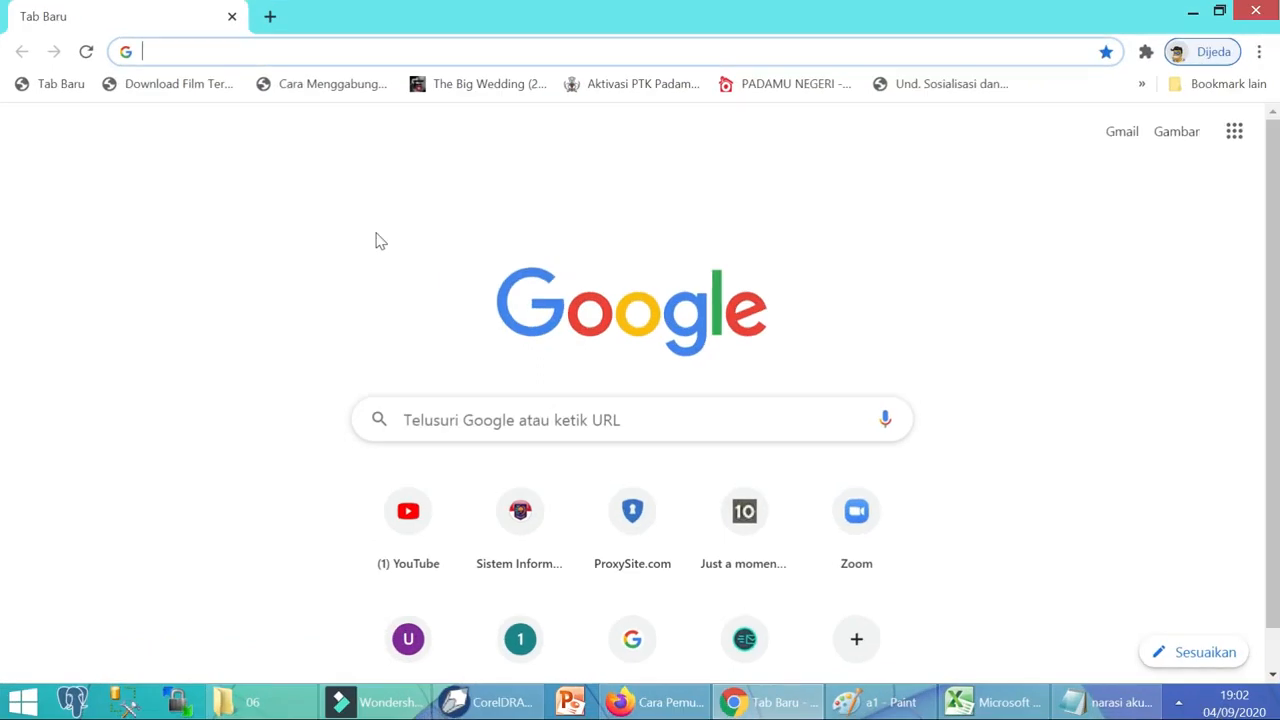
Go to asahankab.sipd.kemendagri.go.id and open Sistem Informasi Keuangan Daerah.
type("asa")
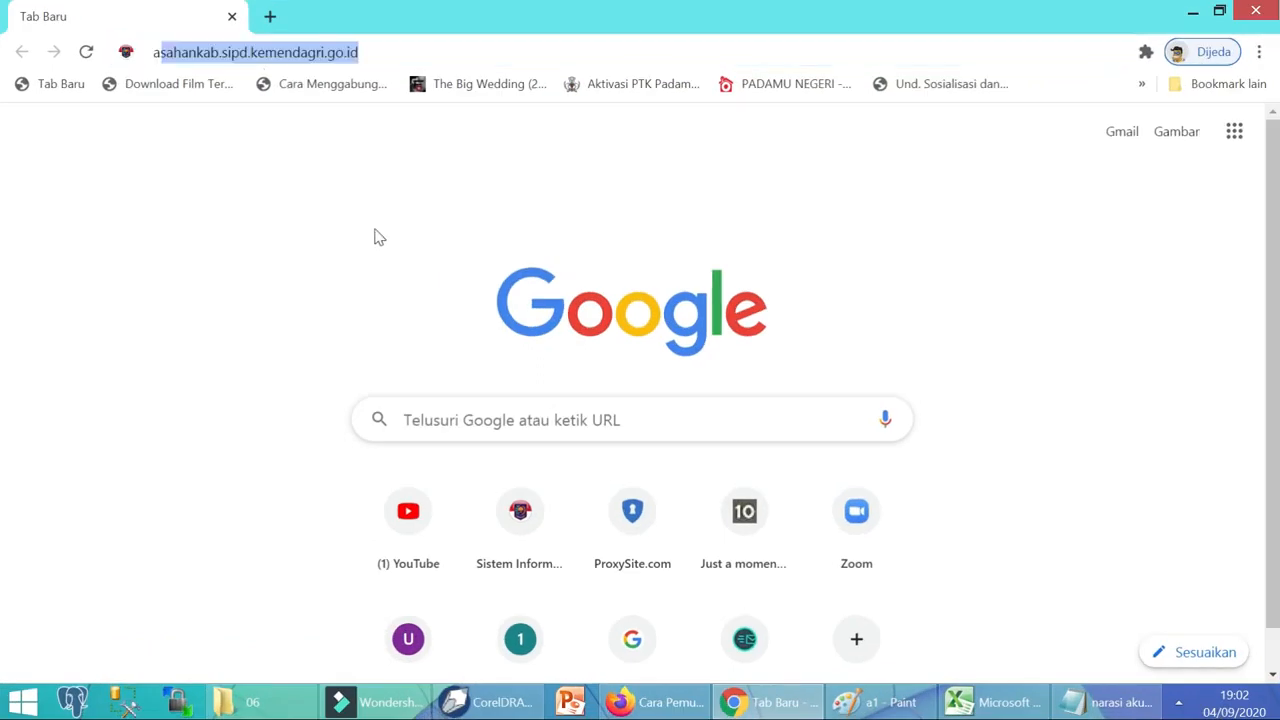
type("h")
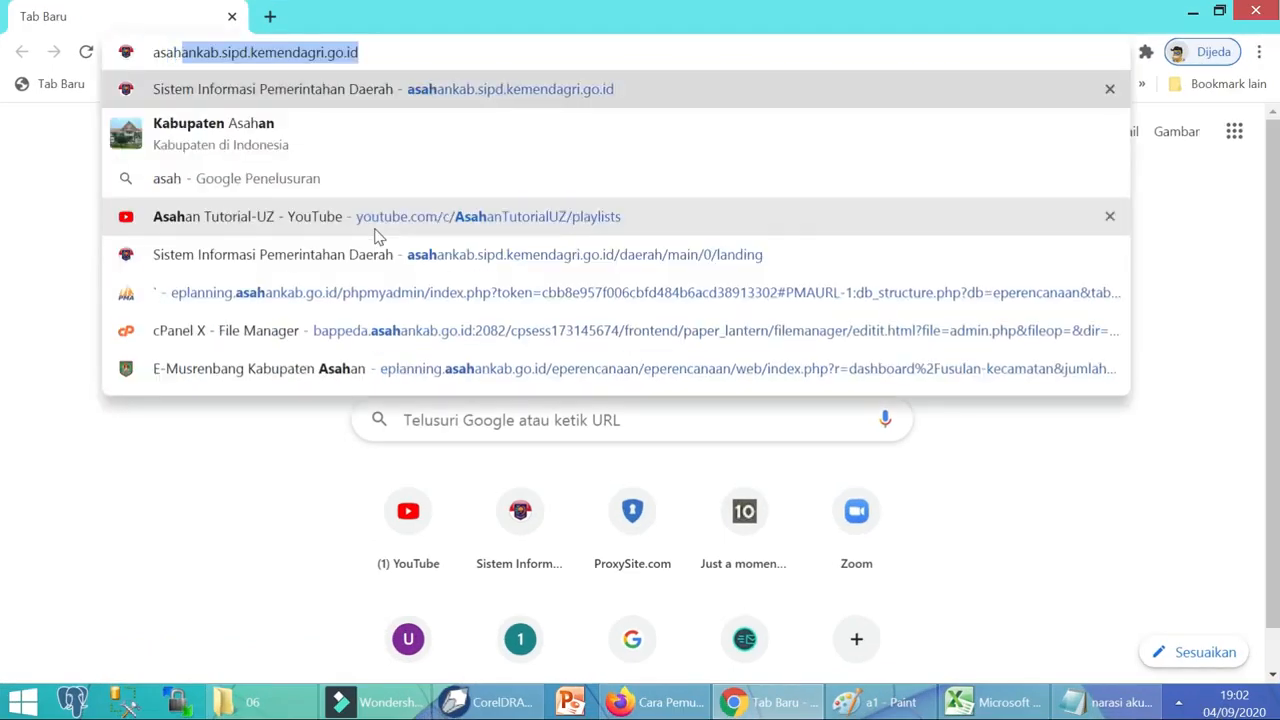
left_click(378, 240)
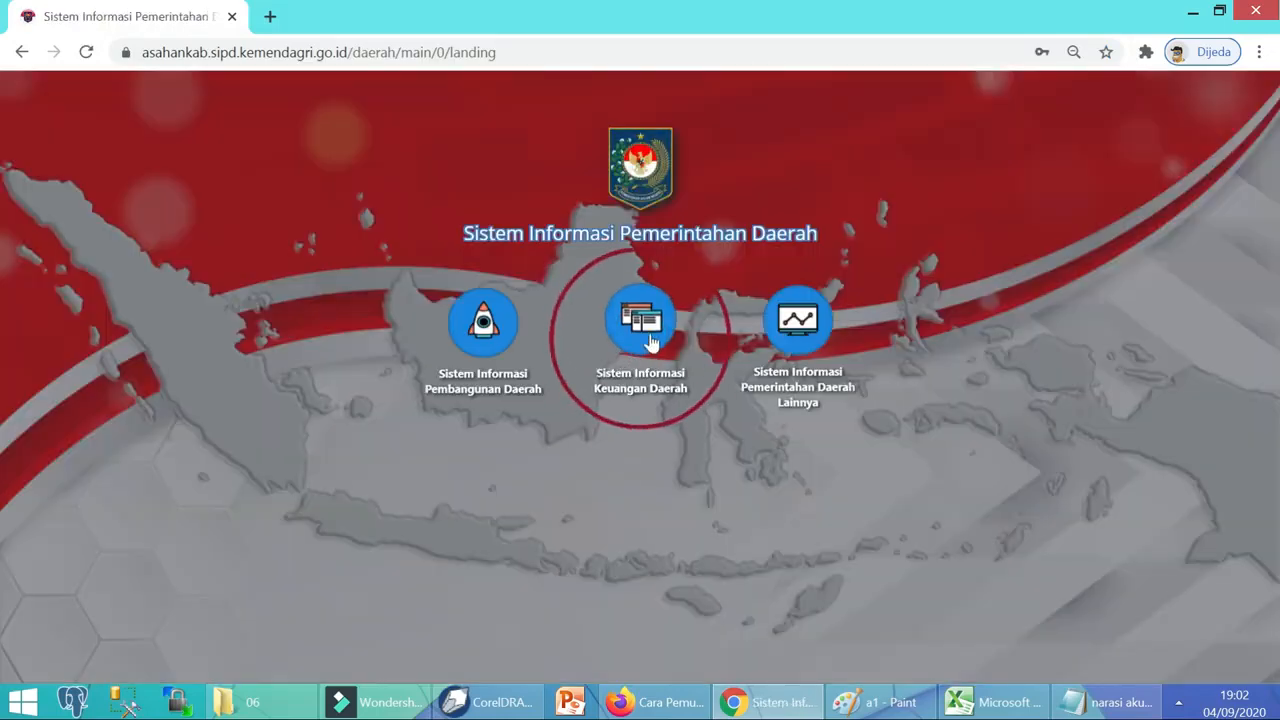
left_click(650, 342)
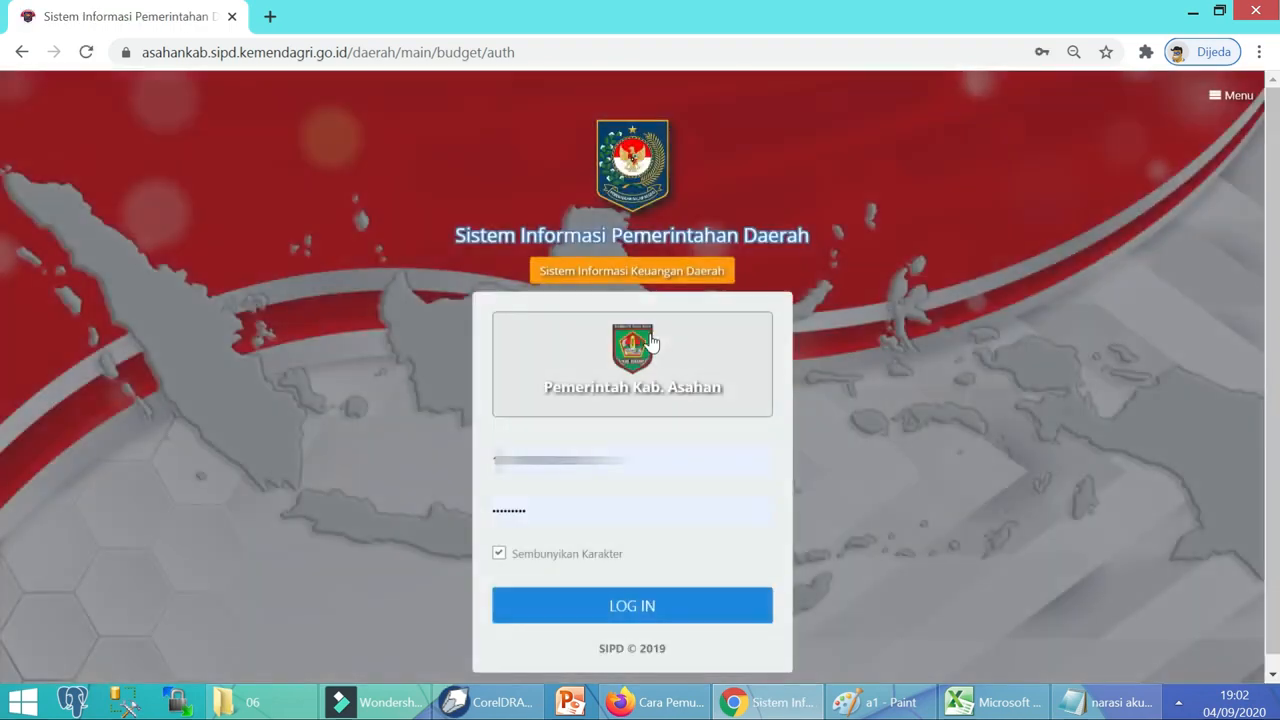
Log in to Sistem Informasi Keuangan Daerah with the saved username and password and dismiss the login message.
left_click(638, 465)
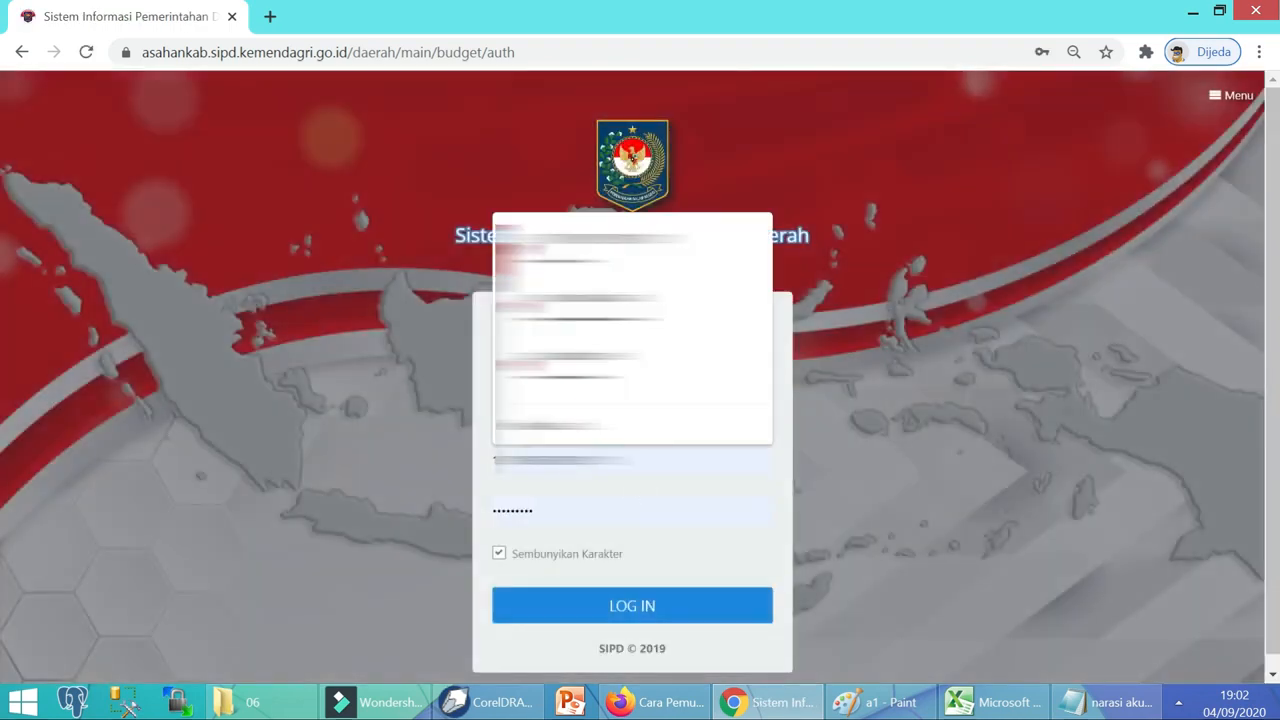
left_click(620, 506)
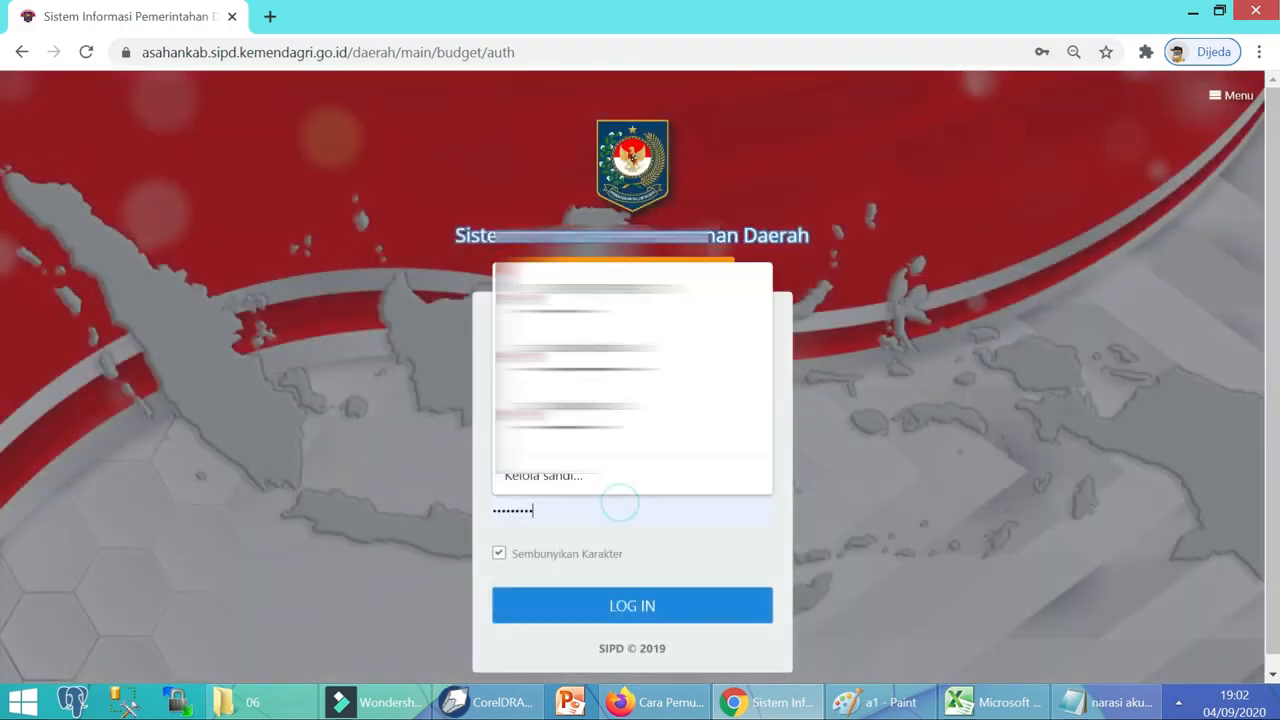
left_click(636, 608)
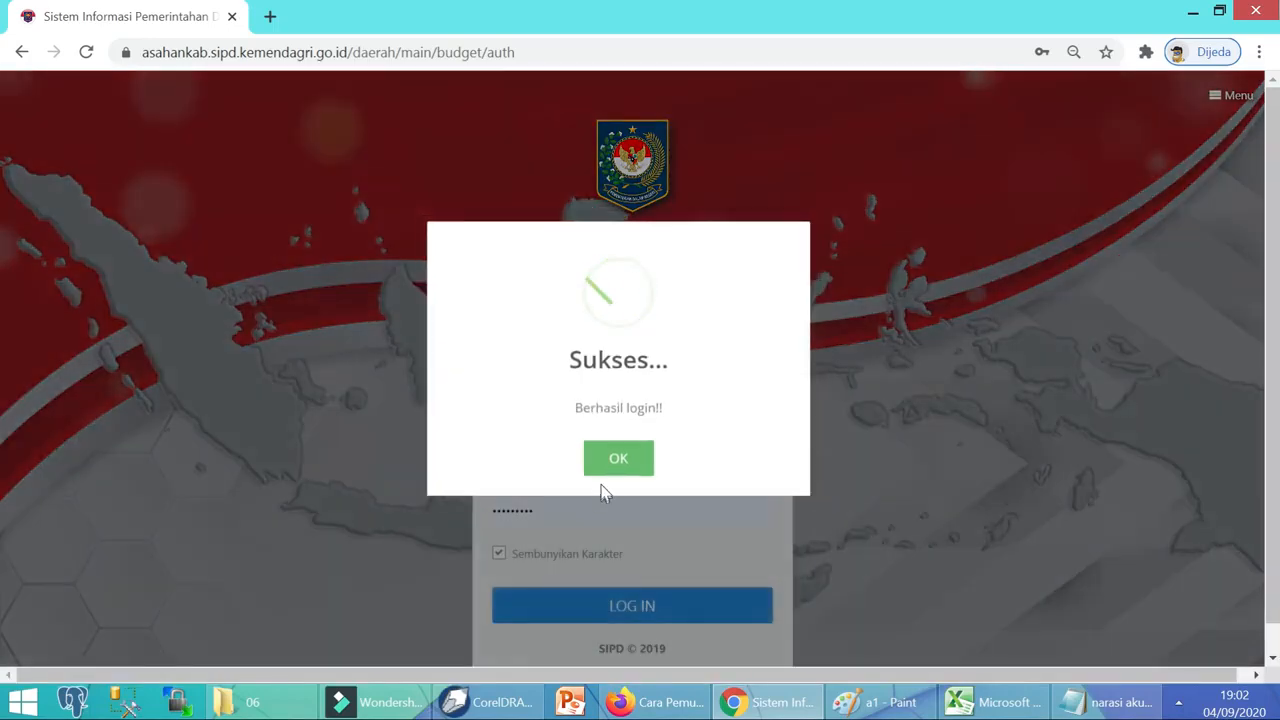
left_click(604, 468)
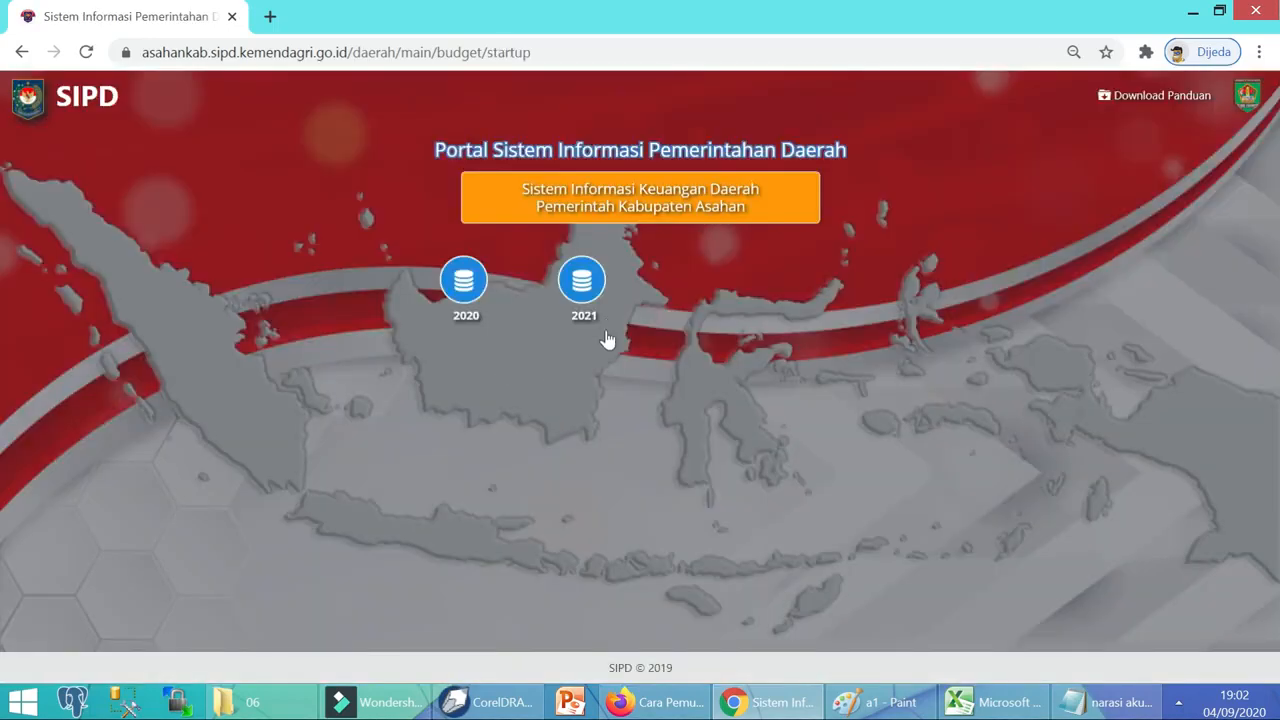
Open the 2020 budget's Sub Kegiatan Belanja list for Badan Perencanaan Pembangunan Daerah.
left_click(480, 300)
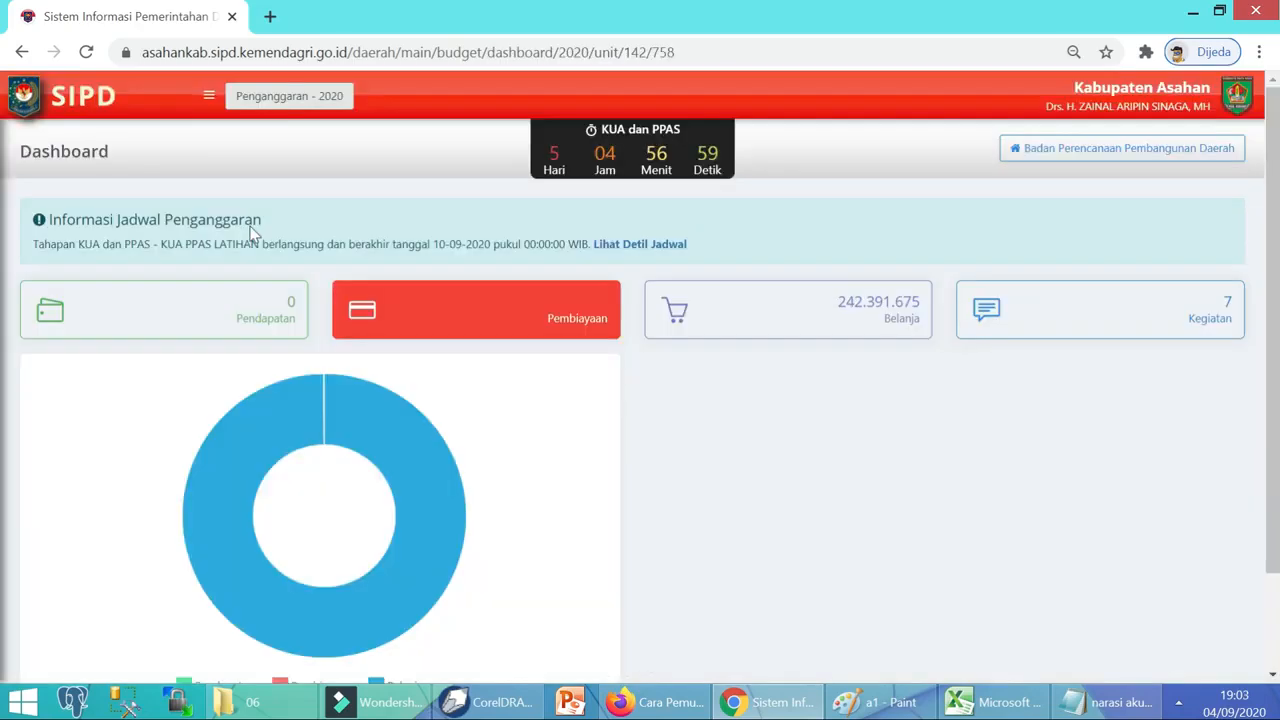
left_click(207, 98)
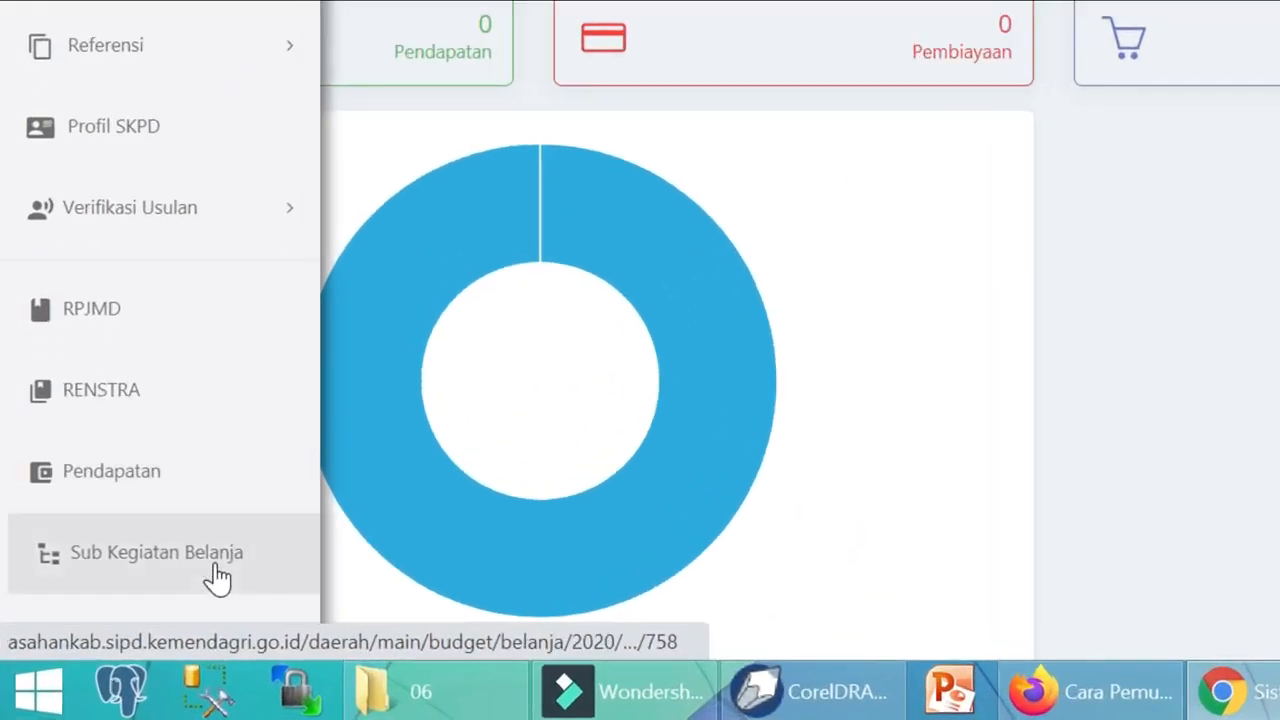
left_click(217, 578)
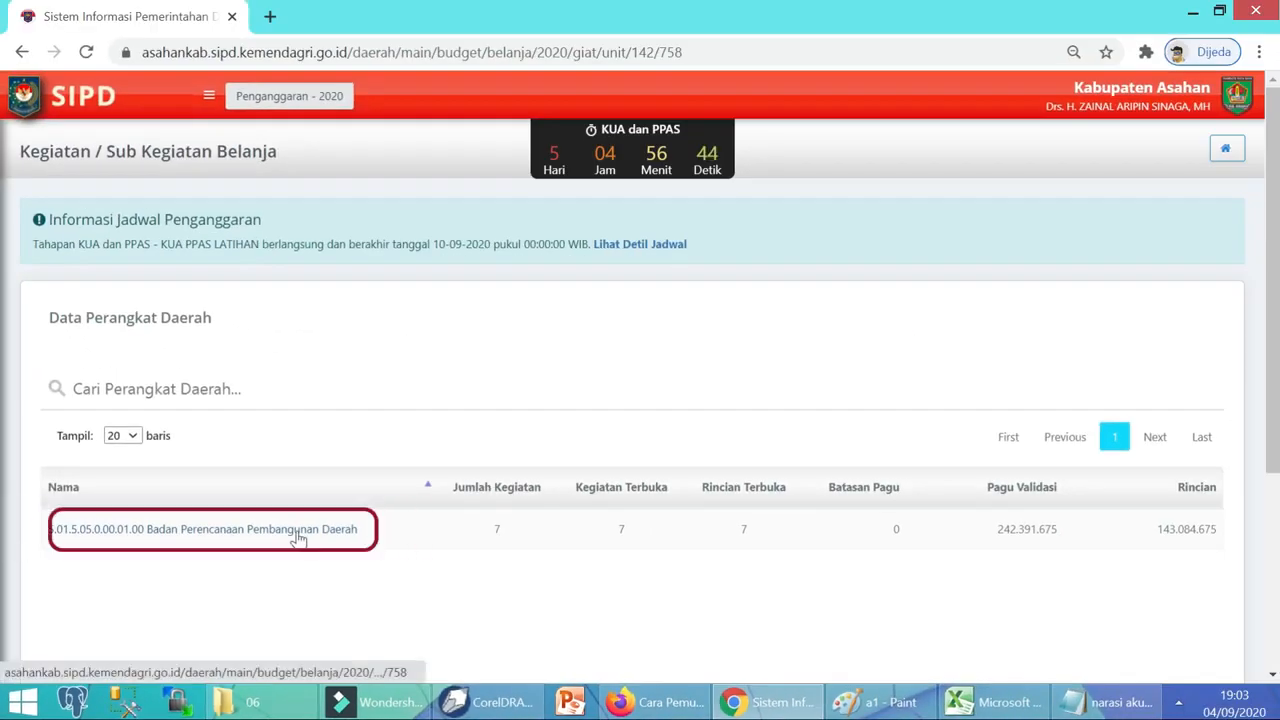
left_click(388, 479)
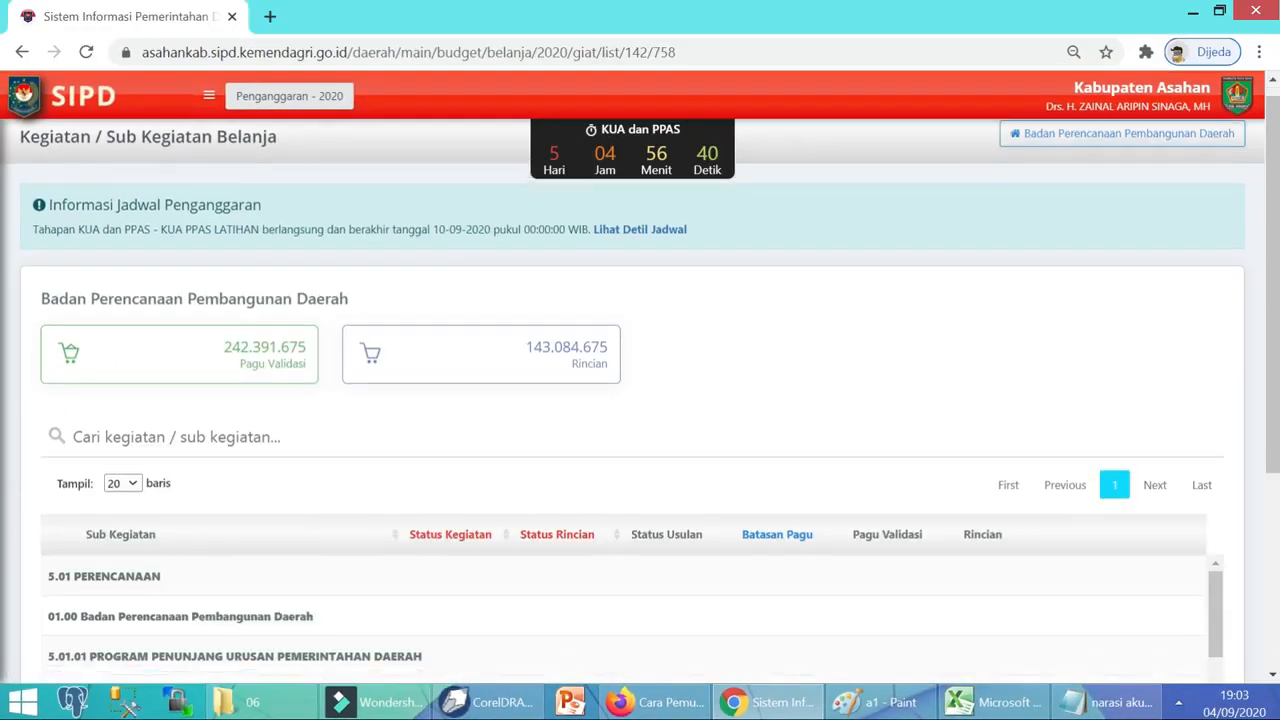
Examine the sub kegiatan list for entries marked "Harap dimutakhirkan" and their available actions.
scroll(535, 470, "down", 3)
scroll(240, 465, "down", 5)
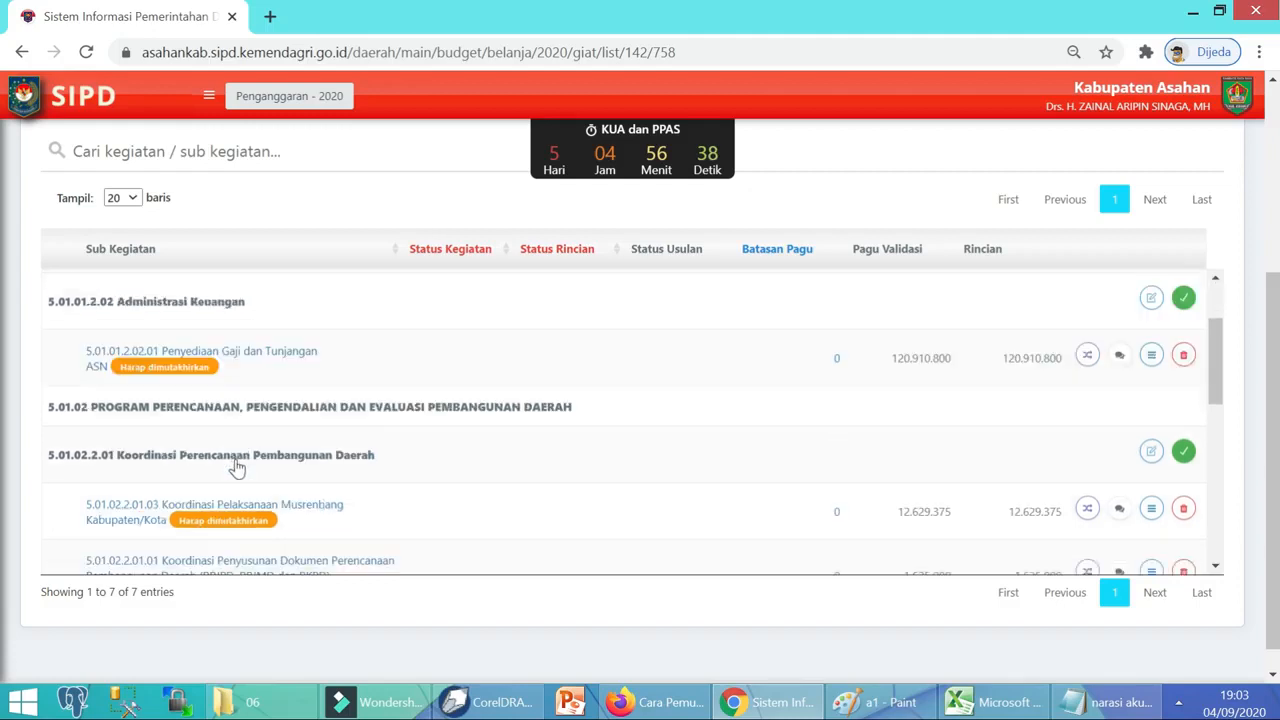
scroll(313, 455, "down", 4)
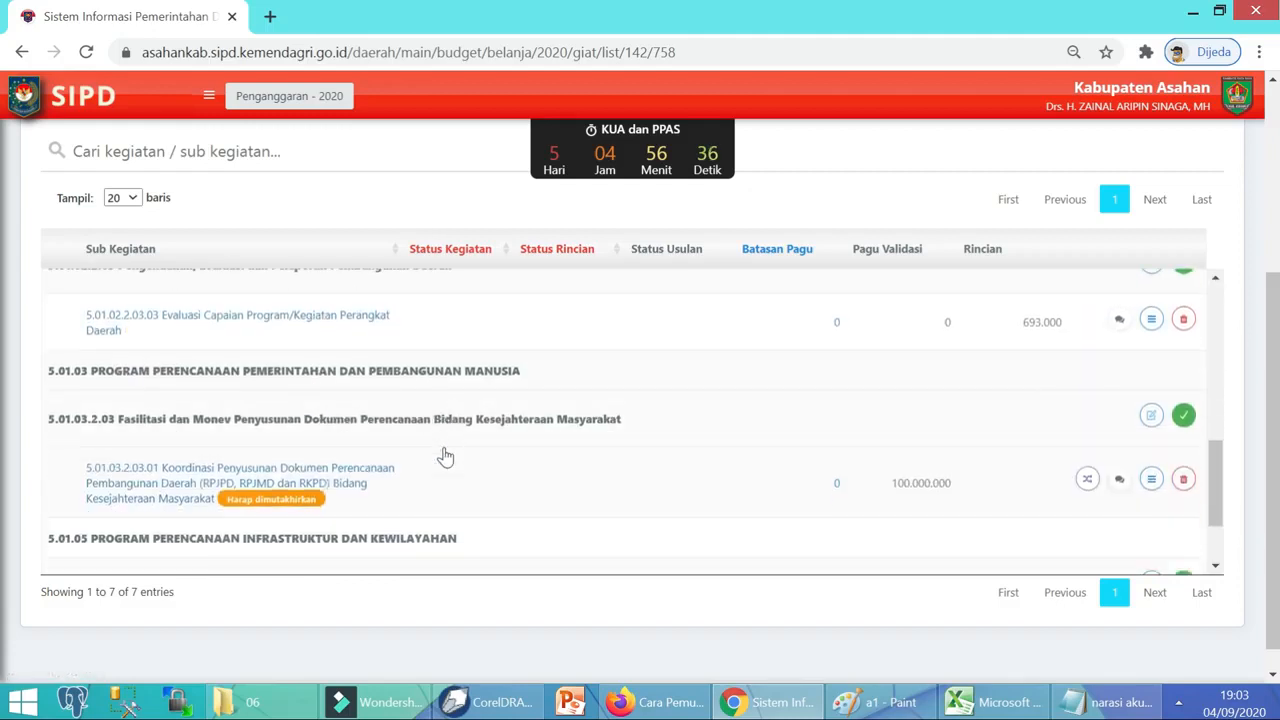
scroll(451, 449, "up", 5)
scroll(451, 449, "up", 3)
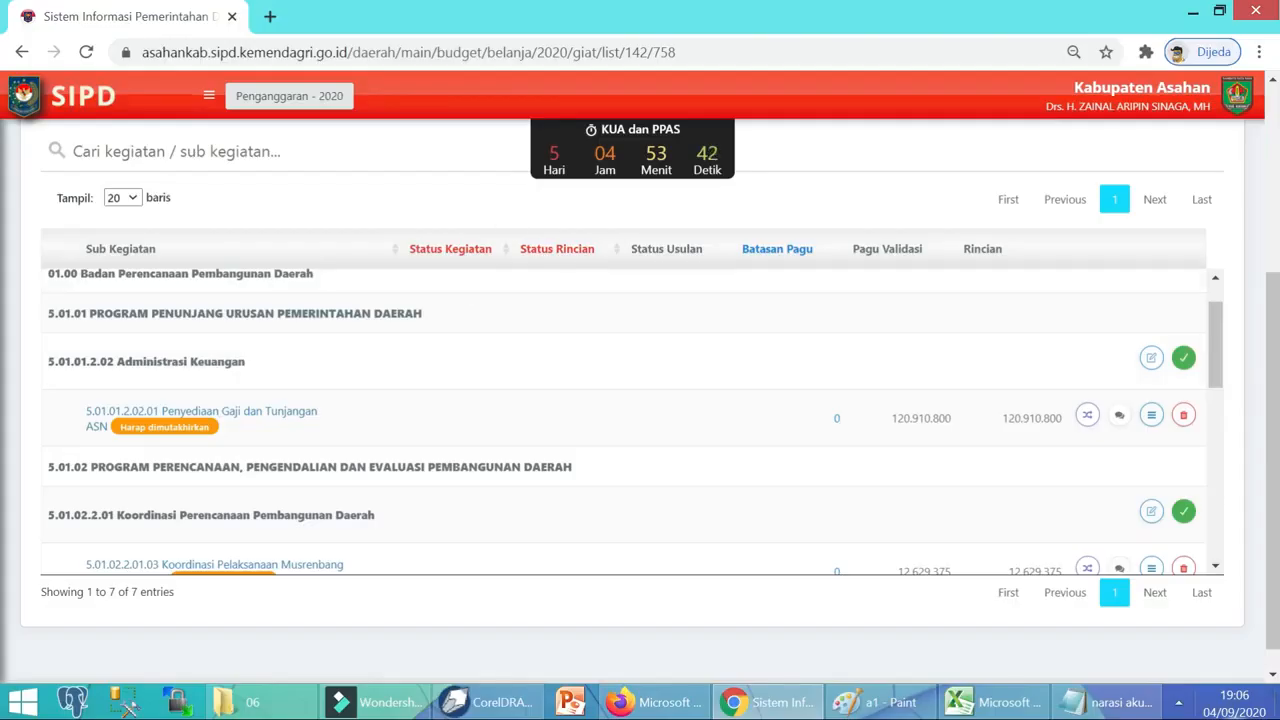
scroll(351, 409, "down", 1)
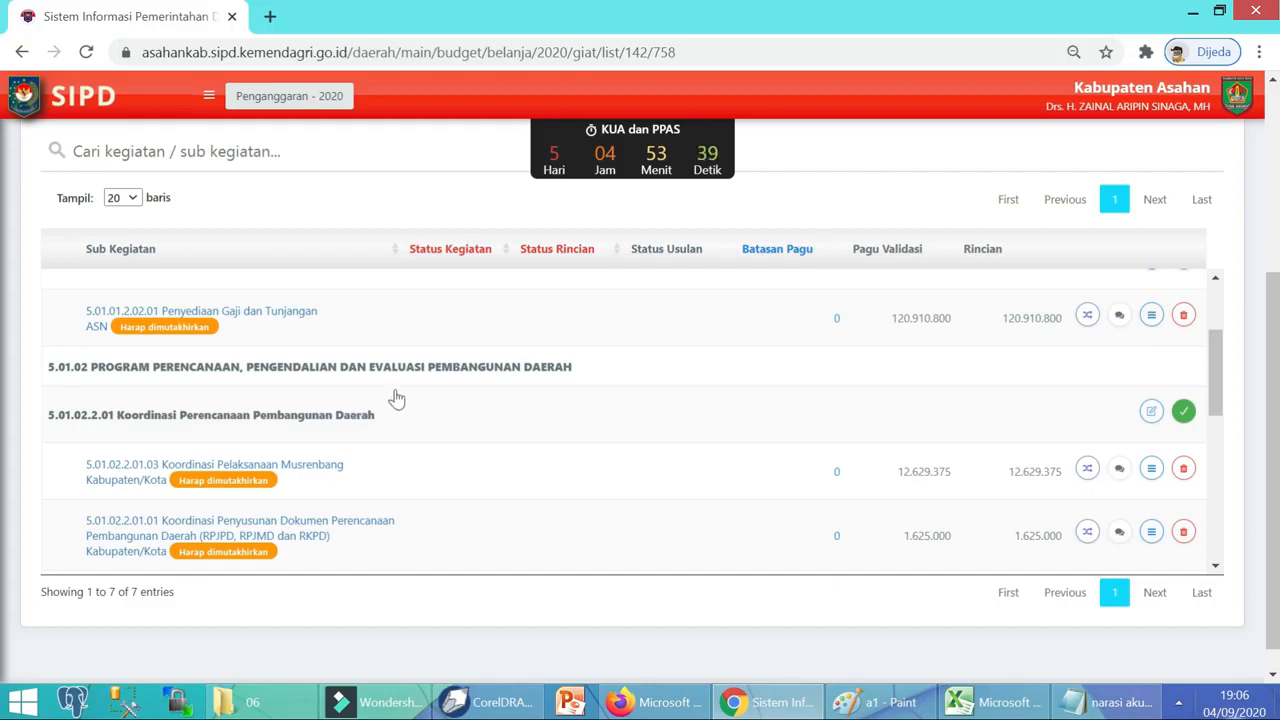
scroll(616, 368, "up", 1)
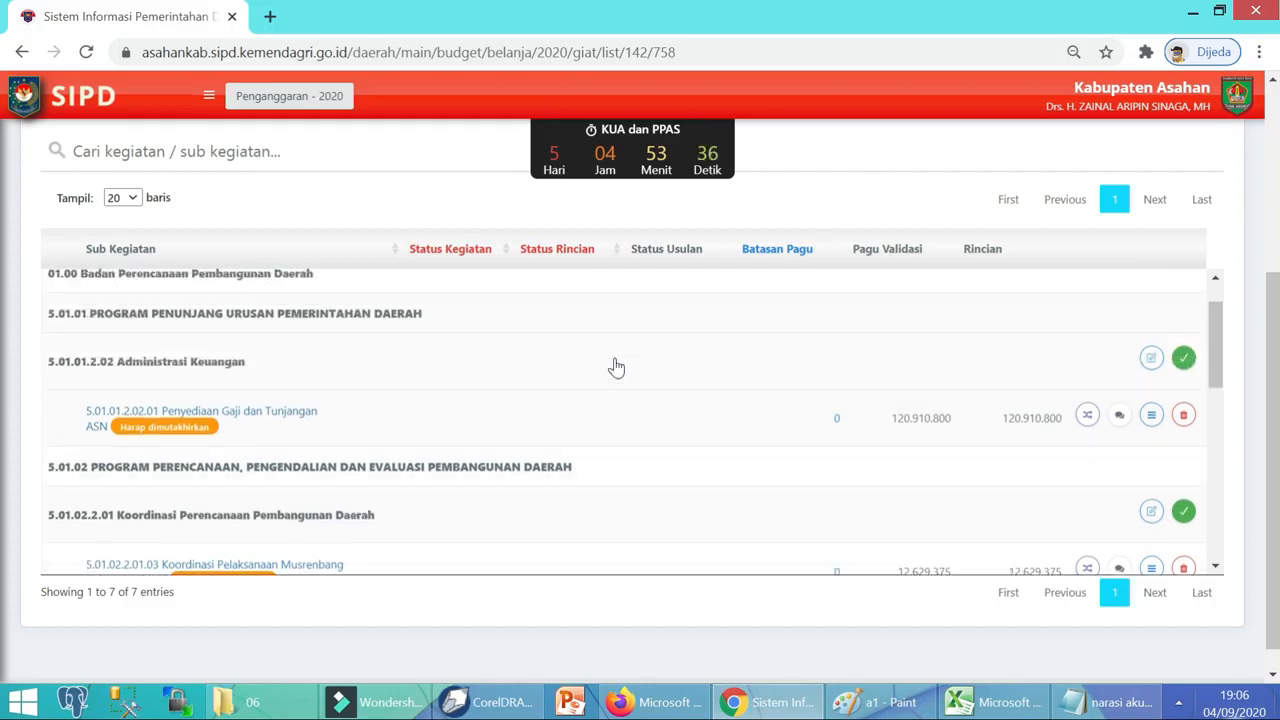
scroll(520, 440, "down", 3)
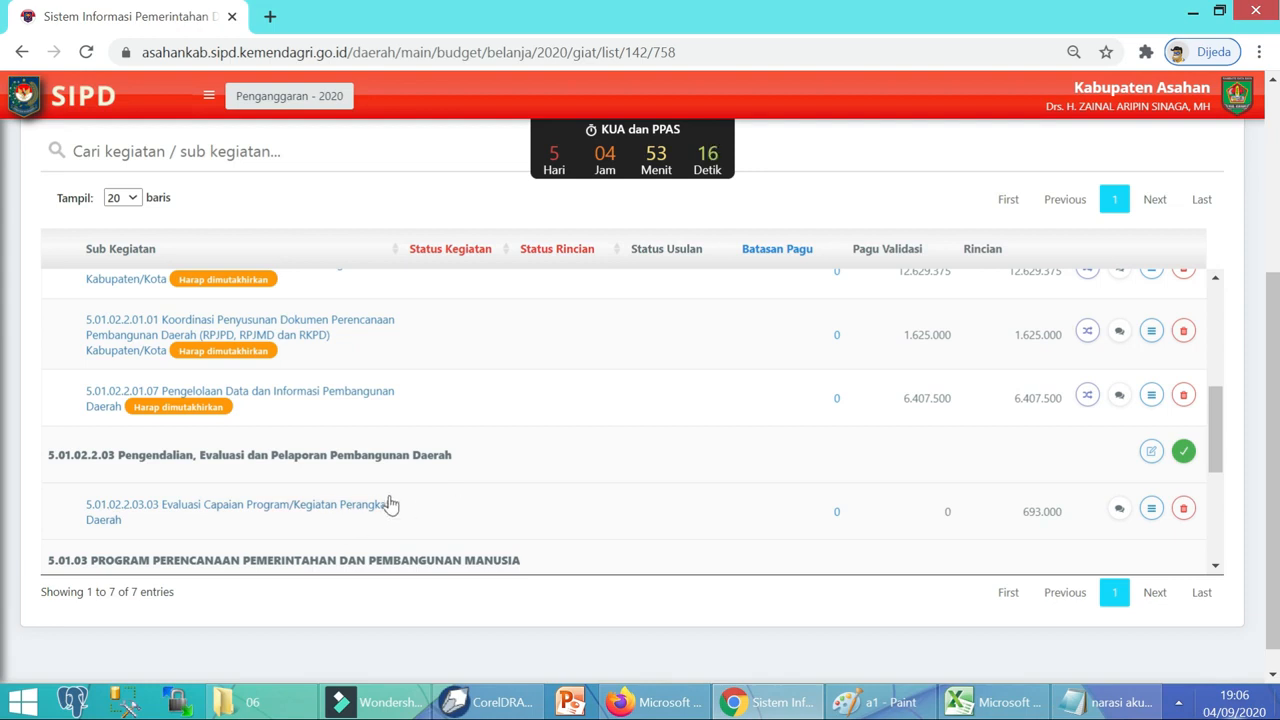
scroll(471, 454, "up", 2)
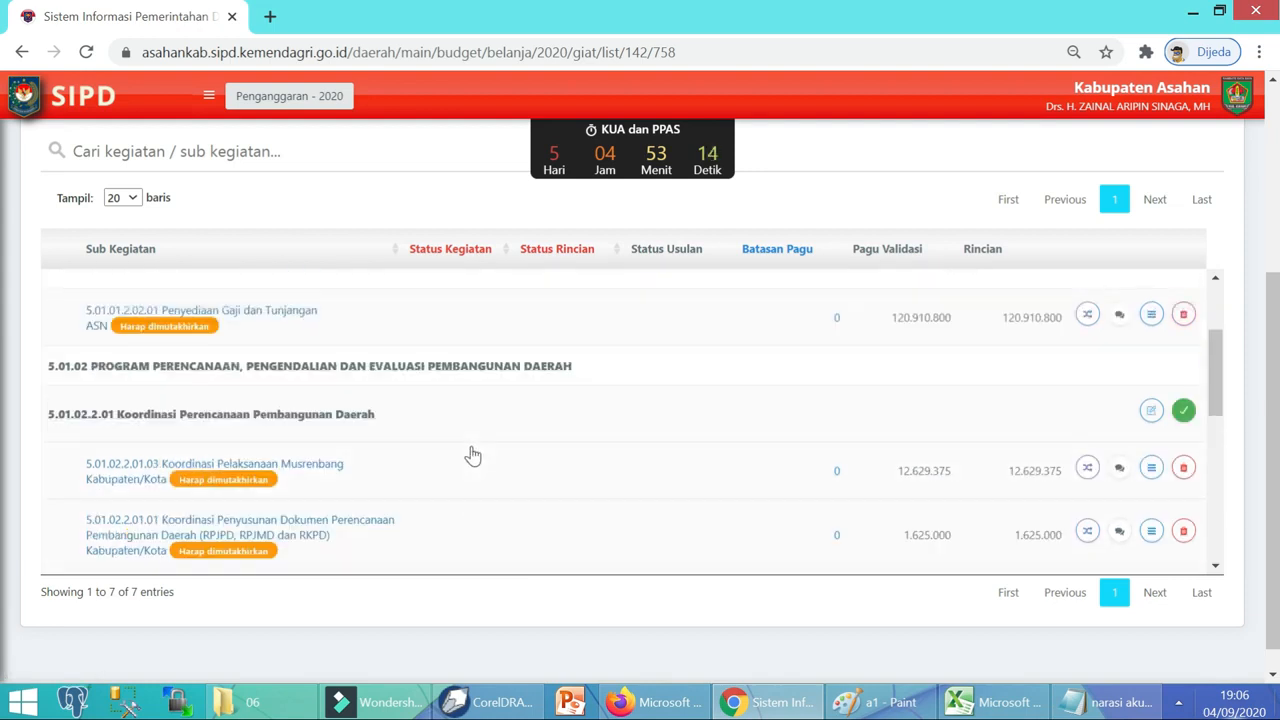
scroll(395, 408, "up", 2)
scroll(360, 450, "down", 1)
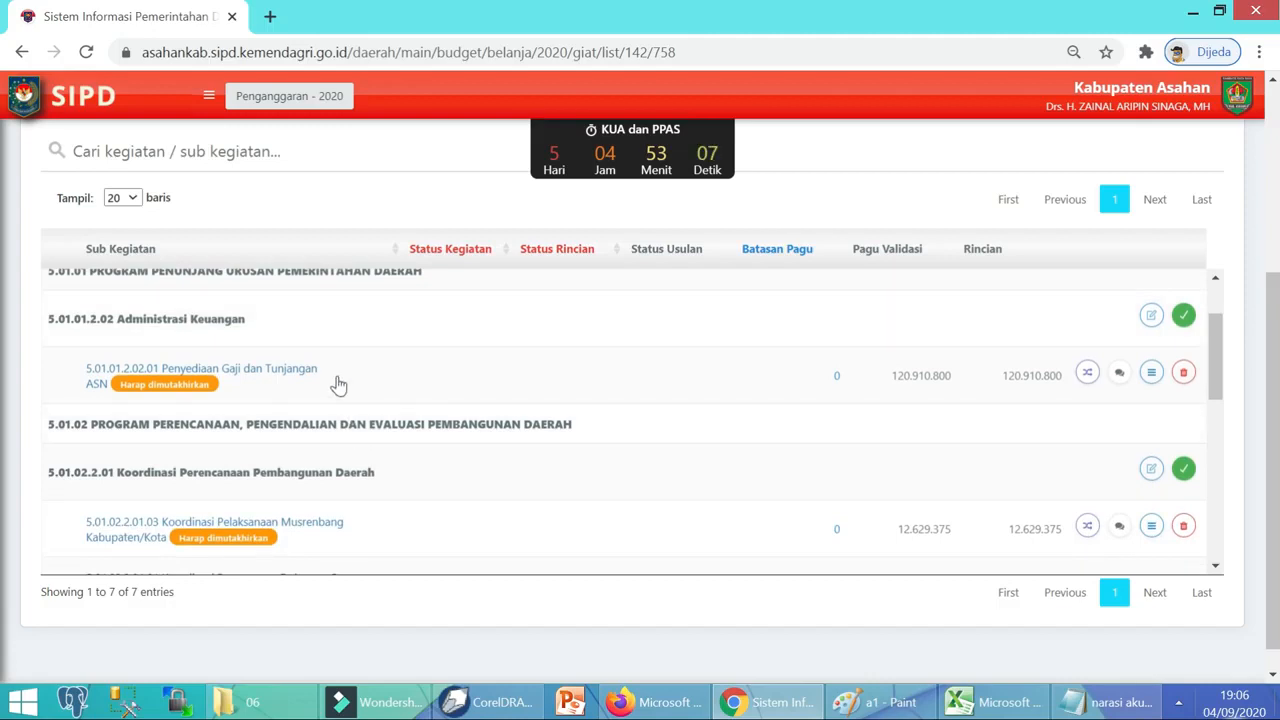
Update the sub kegiatan Penyediaan Gaji dan Tunjangan ASN to X.XX.01.2.02.01 Penyediaan Gaji dan Tunjangan ASN and save the mapping.
left_click(1085, 377)
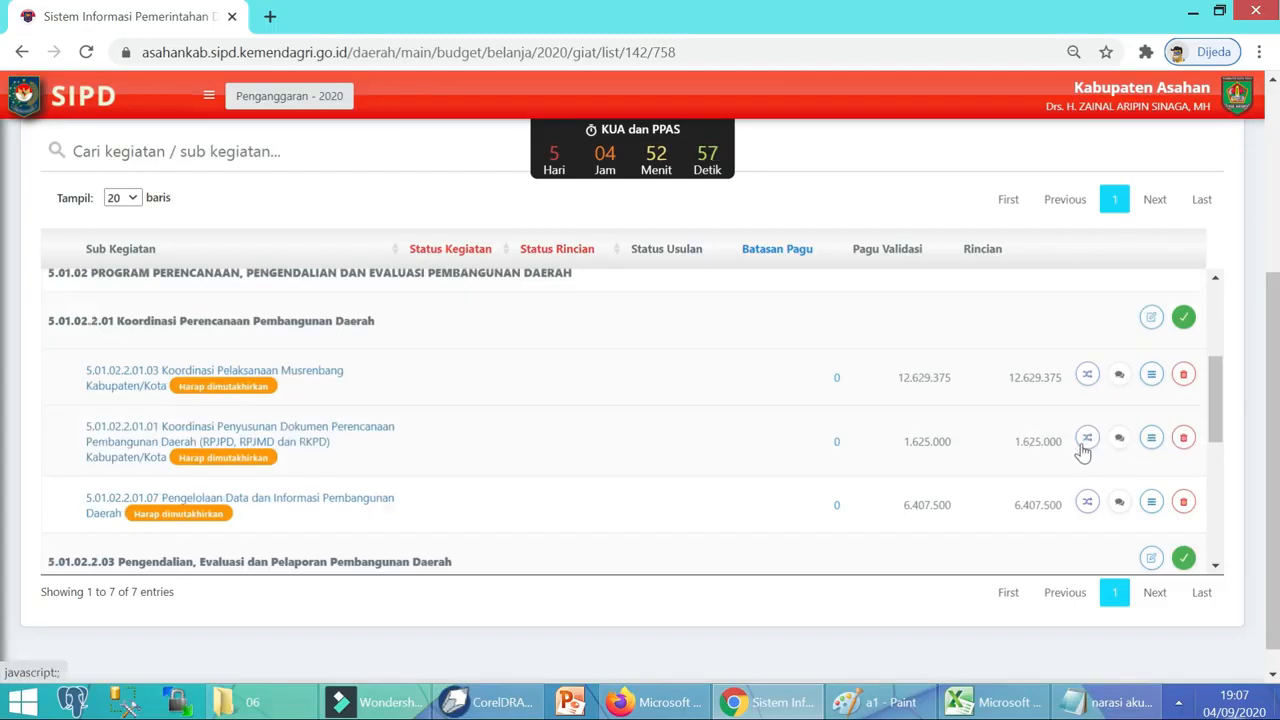
left_click(1087, 475)
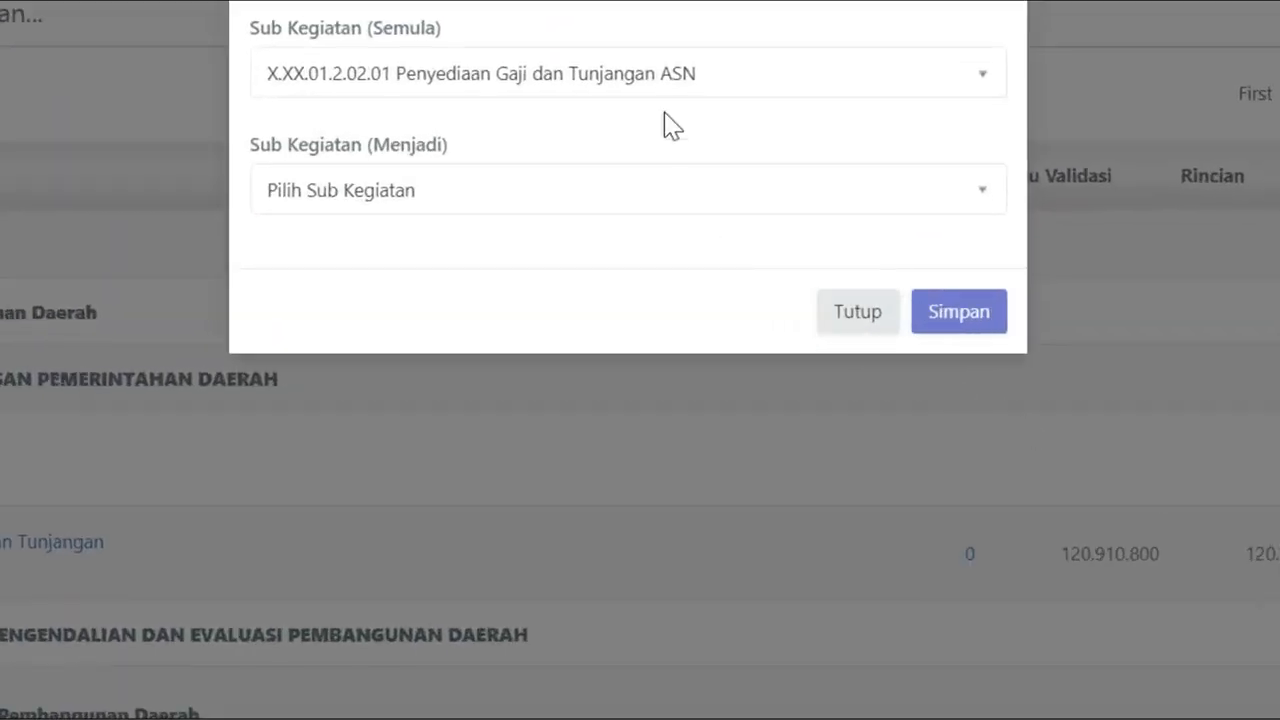
left_click(395, 212)
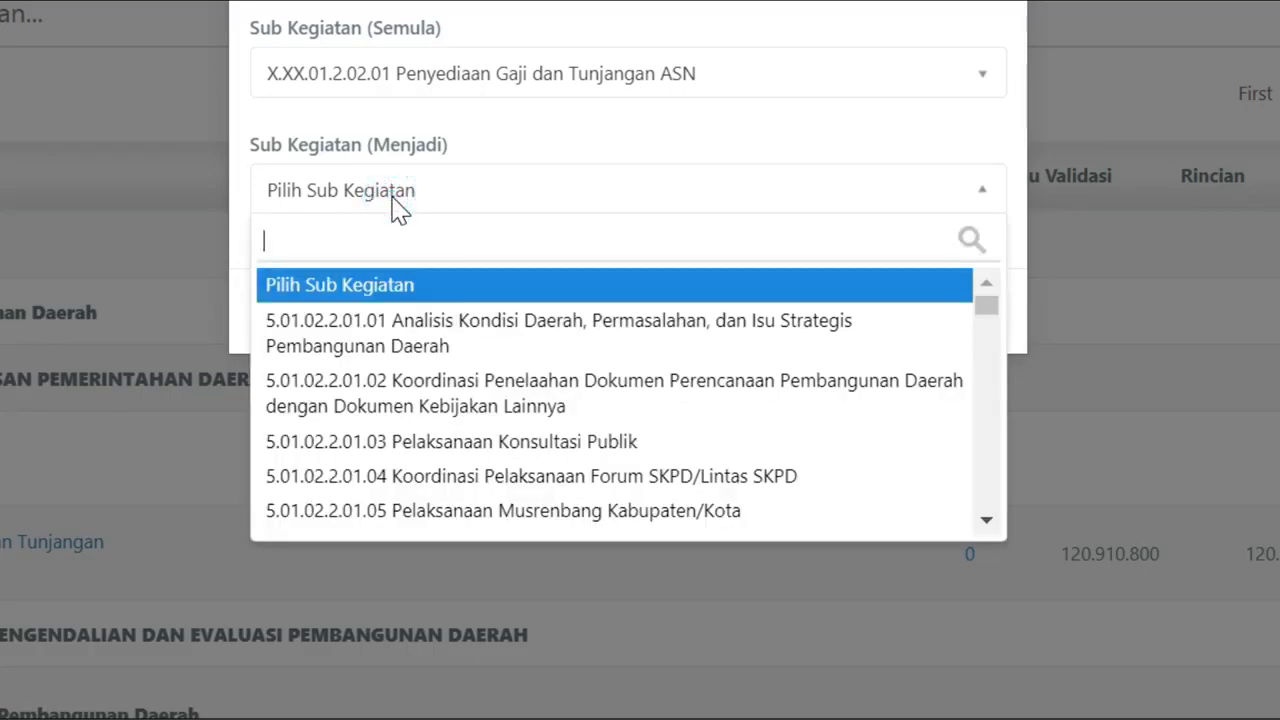
type("gaji")
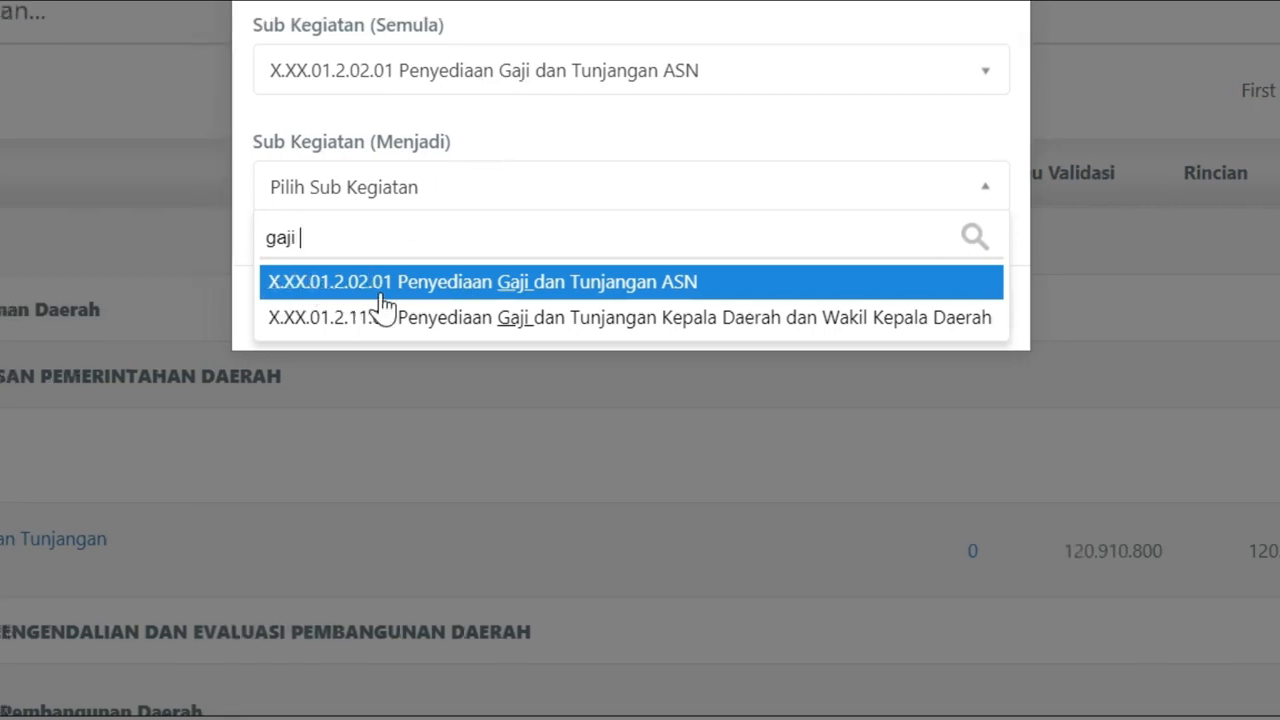
left_click(478, 282)
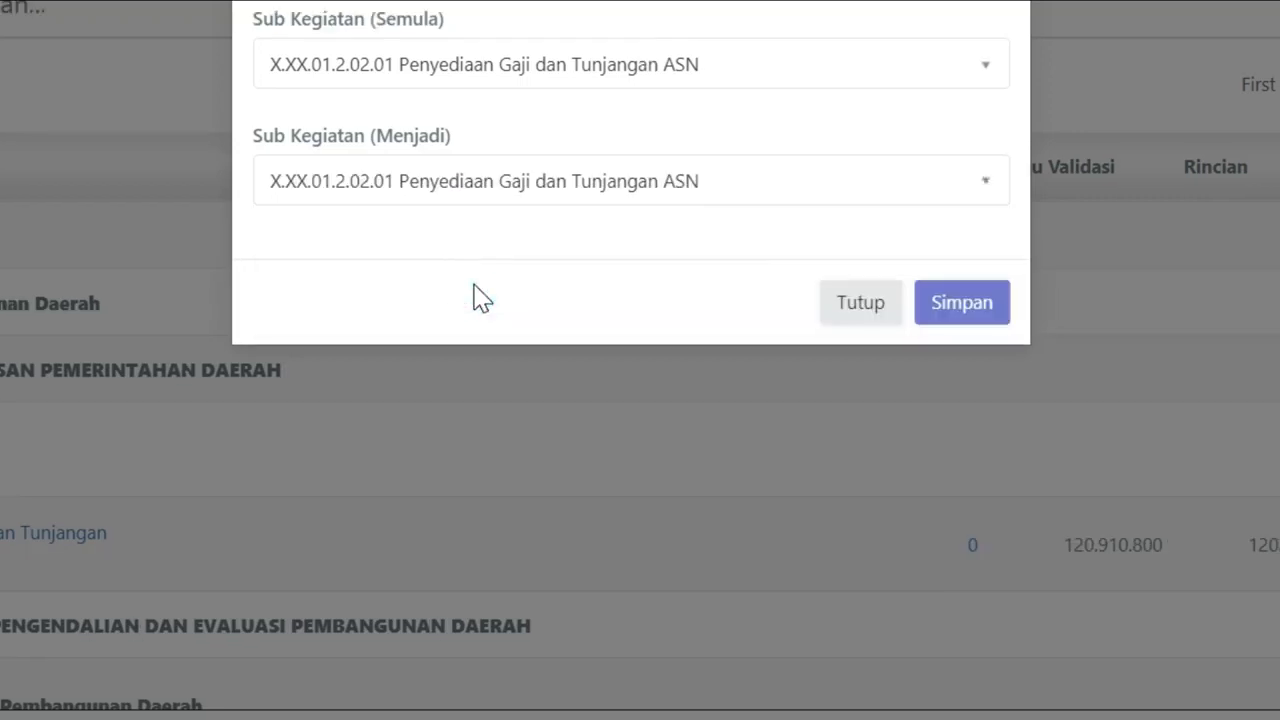
left_click(957, 310)
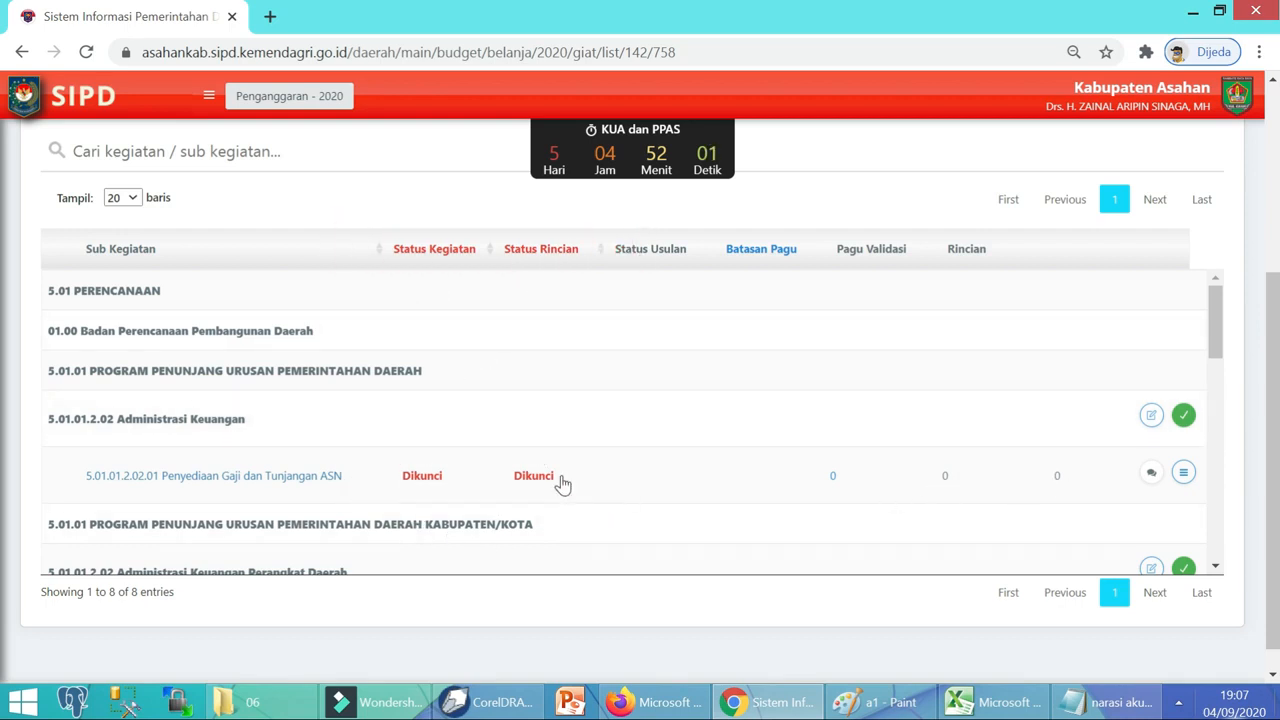
Open Detil Rincian for the locked Penyediaan Gaji dan Tunjangan ASN entry and review its expenditure items.
left_click(1183, 472)
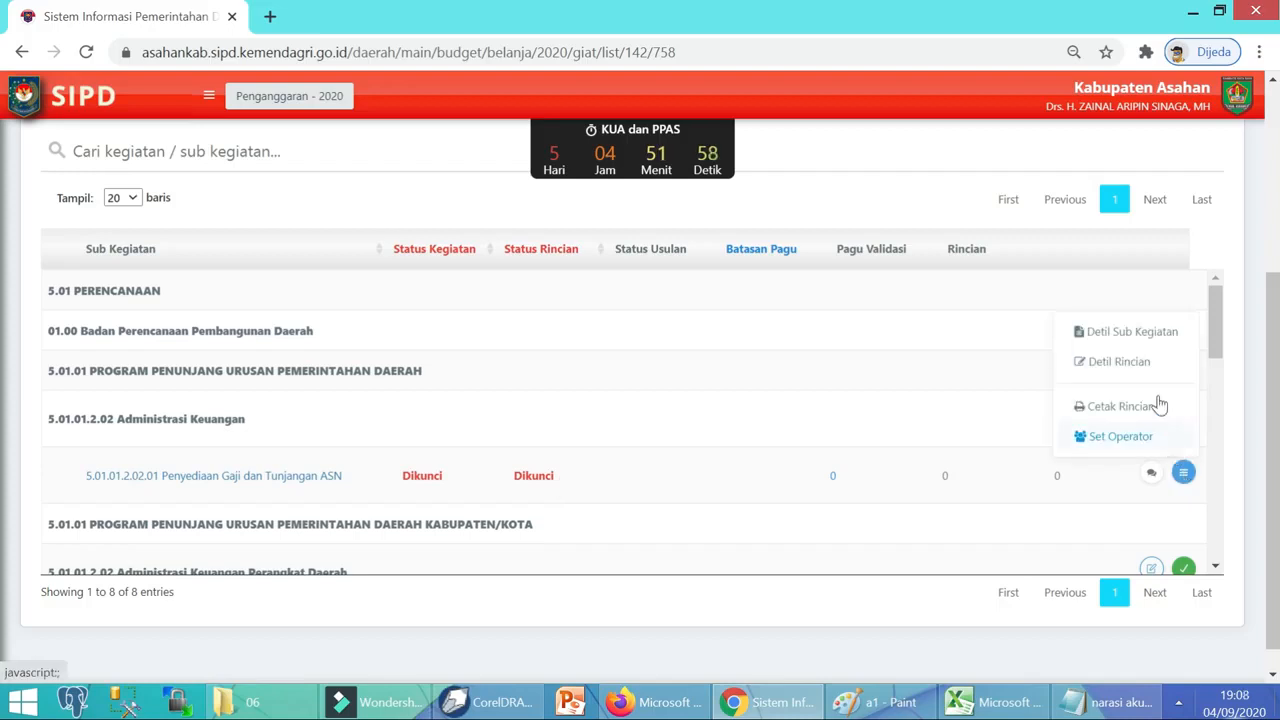
left_click(1118, 362)
scroll(580, 430, "down", 6)
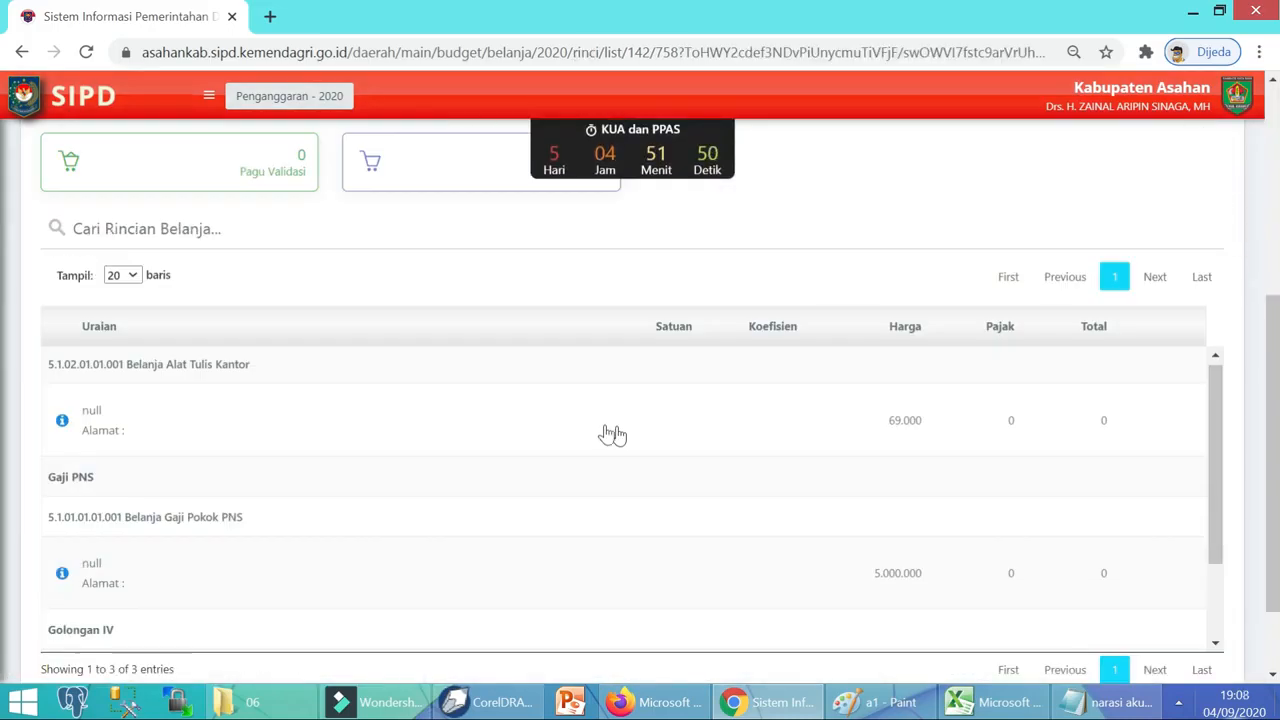
scroll(618, 435, "up", 4)
left_click(166, 392)
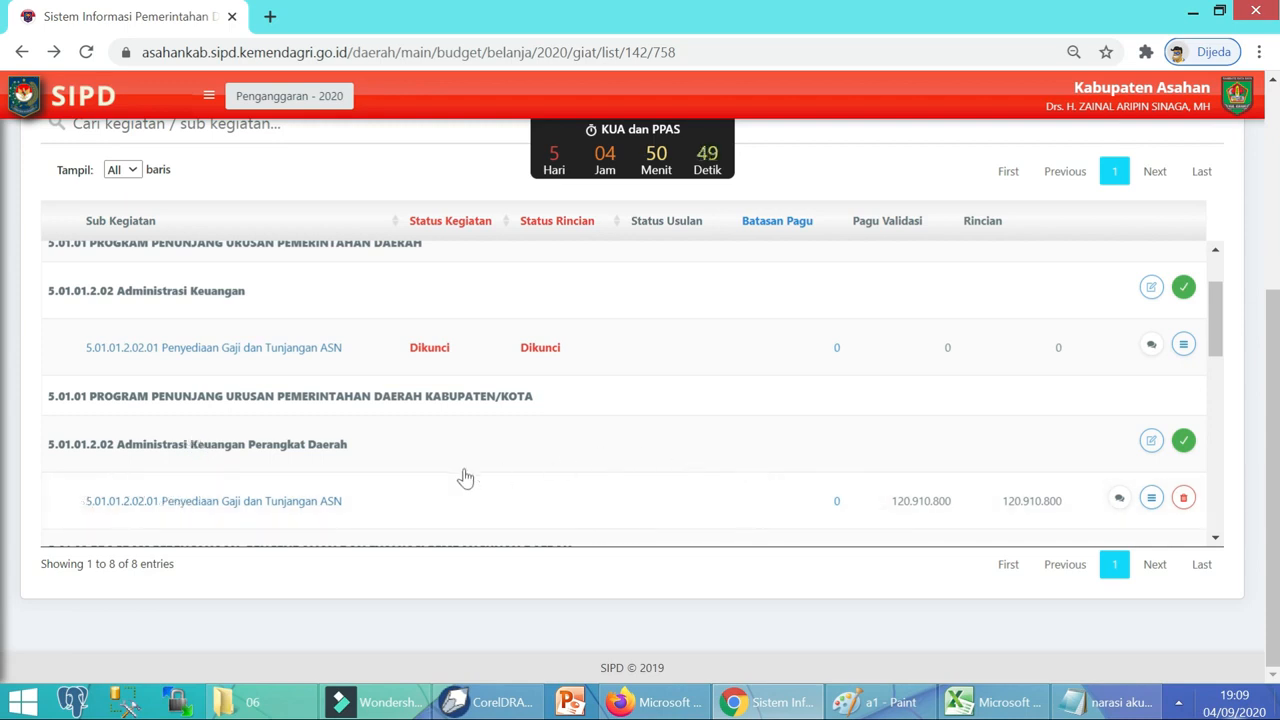
Compare the old locked Penyediaan Gaji dan Tunjangan ASN entry with the one under the Kabupaten/Kota program, including lock status, budget and details.
scroll(1110, 448, "down", 3)
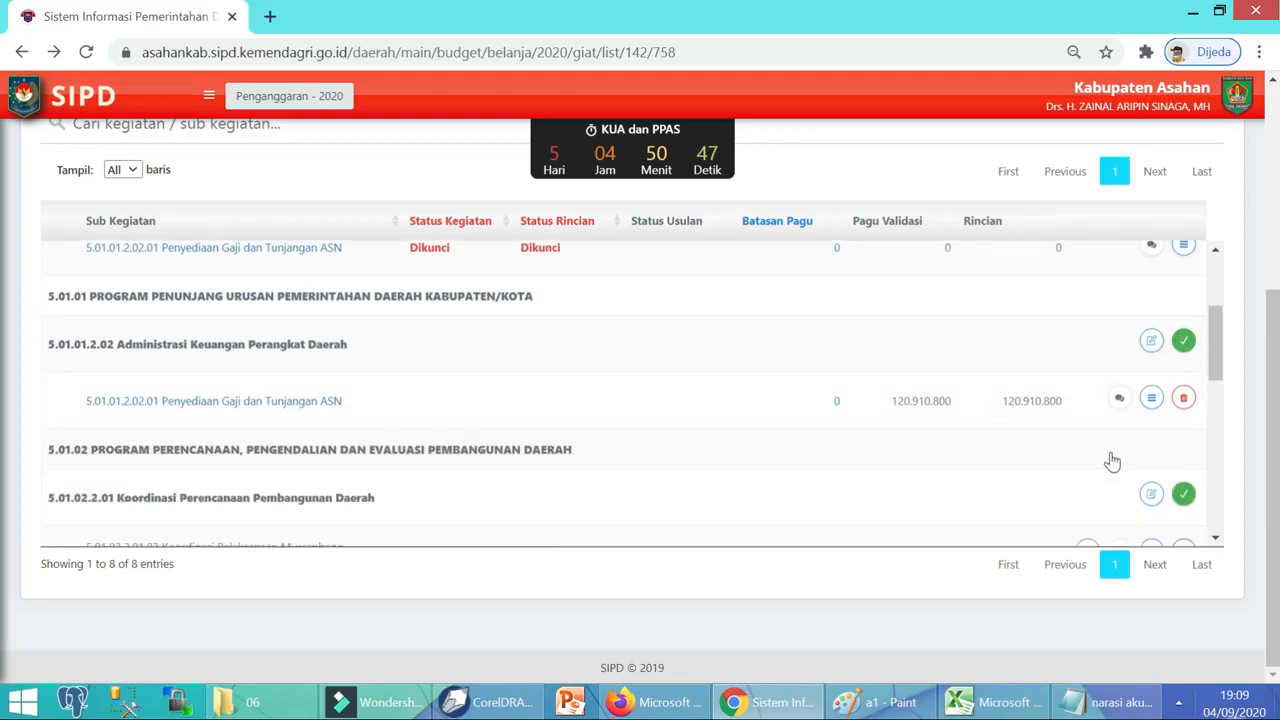
scroll(1080, 380, "up", 1)
scroll(205, 372, "up", 2)
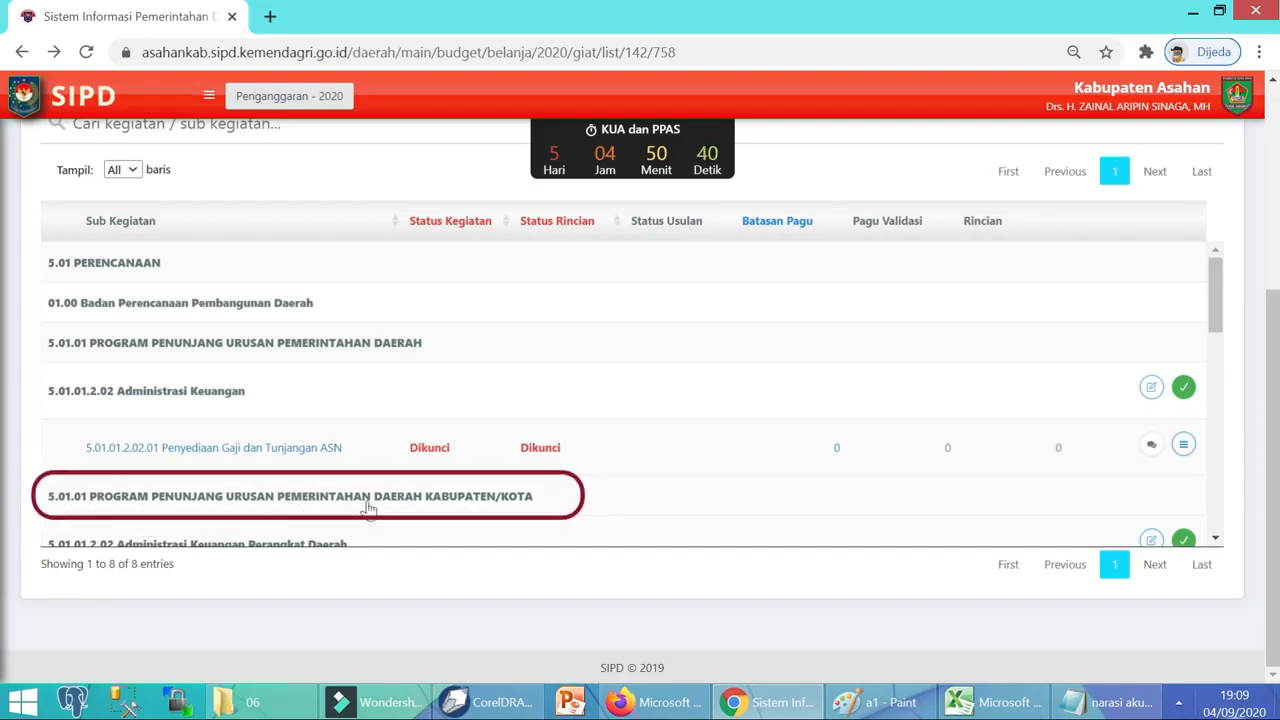
scroll(329, 452, "down", 1)
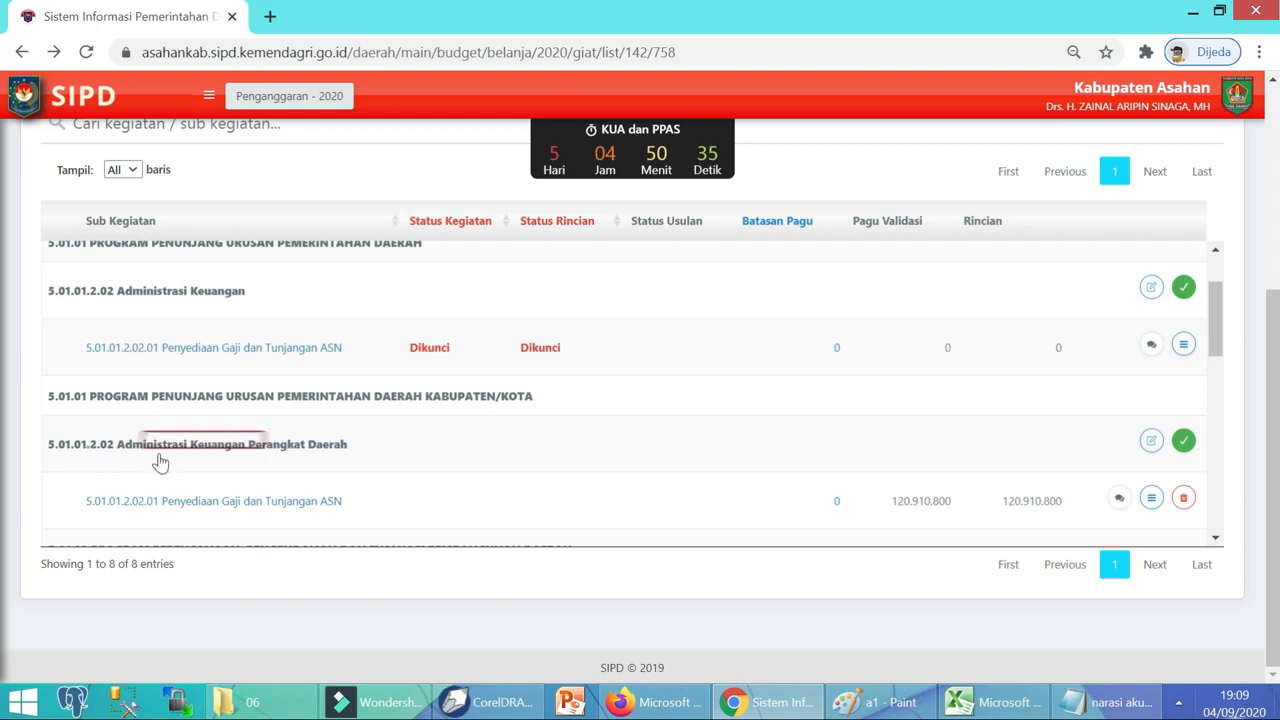
scroll(188, 484, "down", 1)
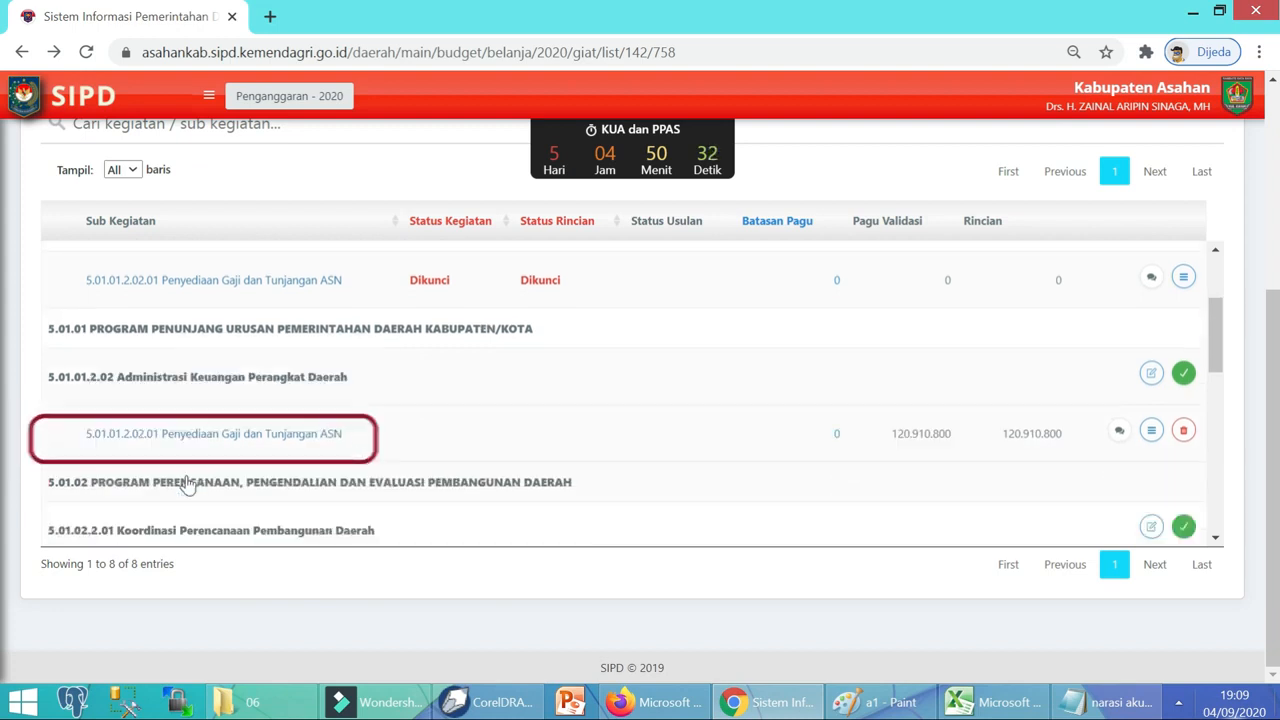
scroll(150, 470, "up", 1)
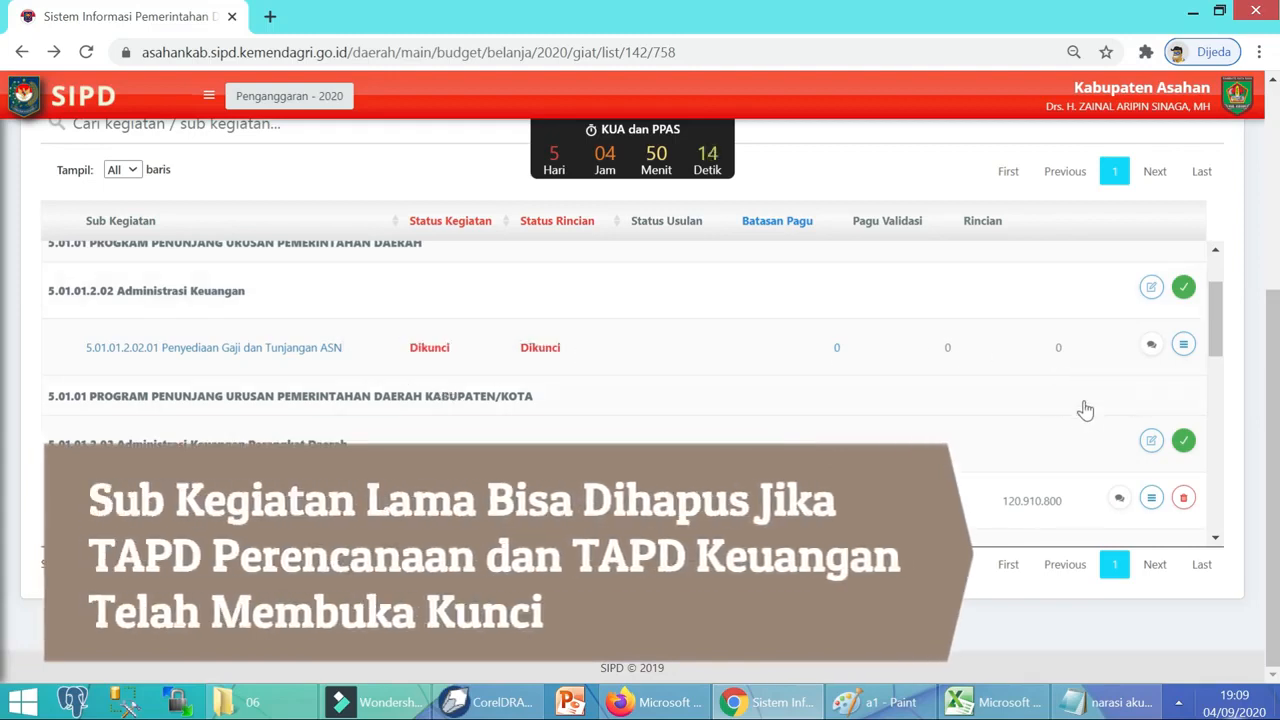
scroll(1120, 426, "down", 1)
scroll(975, 390, "up", 1)
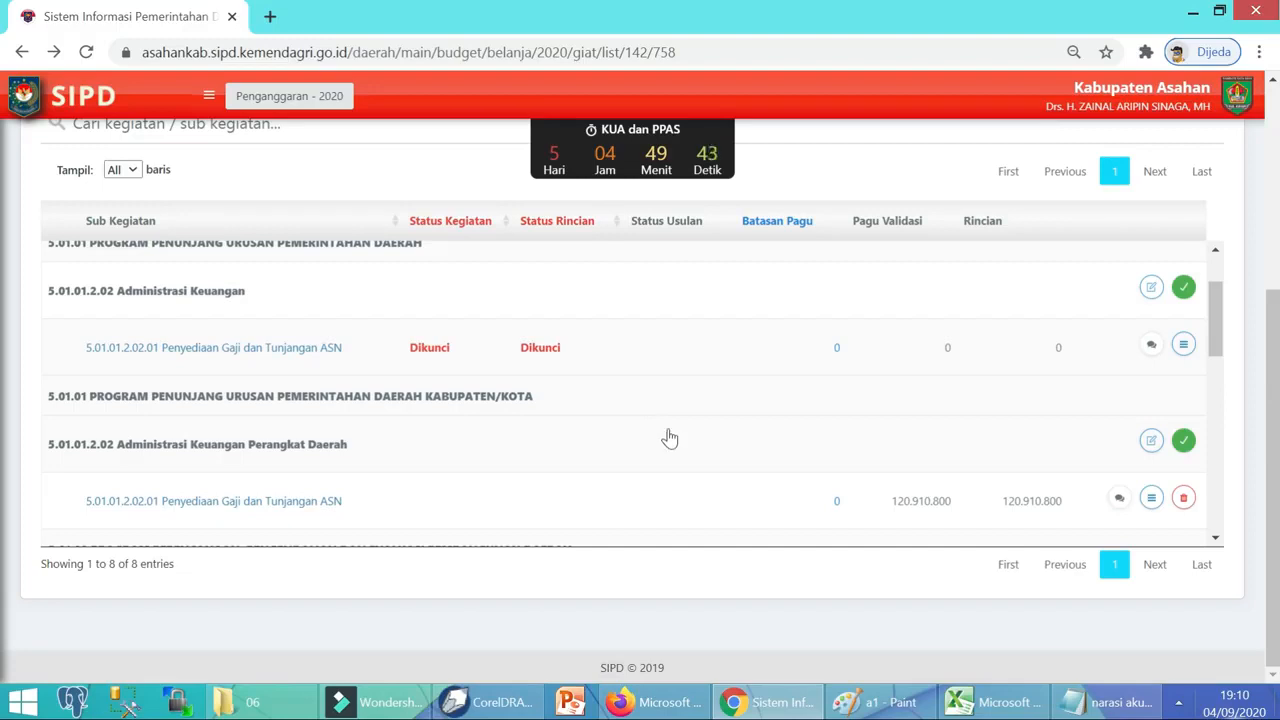
Log out of the current account and go to the login page of Sistem Informasi Keuangan Daerah.
left_click(704, 700)
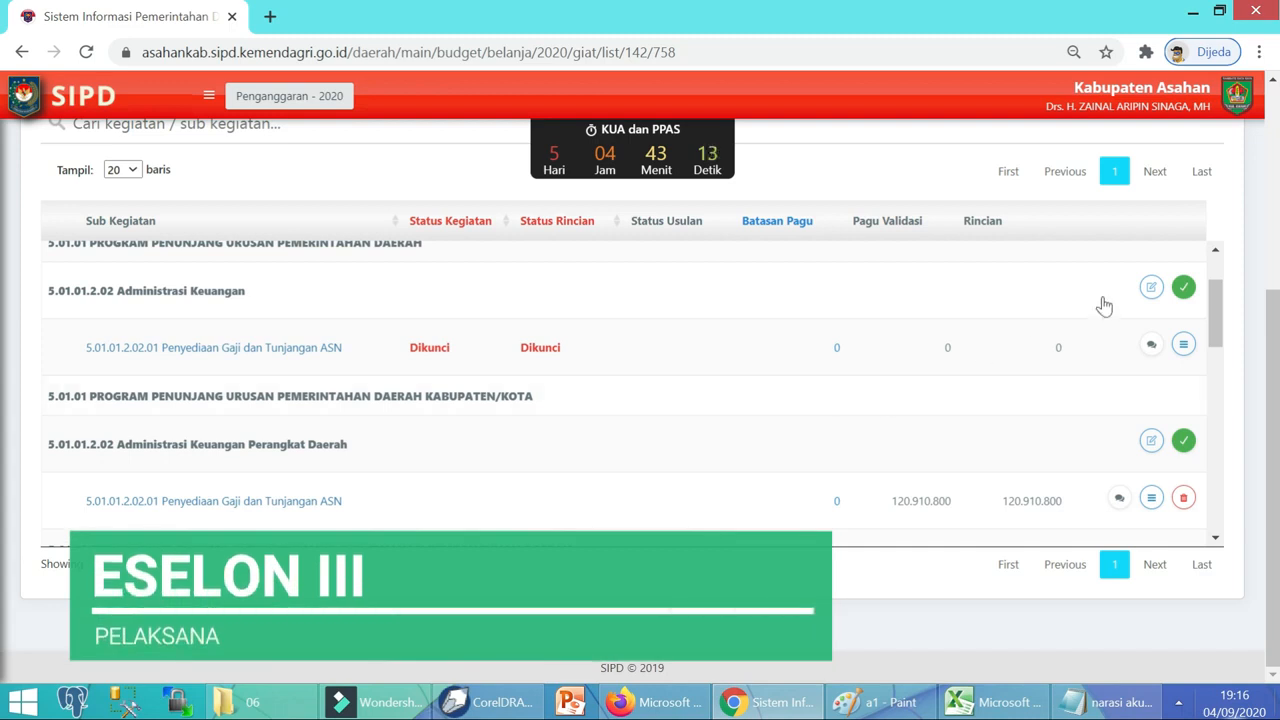
left_click(1236, 96)
left_click(1171, 191)
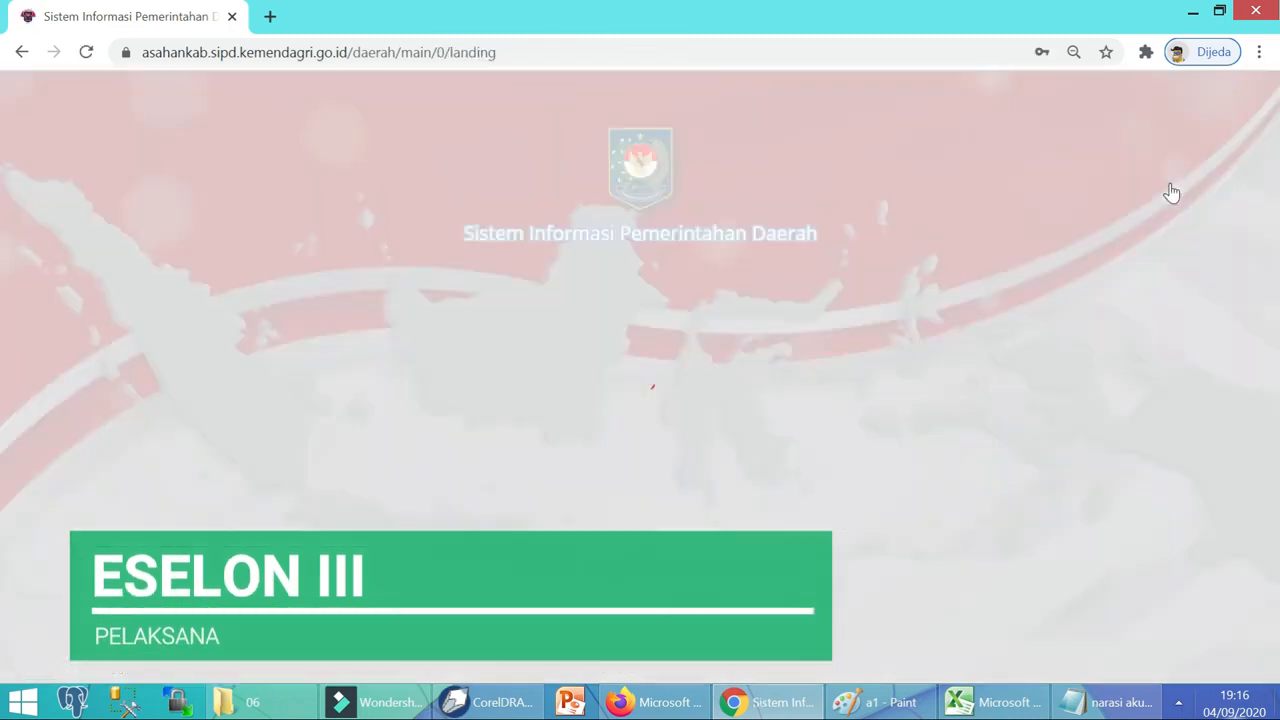
left_click(652, 338)
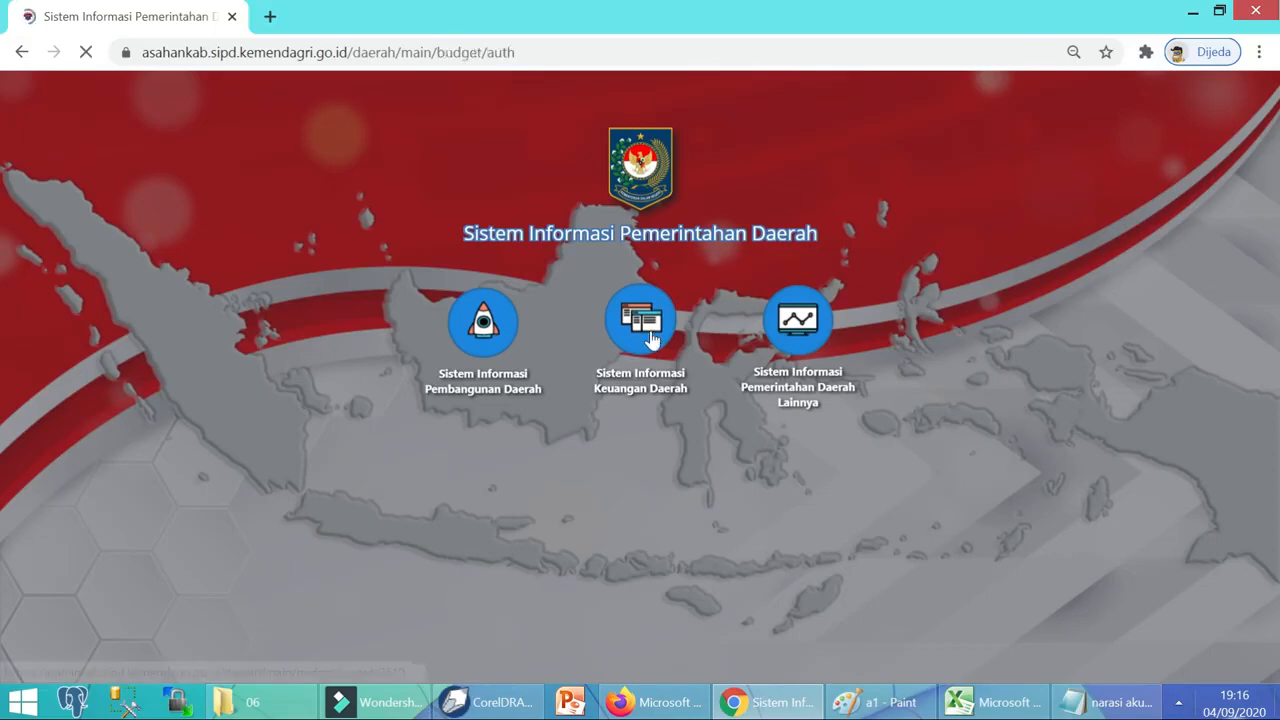
Log in with the Eselon III account's saved username and password and open its 2020 budgeting dashboard.
left_click(585, 460)
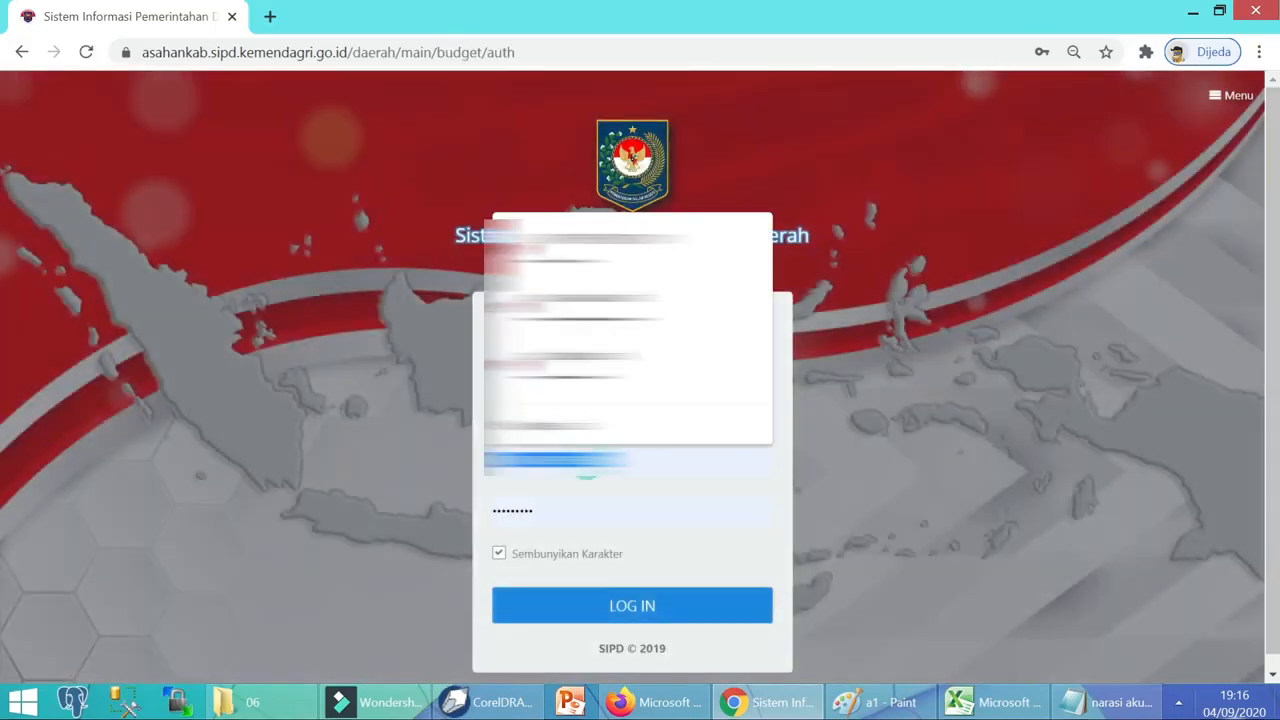
right_click(585, 460)
left_click(660, 255)
left_click(598, 600)
left_click(474, 285)
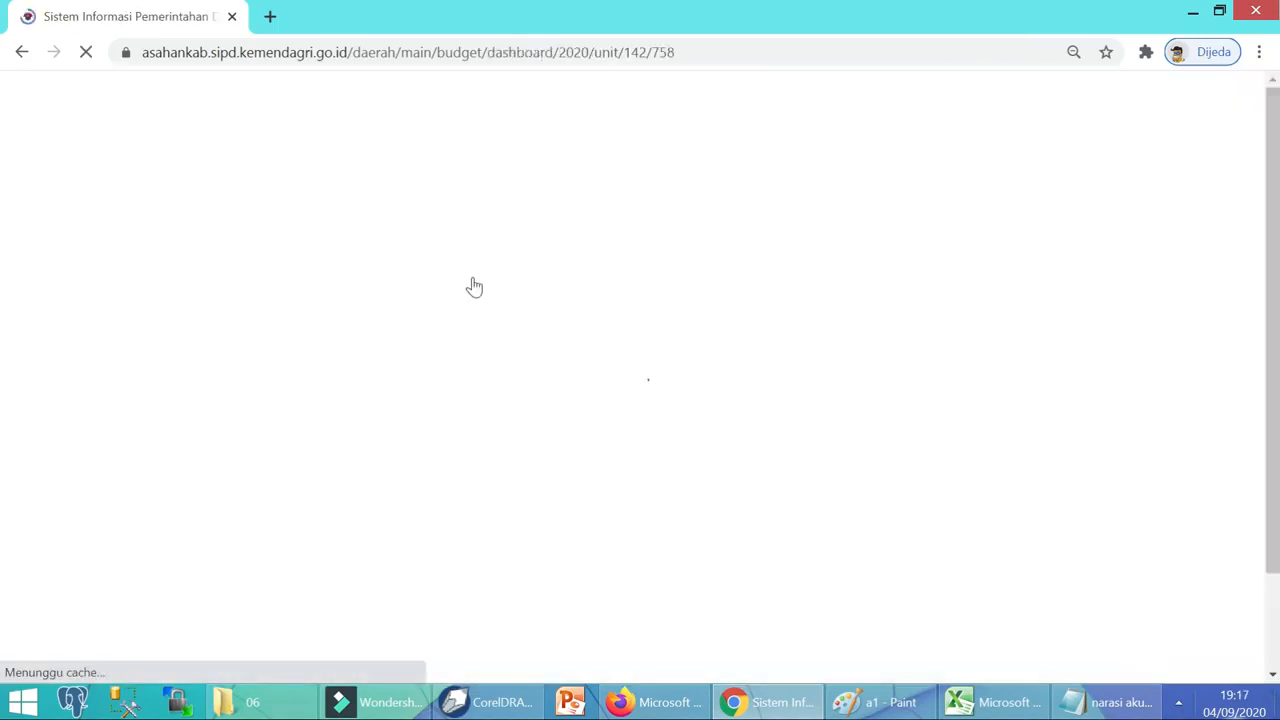
Start a new kegiatan in Sub Kegiatan Belanja with Badan Perencanaan Pembangunan Daerah as the sub unit.
left_click(211, 102)
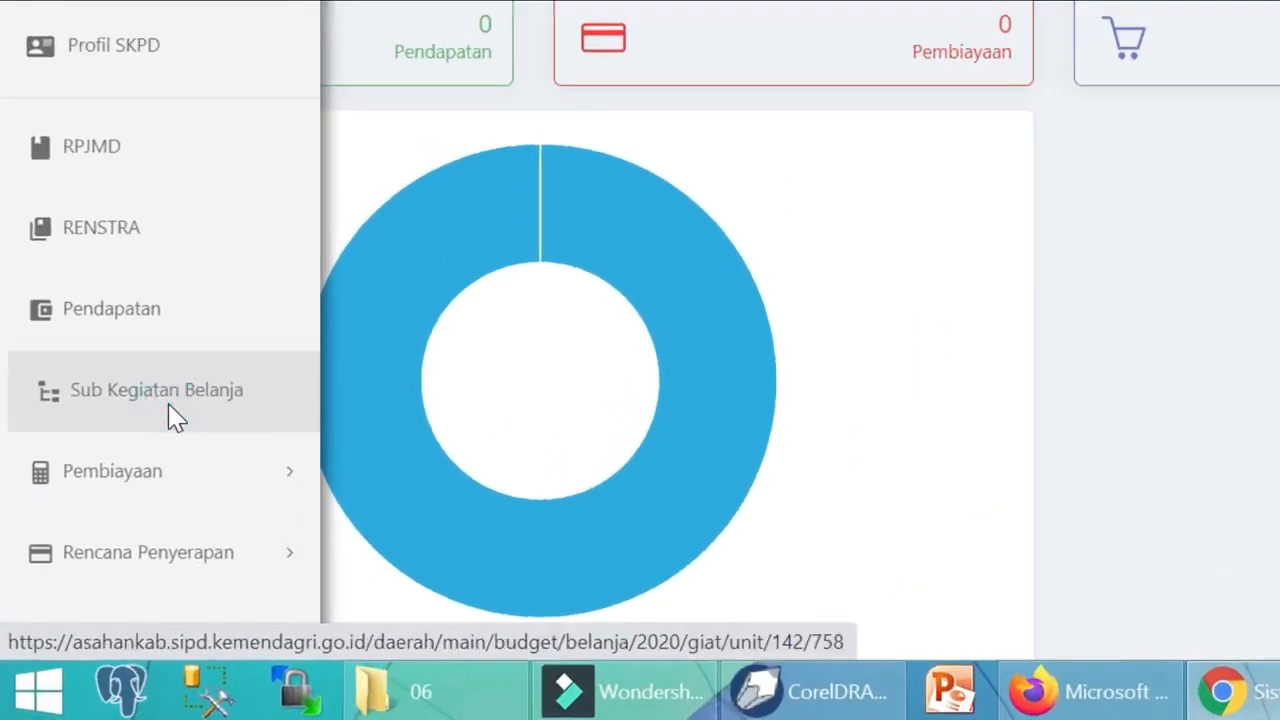
left_click(172, 418)
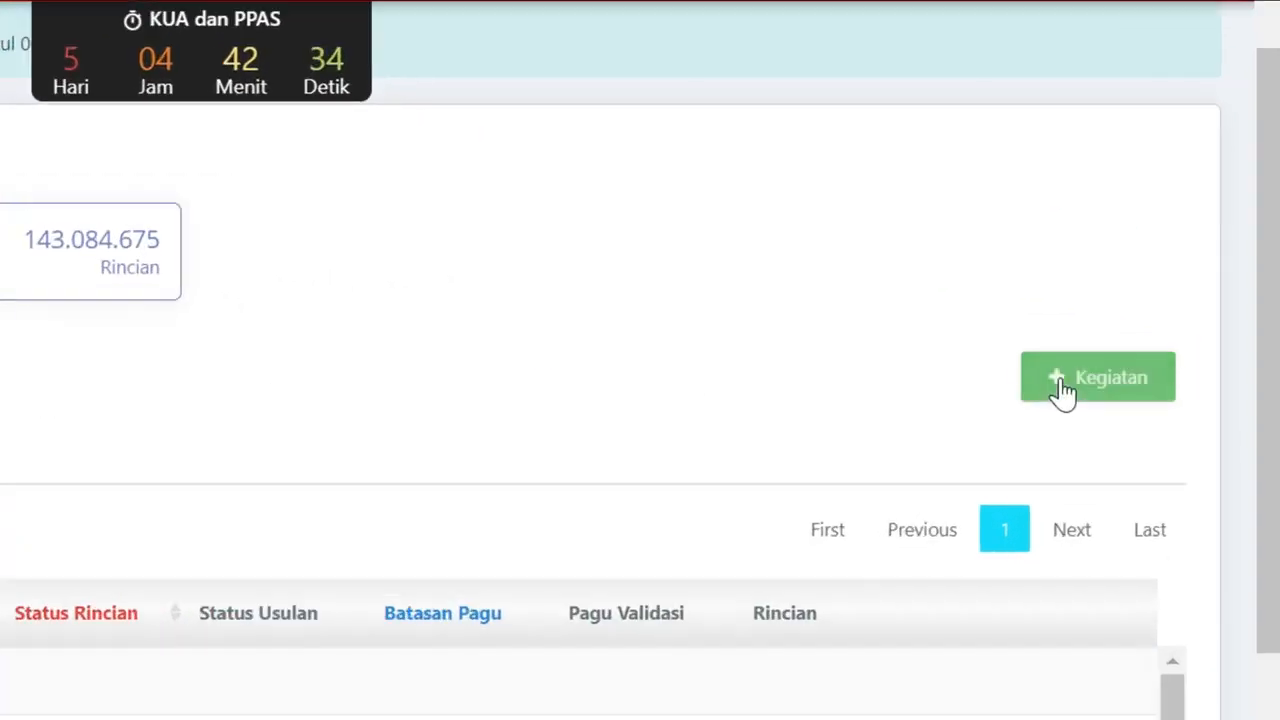
left_click(1062, 390)
left_click(945, 180)
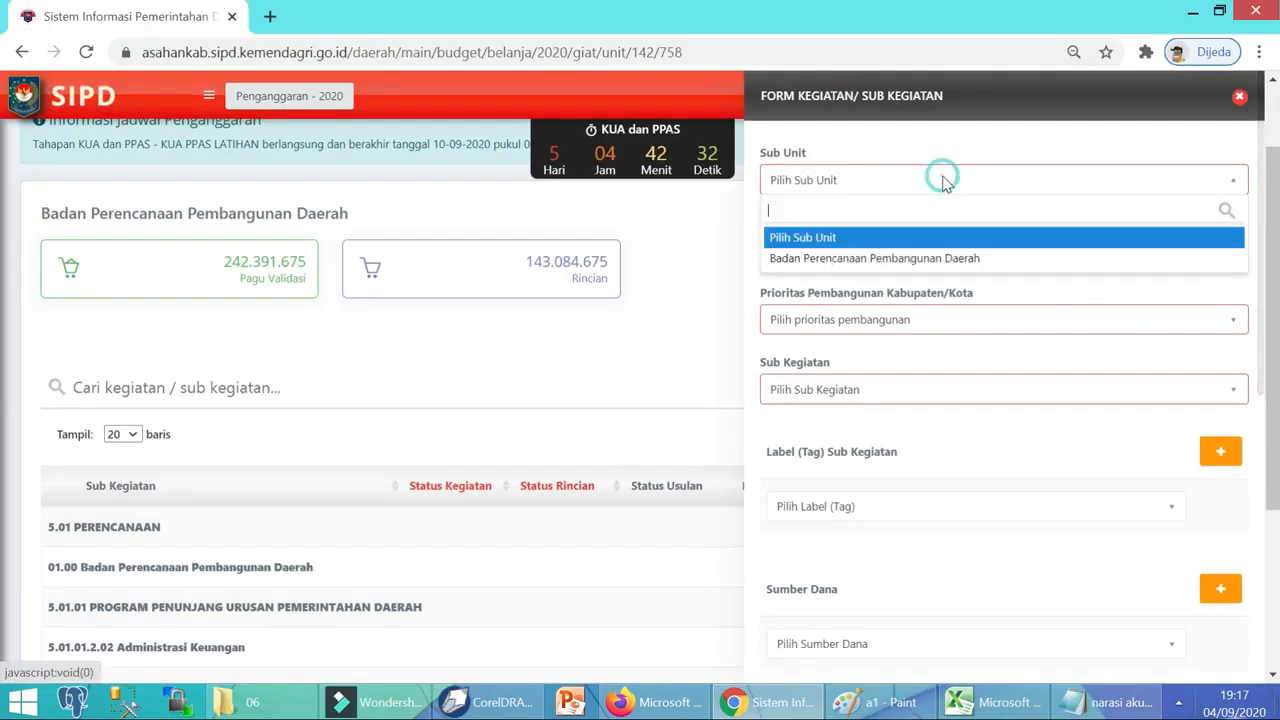
left_click(917, 257)
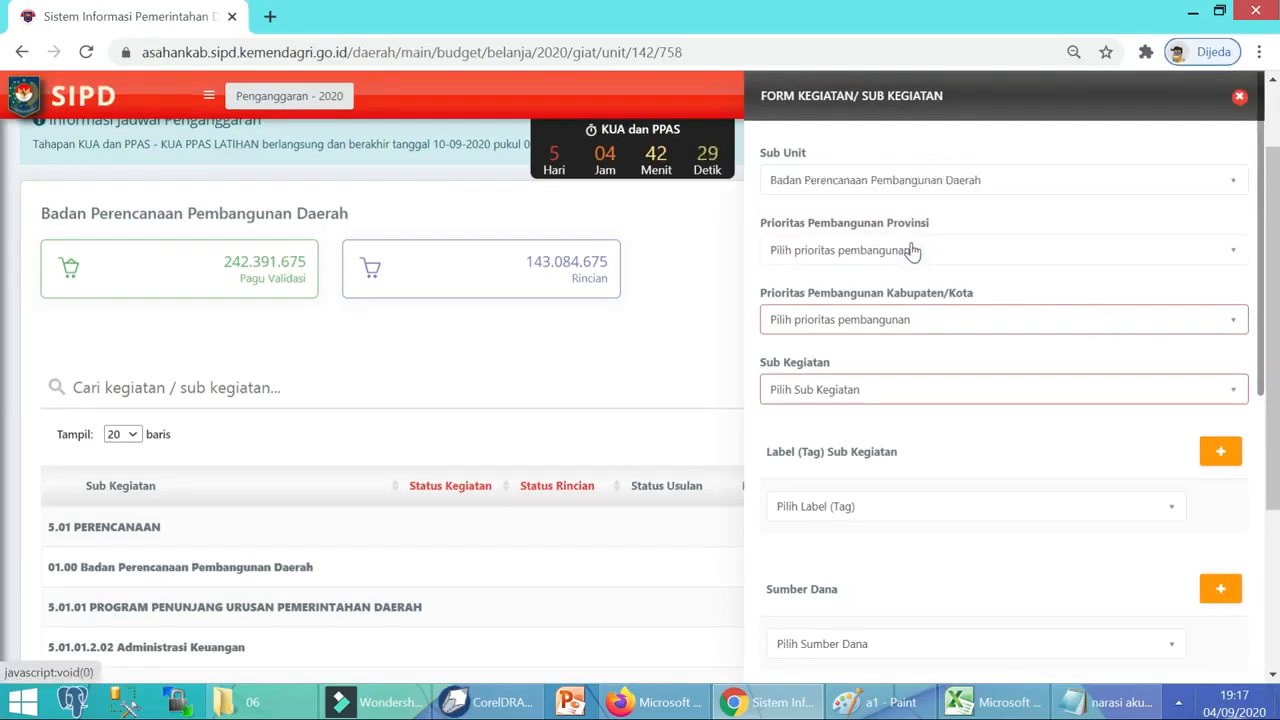
Choose 5.01.02.2.01.06 Penyiapan Bahan Koordinasi Musrenbang Kecamatan as the sub kegiatan, leaving both development priorities unselected.
left_click(860, 389)
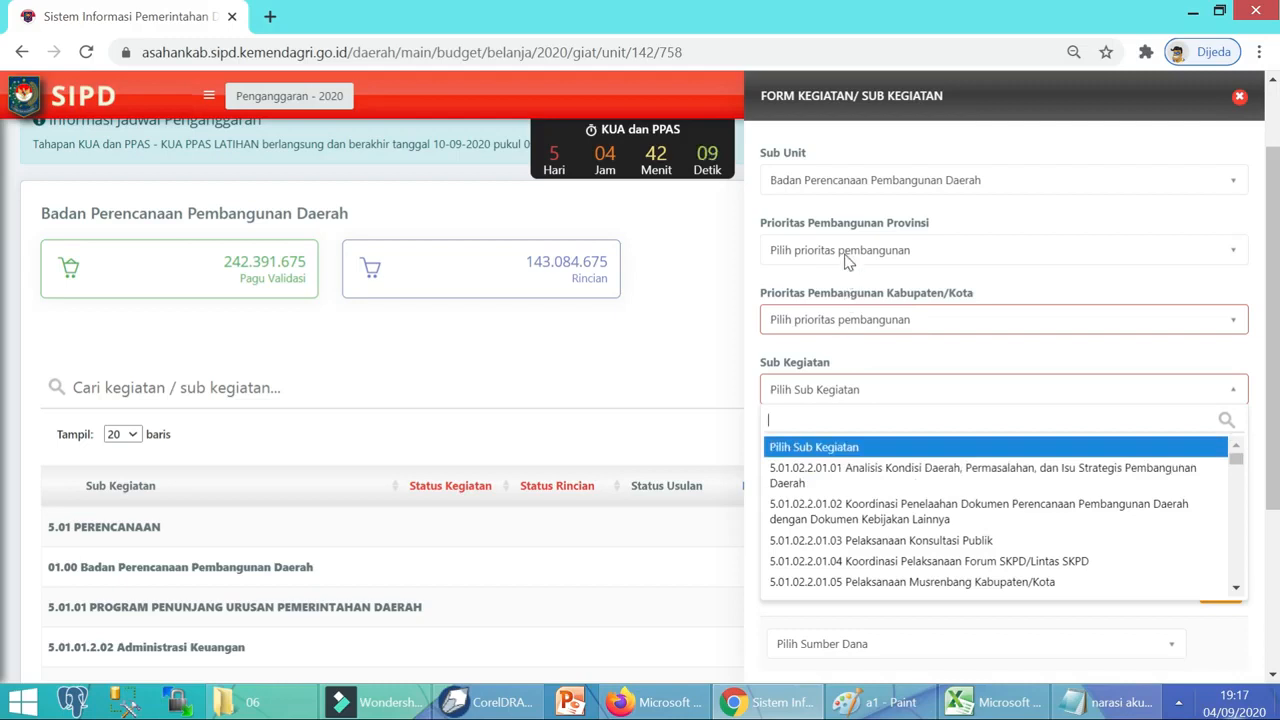
left_click(849, 322)
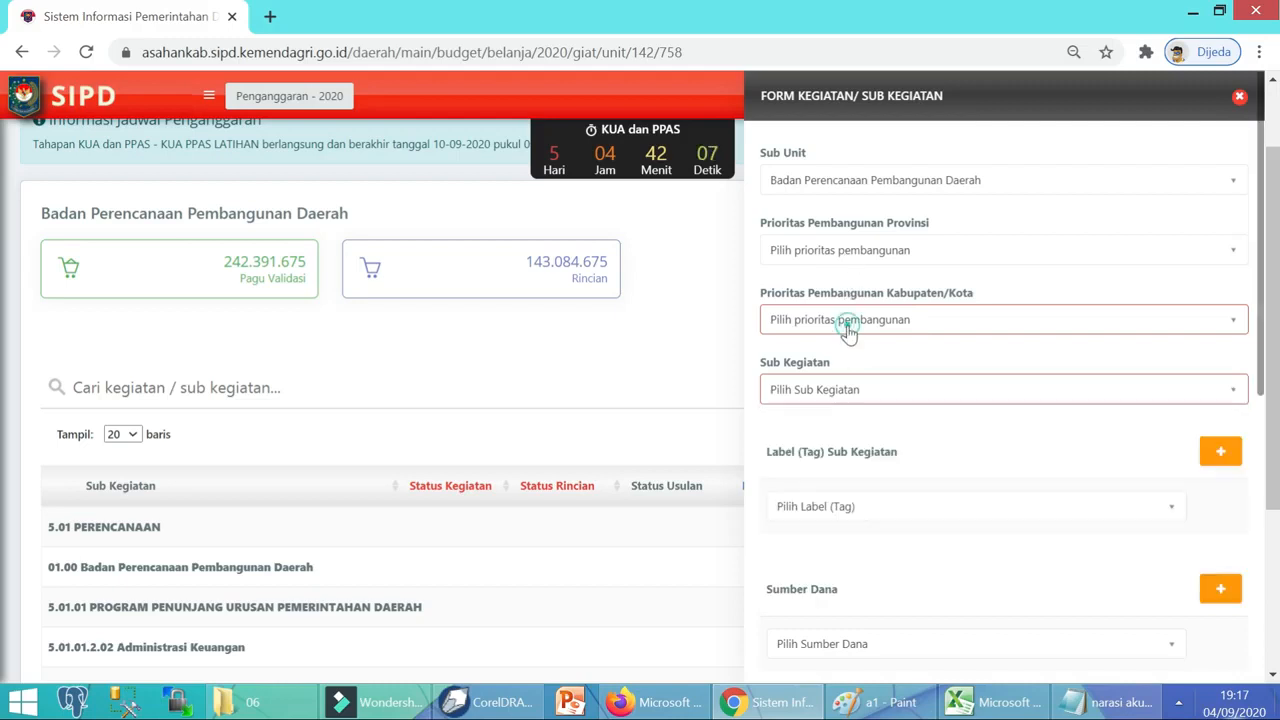
left_click(849, 322)
left_click(849, 324)
left_click(853, 395)
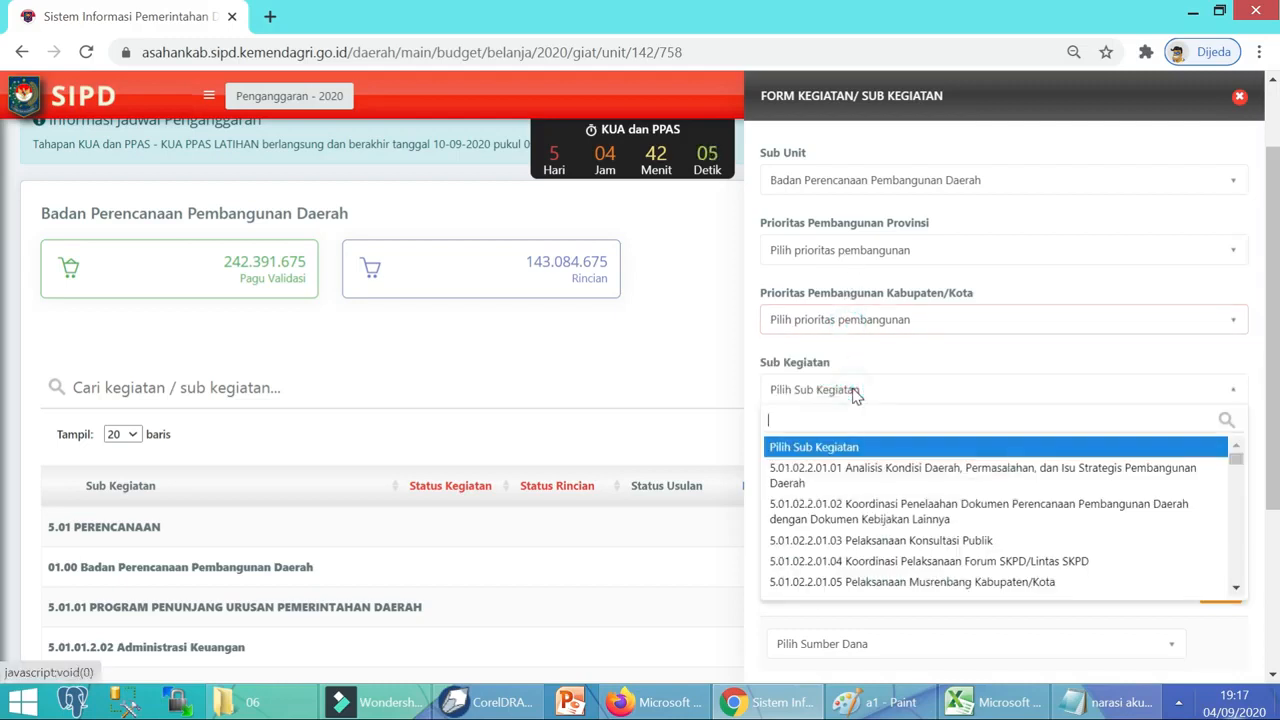
scroll(948, 480, "down", 1)
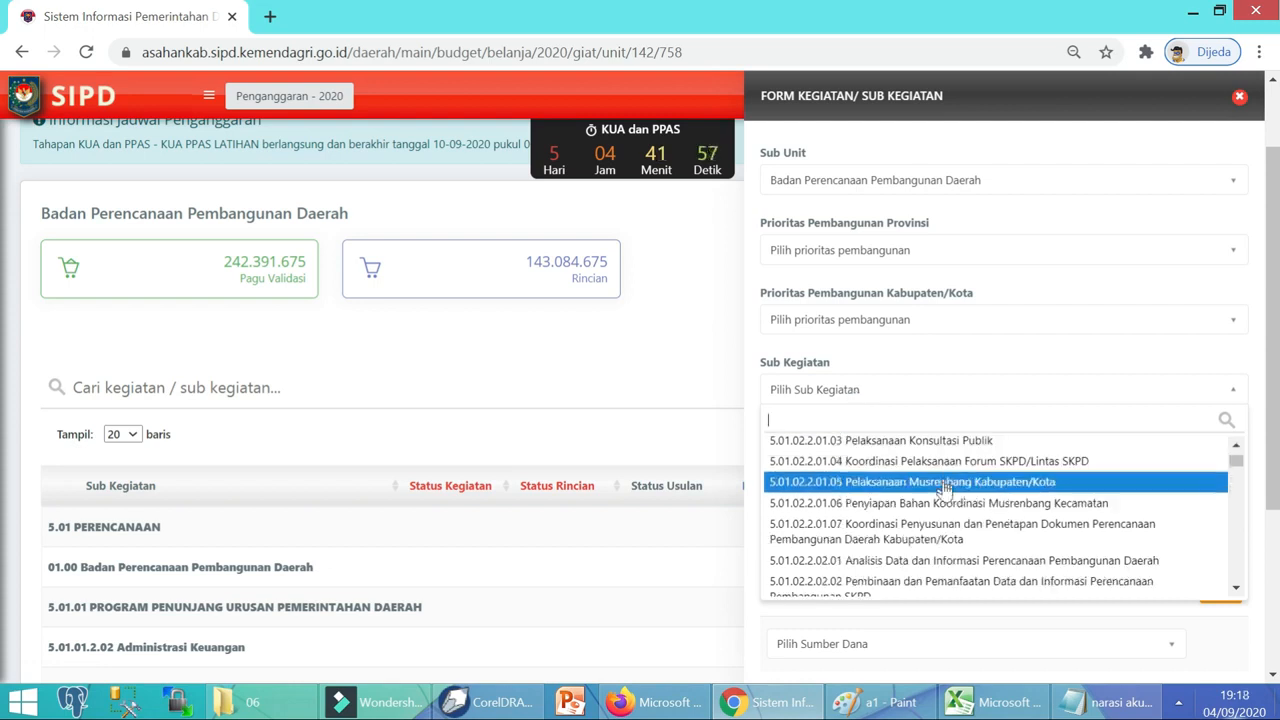
left_click(1020, 514)
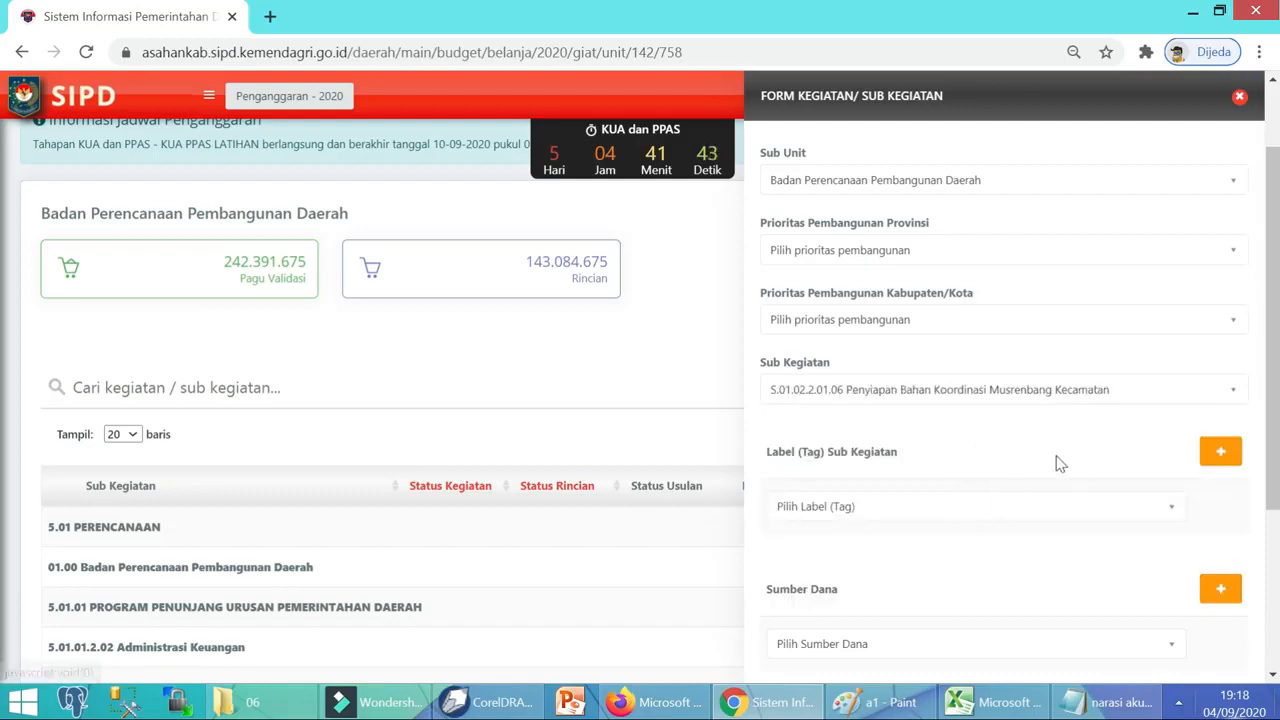
Set the Sumber Dana to [DANA UMUM] - Dana Transfer Umum-Dana Alokasi Umum.
scroll(934, 529, "down", 2)
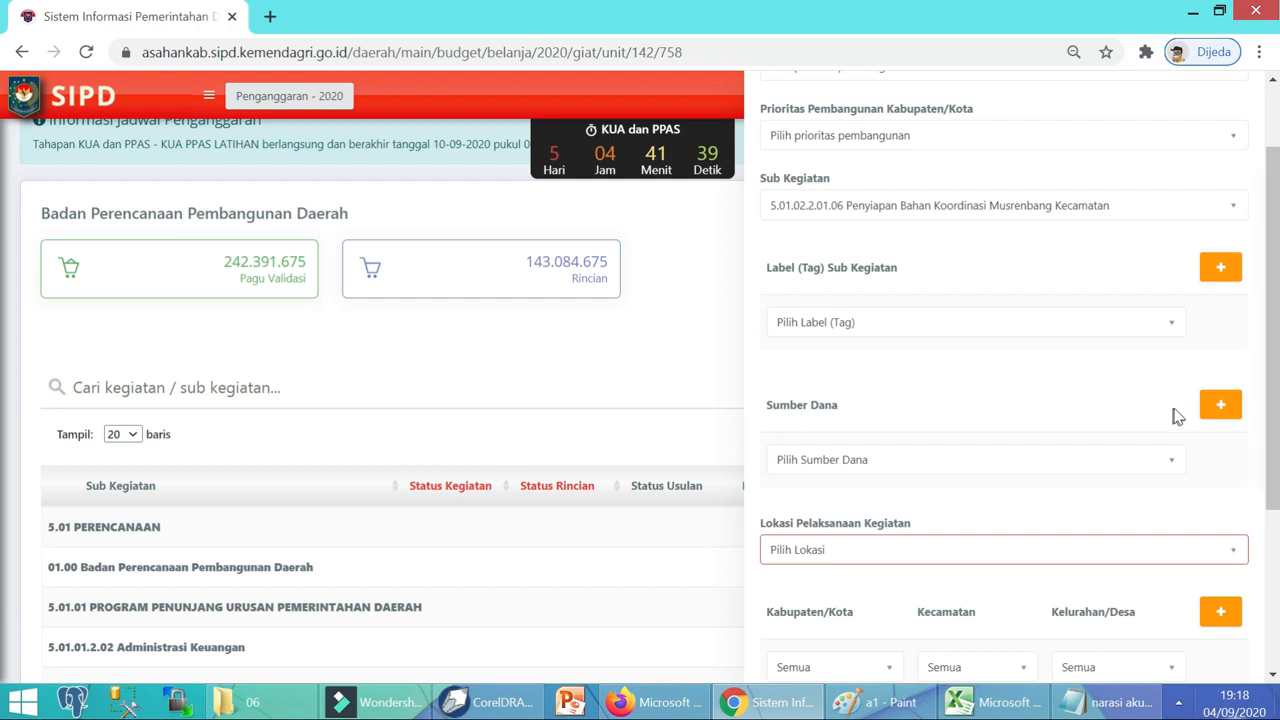
left_click(1222, 408)
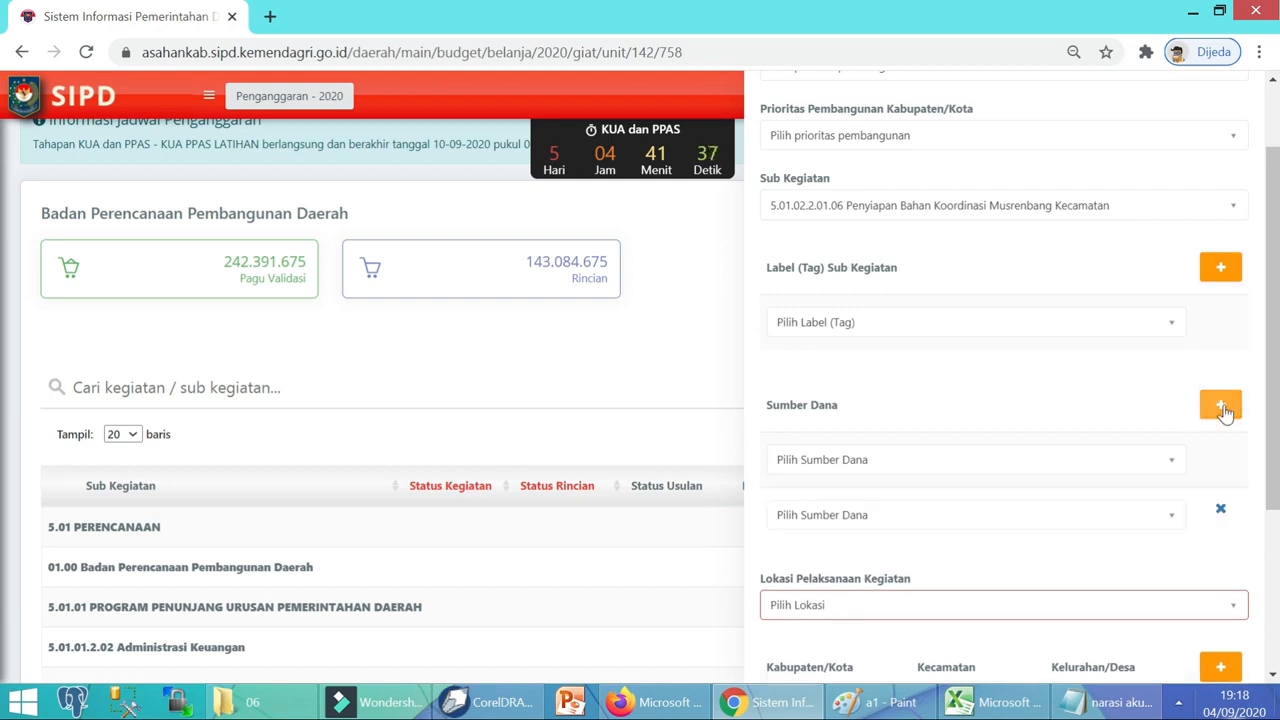
left_click(993, 470)
scroll(966, 571, "down", 2)
type("dana alok")
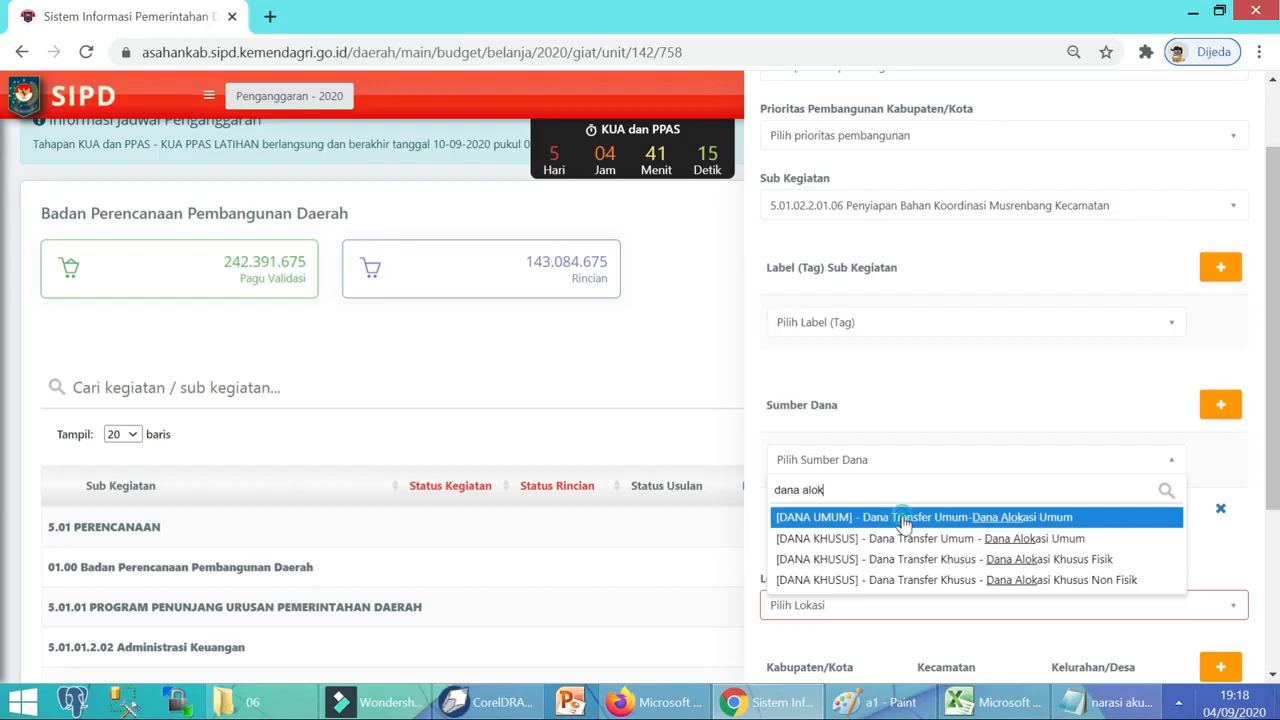
left_click(903, 518)
Set the activity location and Kabupaten/Kota to Kab. Asahan, with Kecamatan set to Semua.
scroll(920, 550, "down", 3)
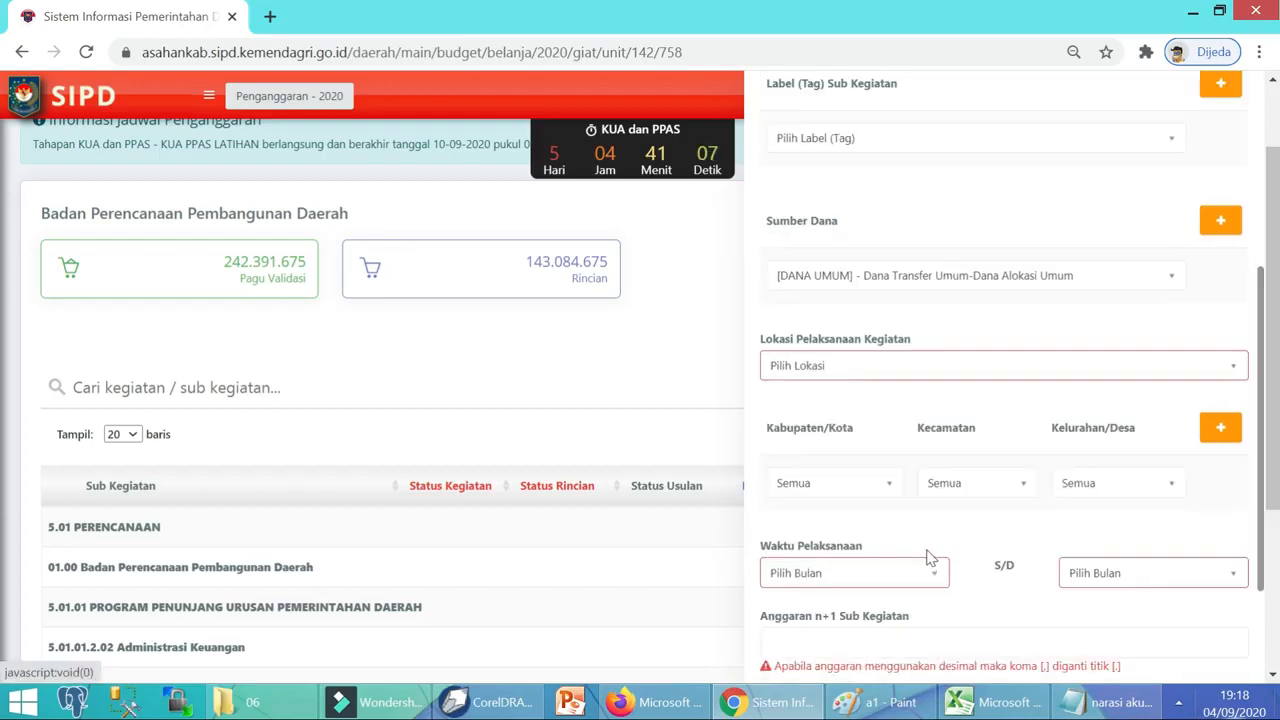
left_click(874, 371)
left_click(824, 443)
left_click(884, 487)
left_click(840, 560)
left_click(986, 491)
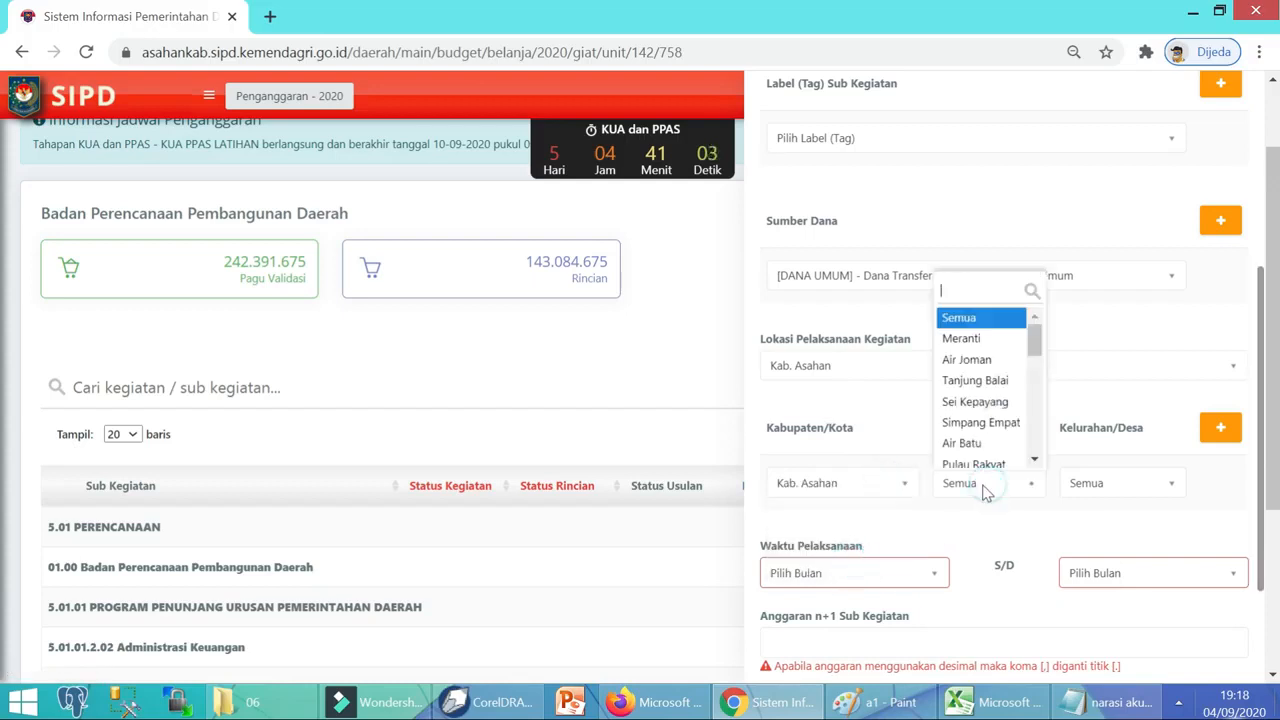
left_click(975, 320)
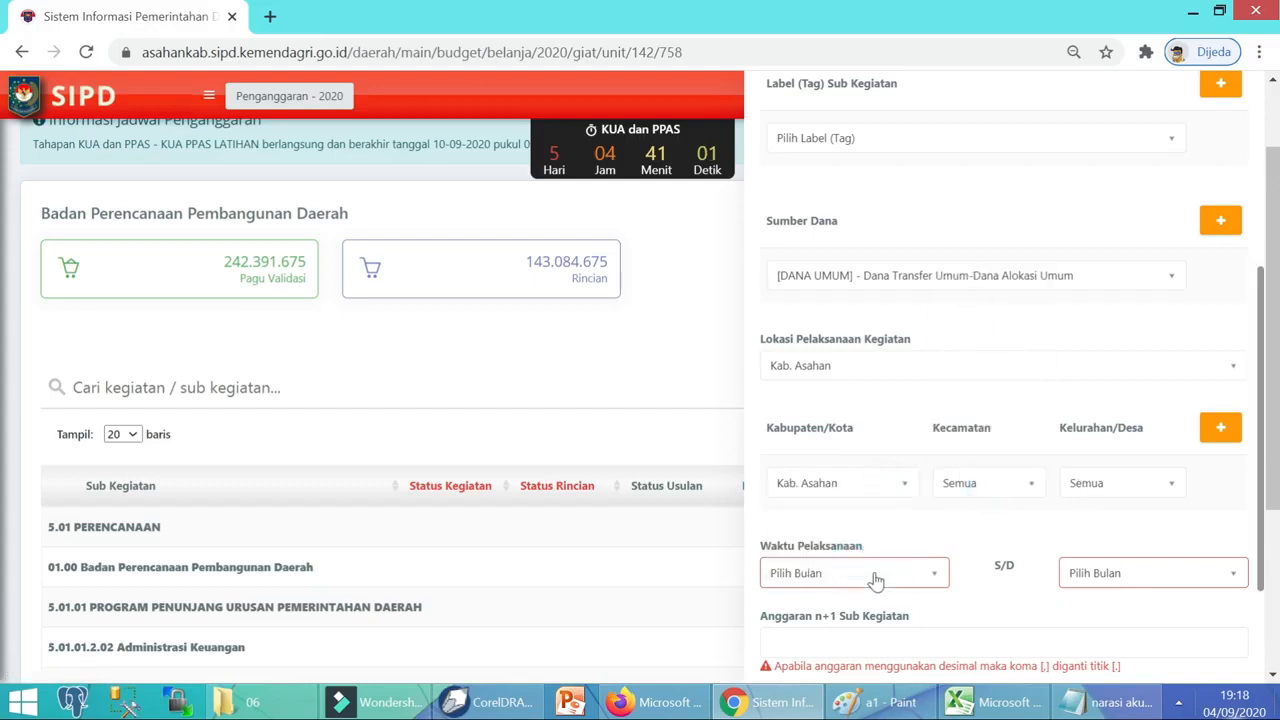
Set Waktu Pelaksanaan from Februari to Februari and Anggaran n+1 Sub Kegiatan to 128,090,000.
scroll(875, 580, "down", 2)
left_click(849, 400)
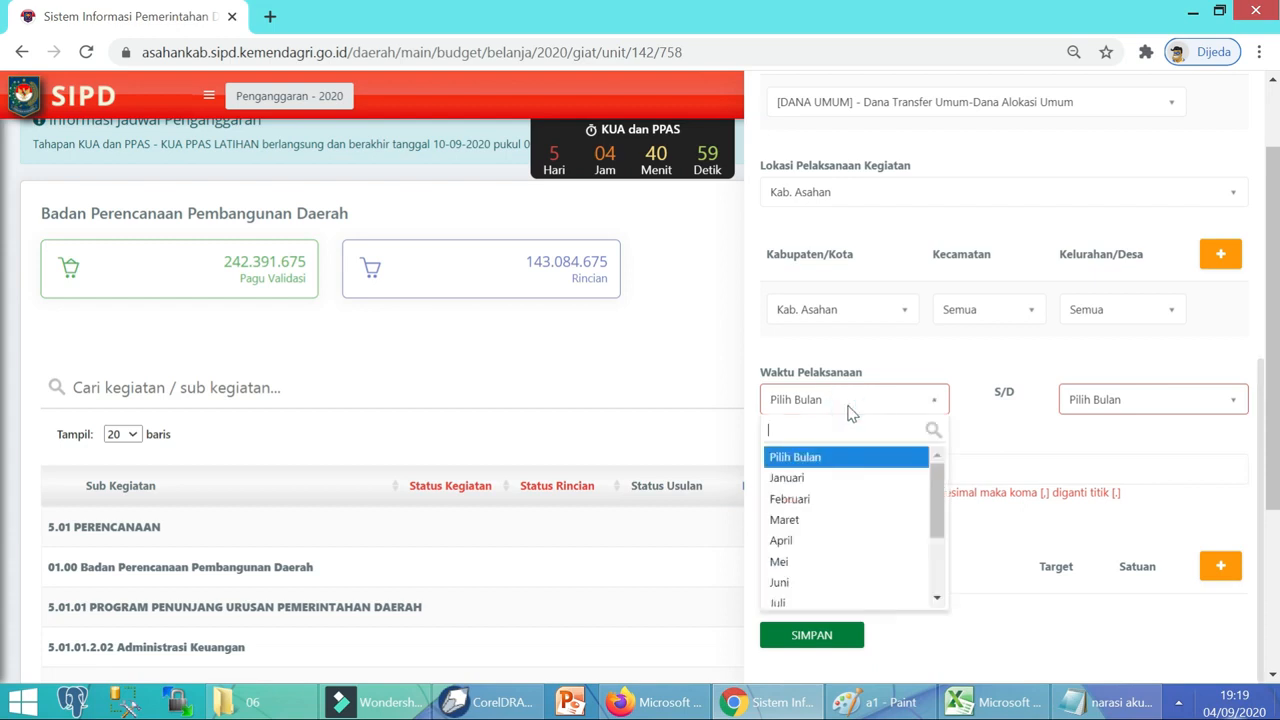
left_click(820, 512)
left_click(1087, 400)
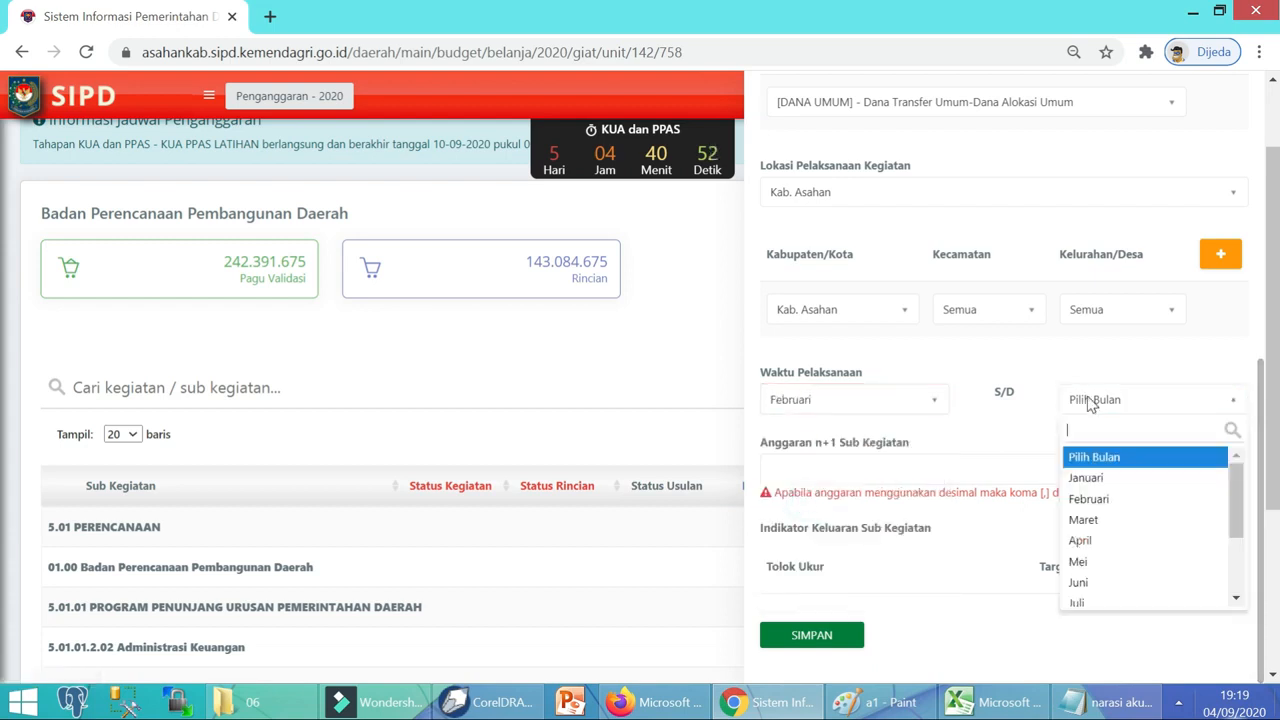
left_click(1100, 499)
left_click(943, 468)
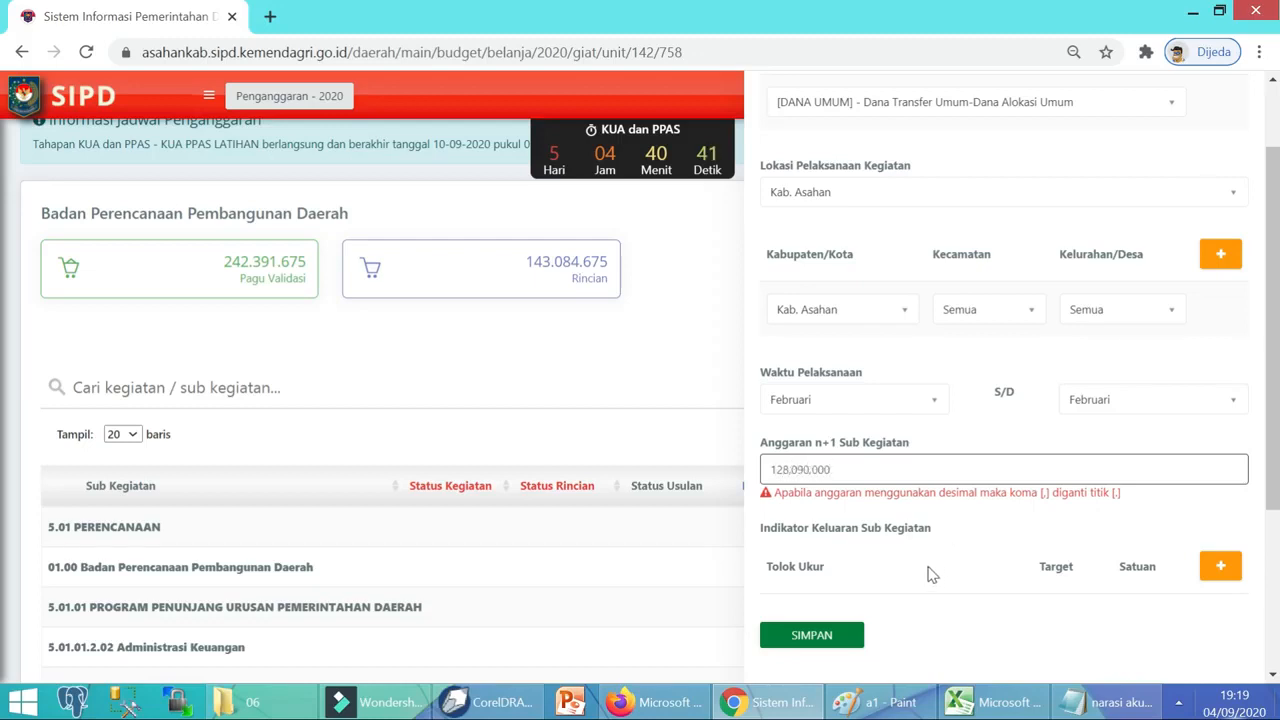
Add the output indicator "tersedianya bahan koordinasi musrenbang kecamatan" with target 1 and its unit, and save the sub kegiatan.
left_click(1220, 566)
left_click(896, 621)
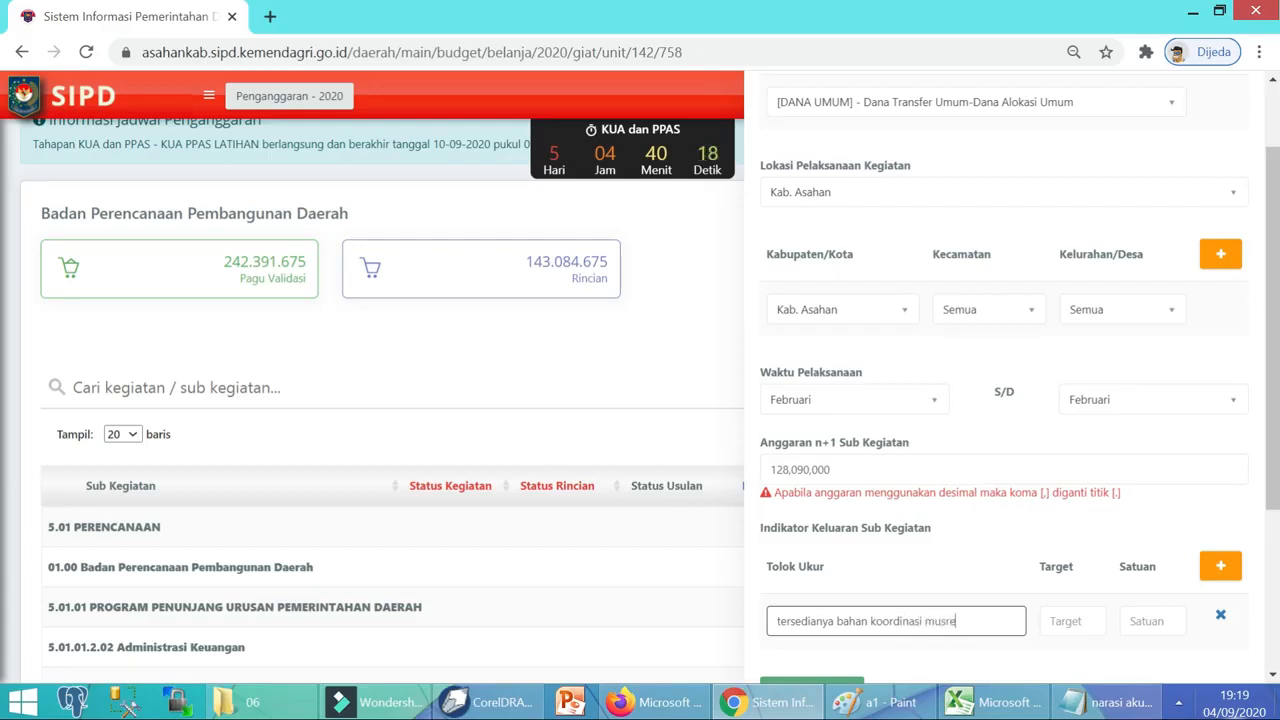
type("camatan")
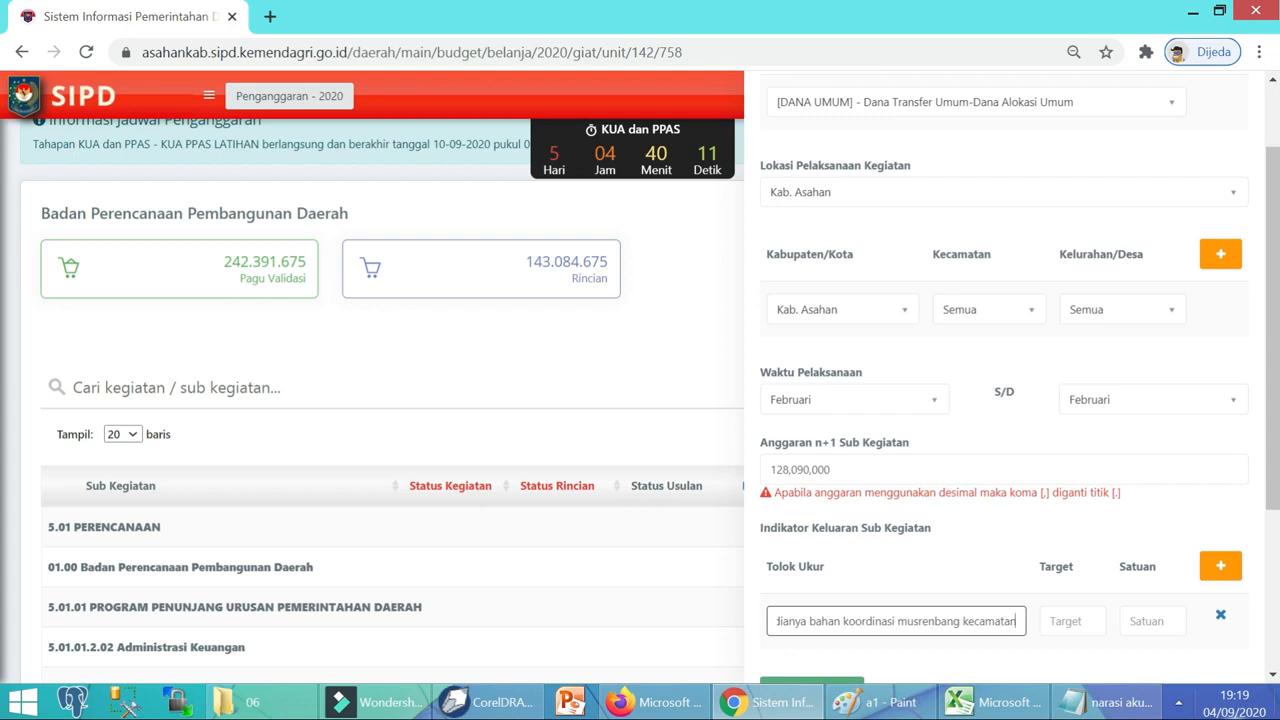
scroll(1152, 602, "down", 1)
key("Tab")
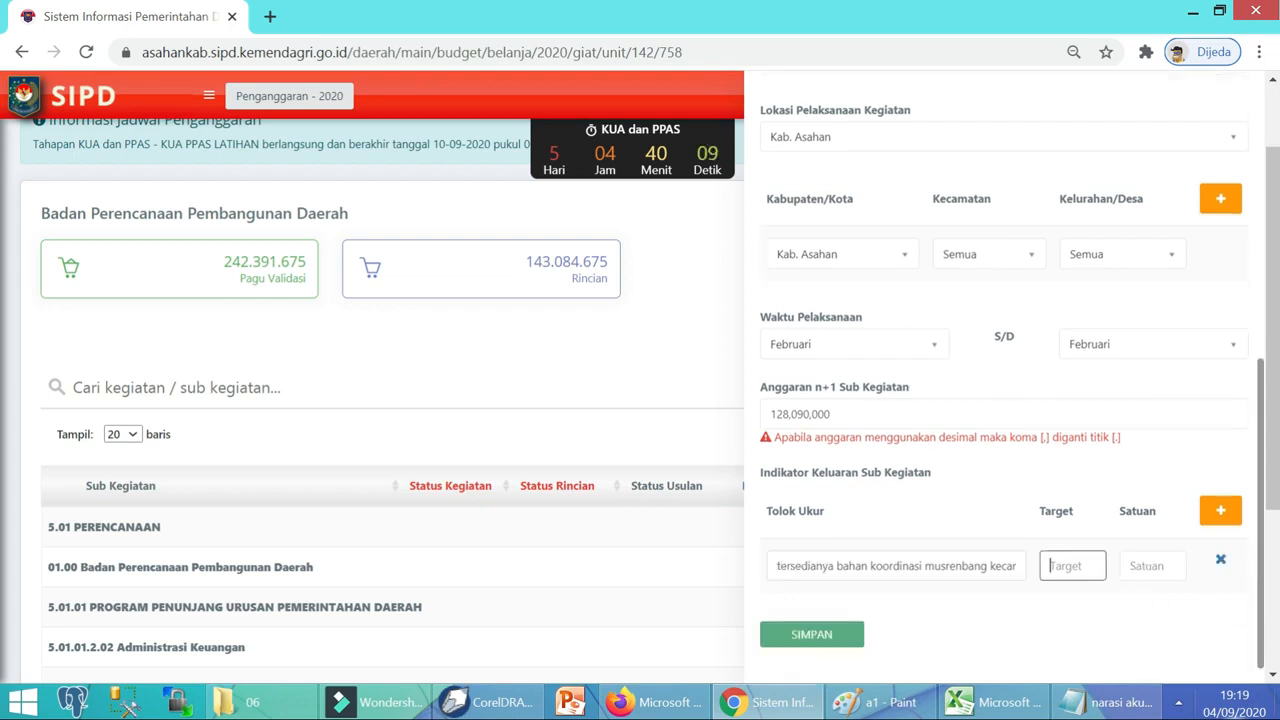
key("Tab")
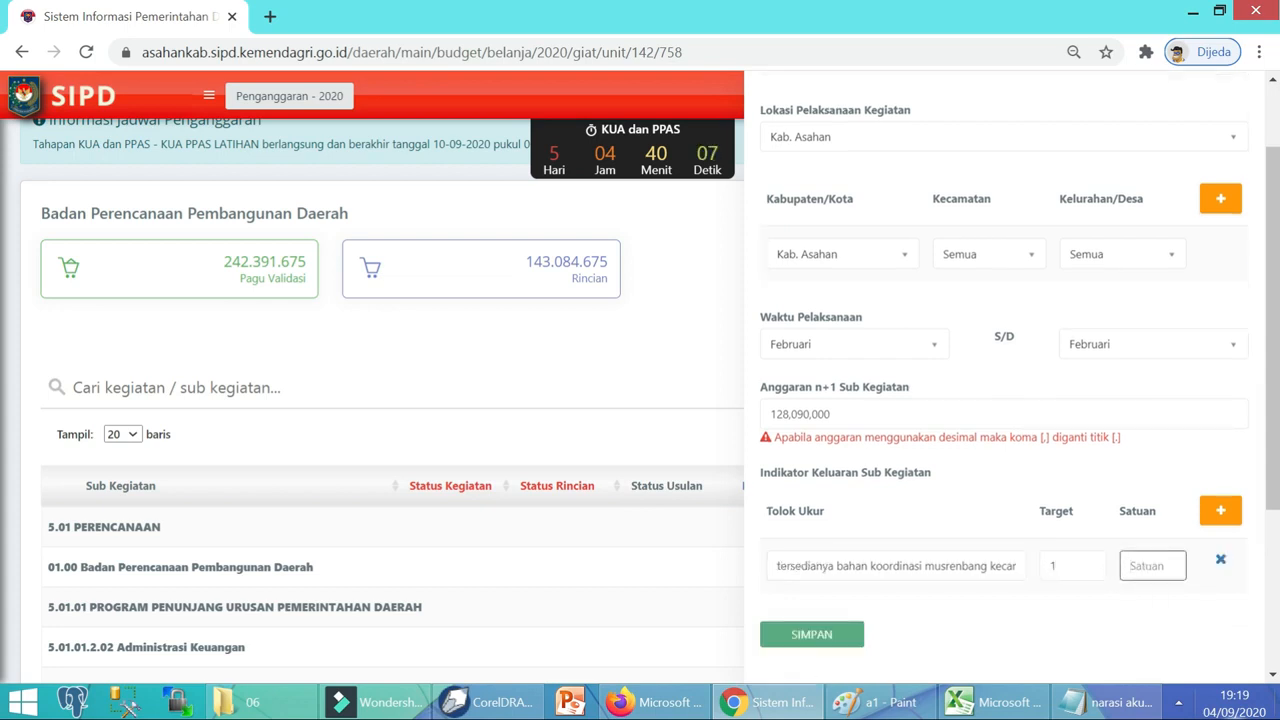
type("d")
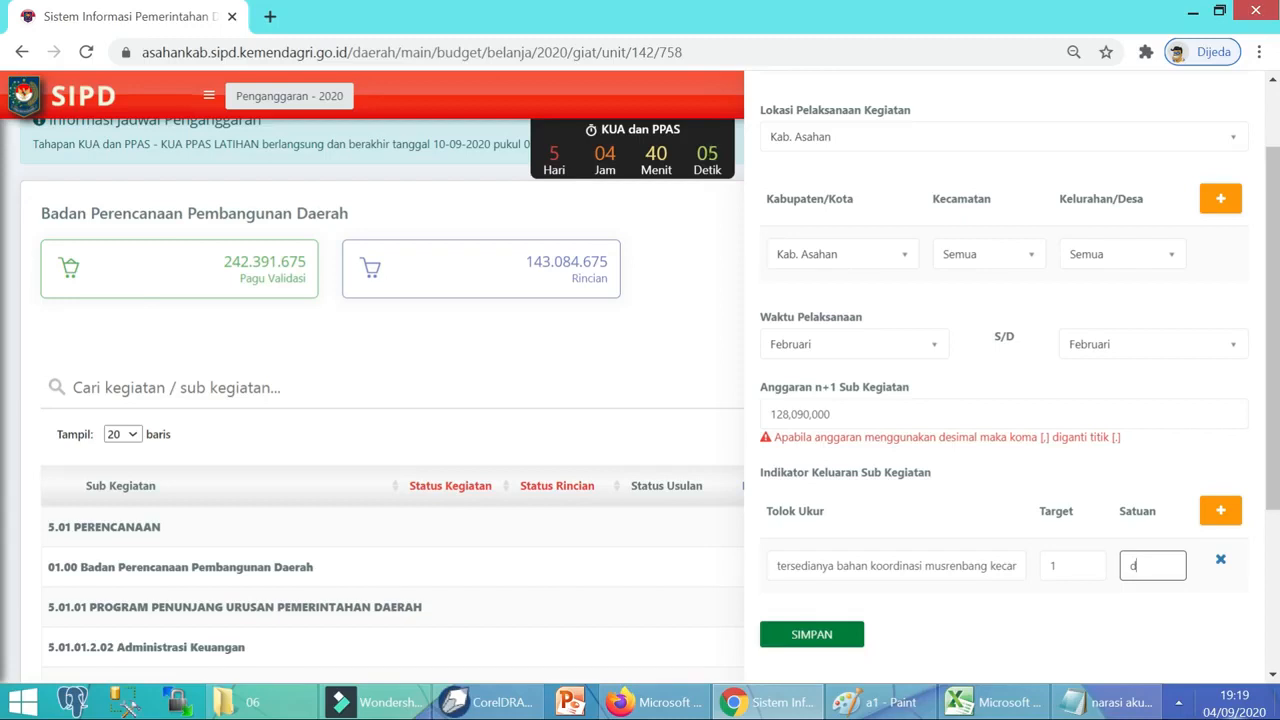
left_click(836, 636)
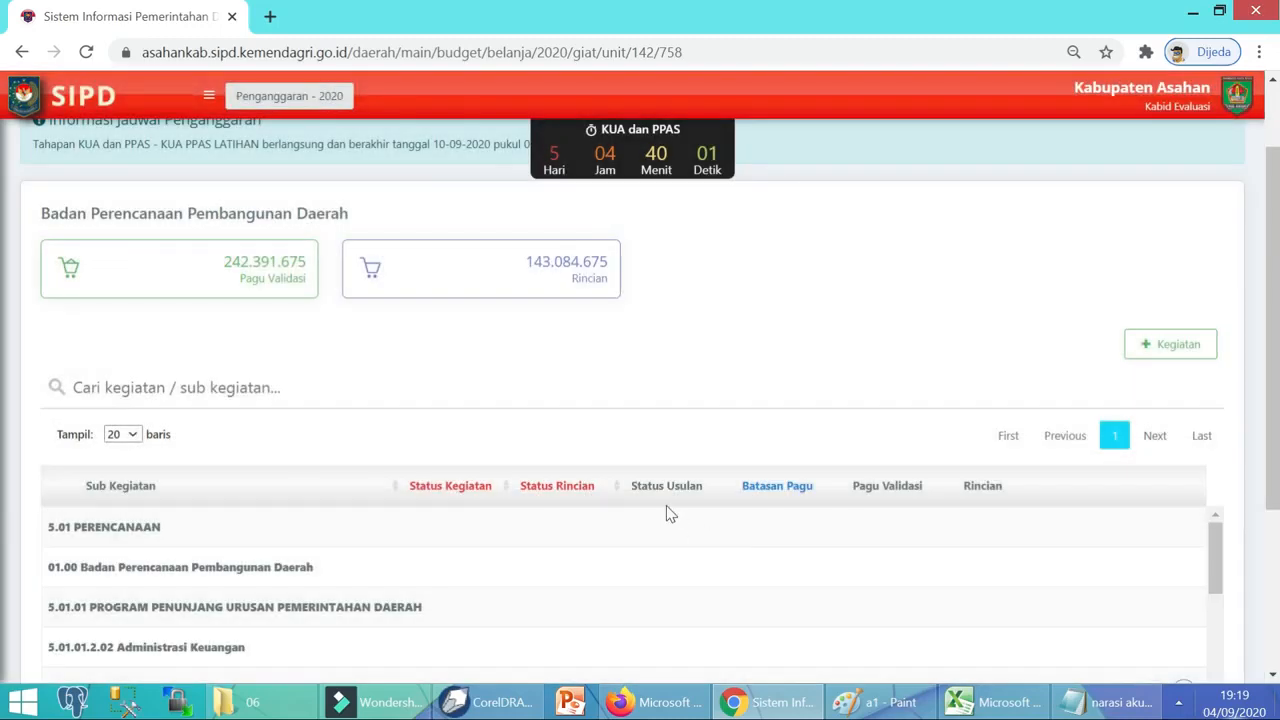
Copy the first listed staff member's NIP and assign that person as operator of sub kegiatan 5.01.02.2.01.06 Penyiapan Bahan Koordinasi Musrenbang Kecamatan.
scroll(667, 507, "down", 3)
scroll(410, 405, "down", 5)
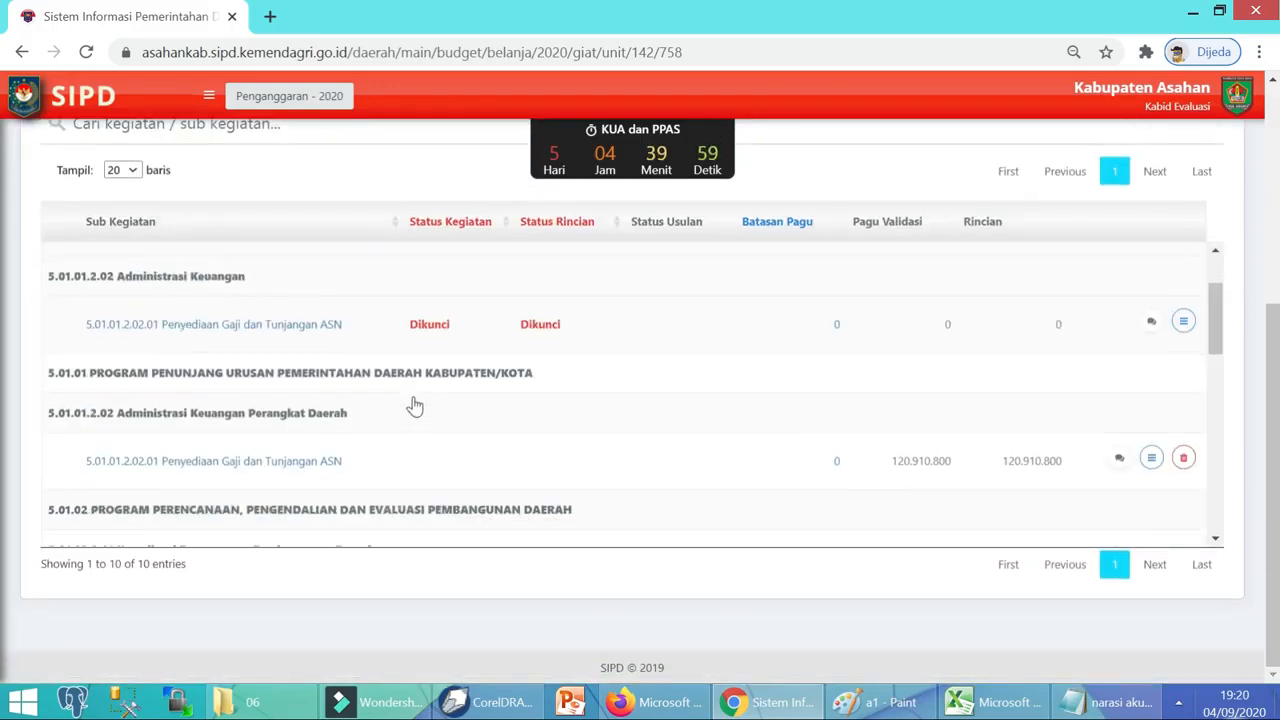
scroll(380, 426, "down", 2)
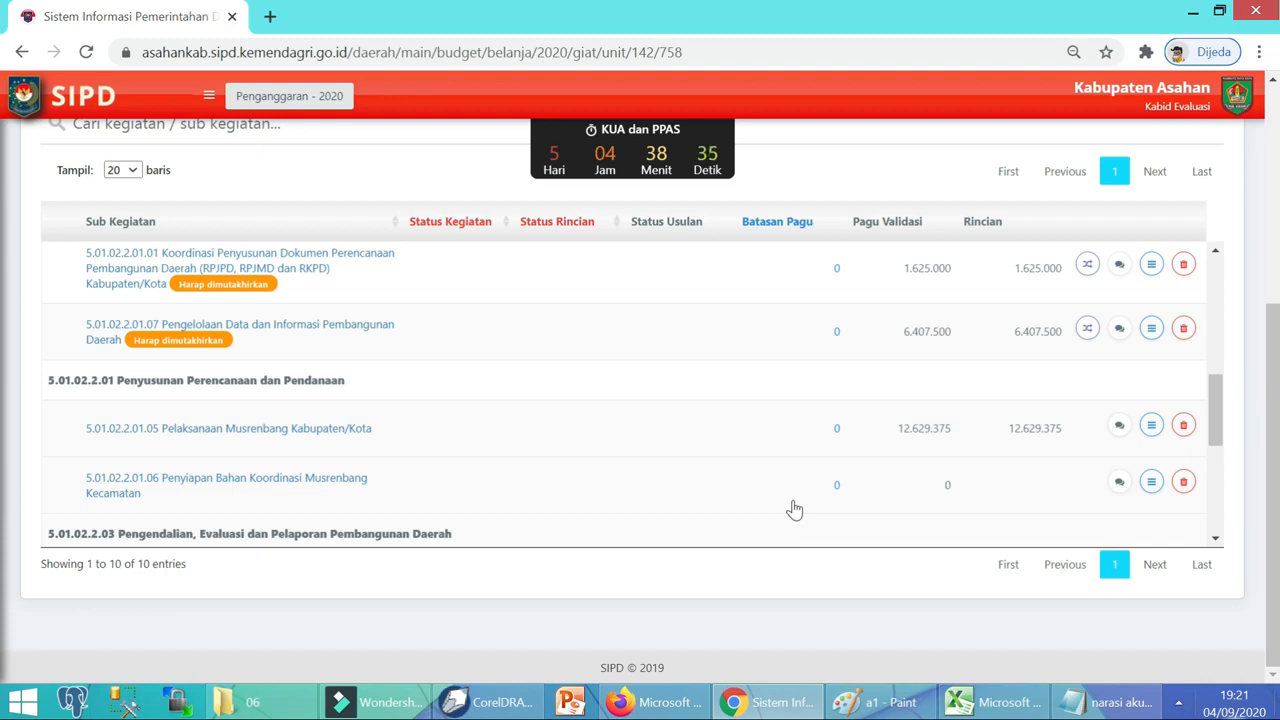
left_click(1151, 483)
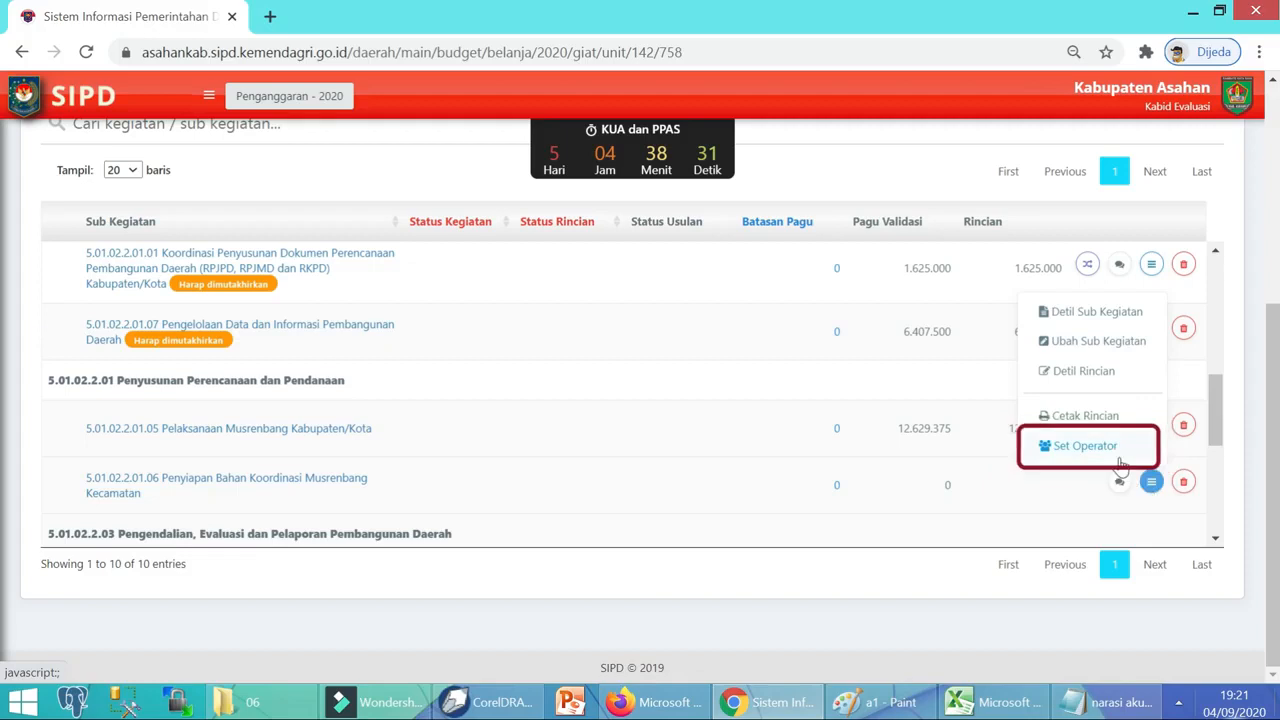
left_click(1085, 446)
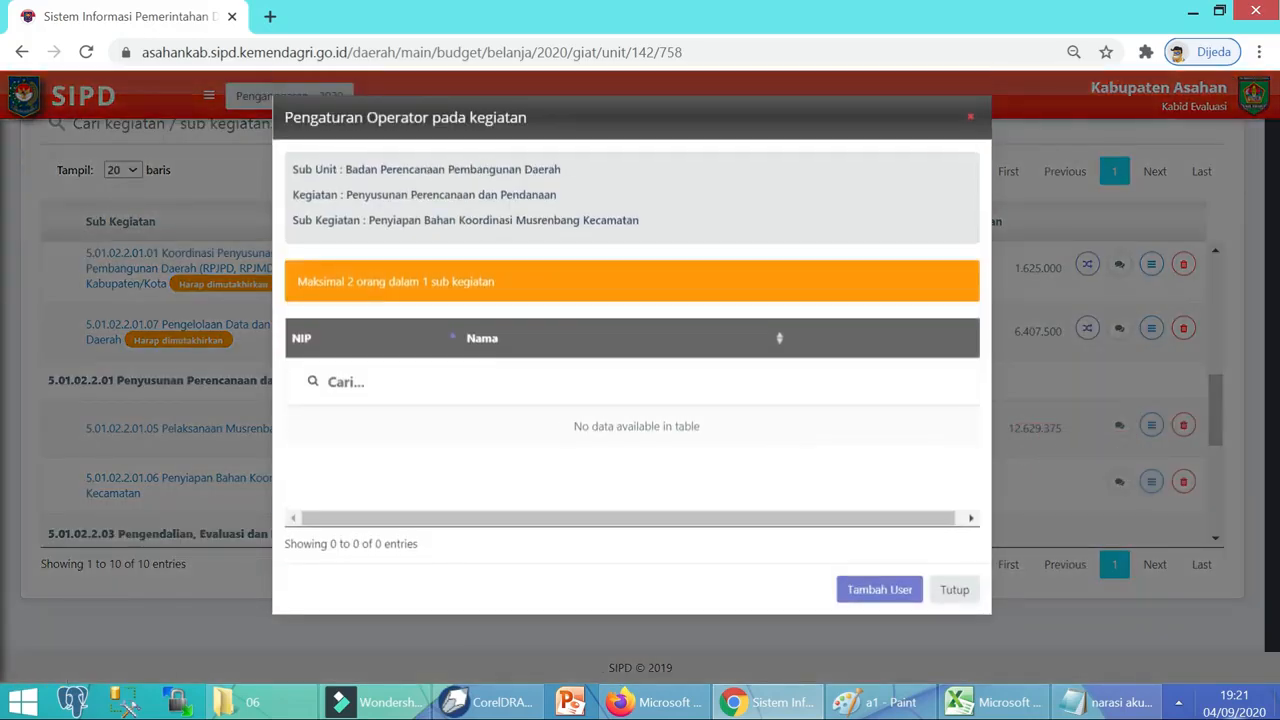
left_click(880, 592)
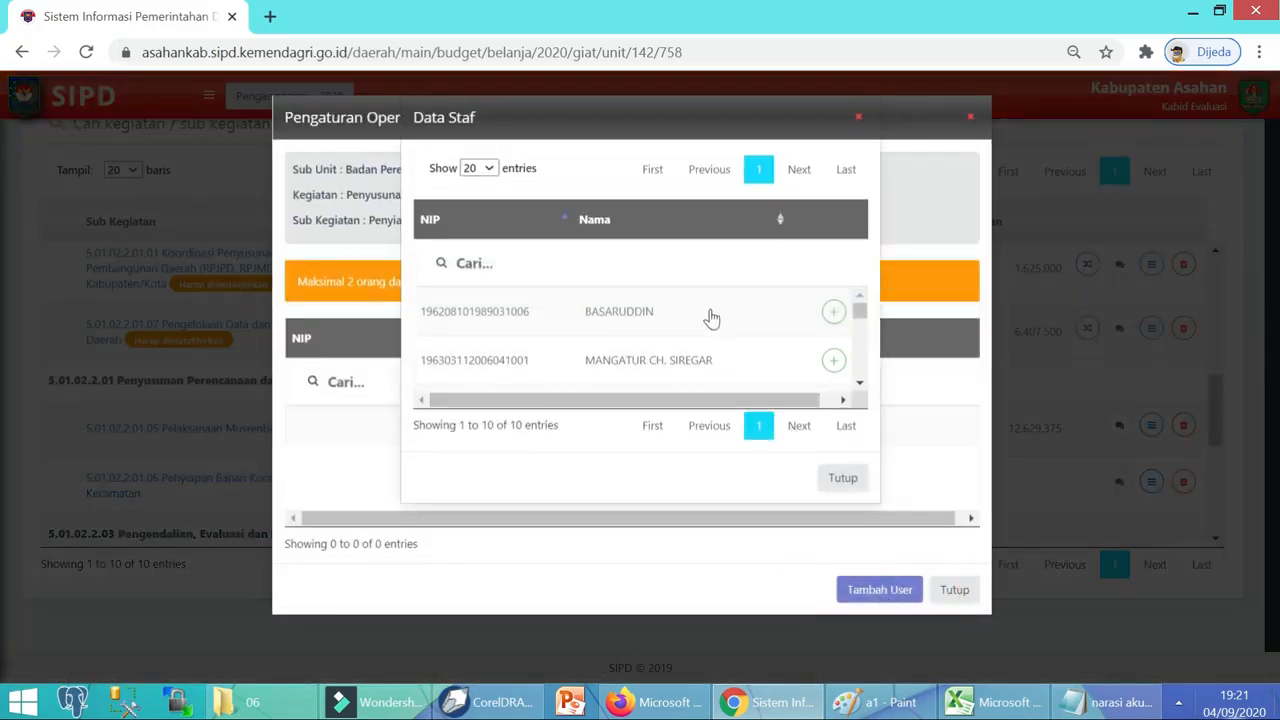
double_click(470, 322)
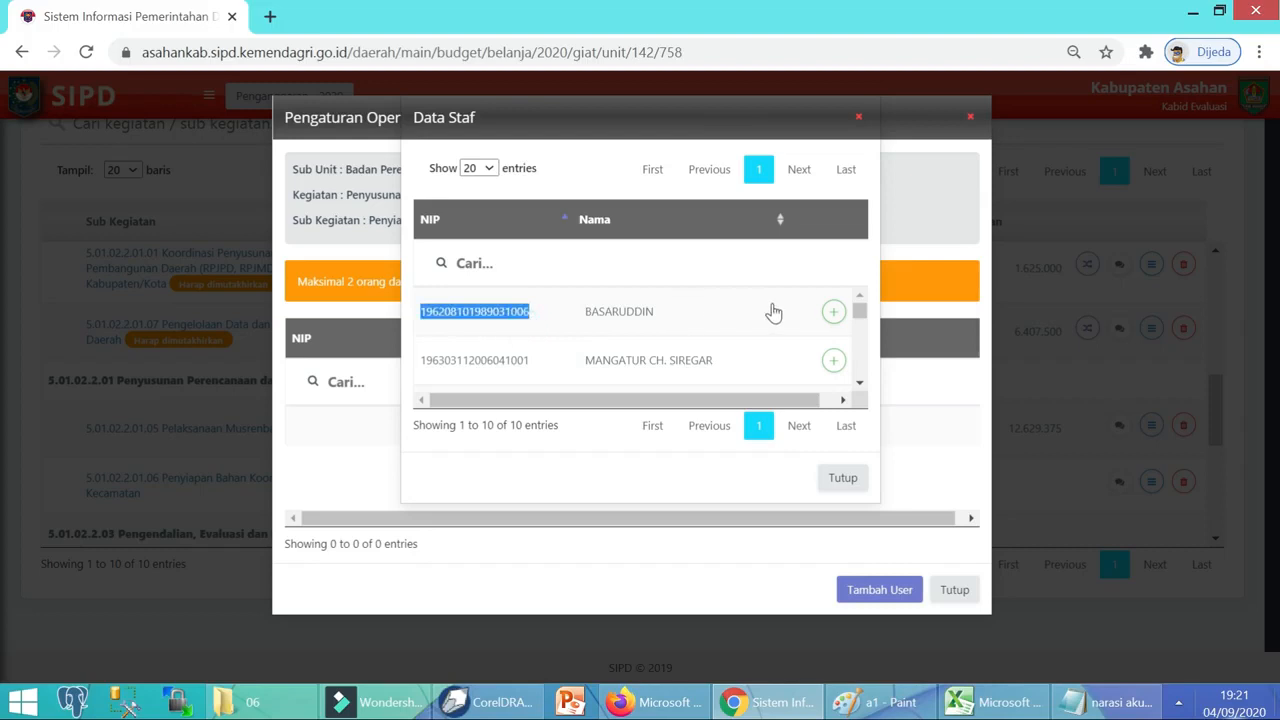
left_click(832, 313)
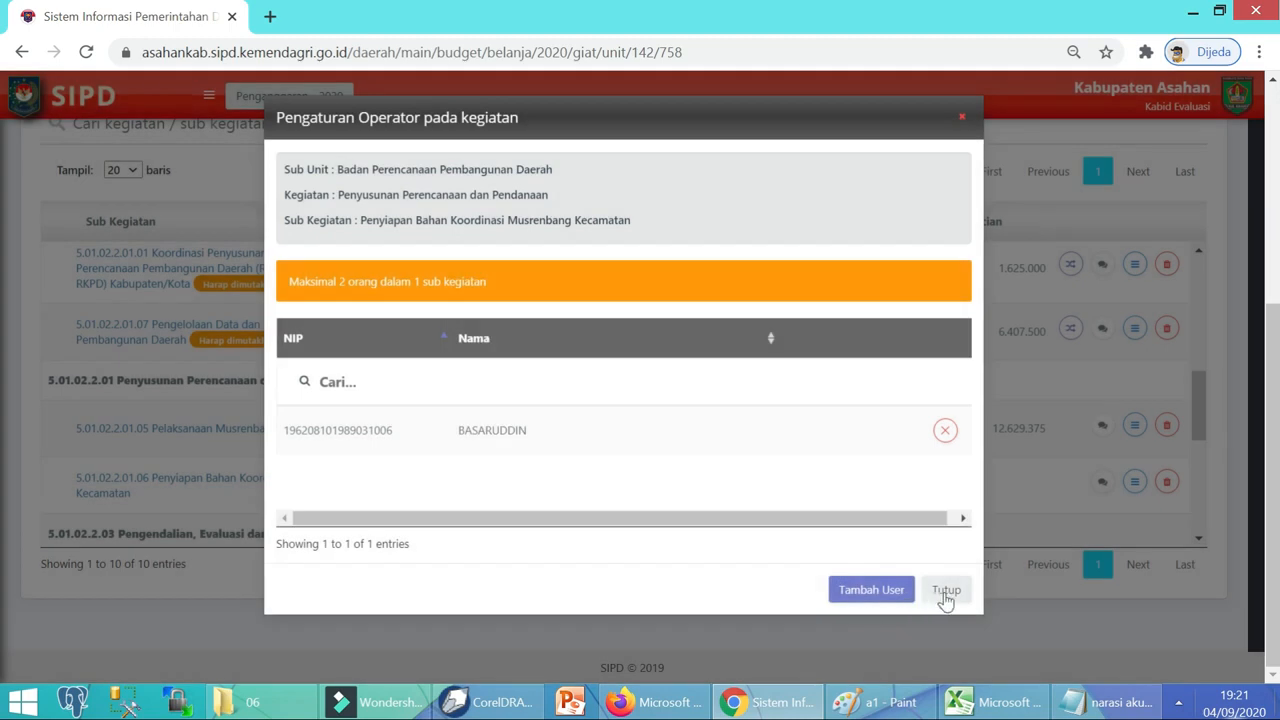
left_click(946, 591)
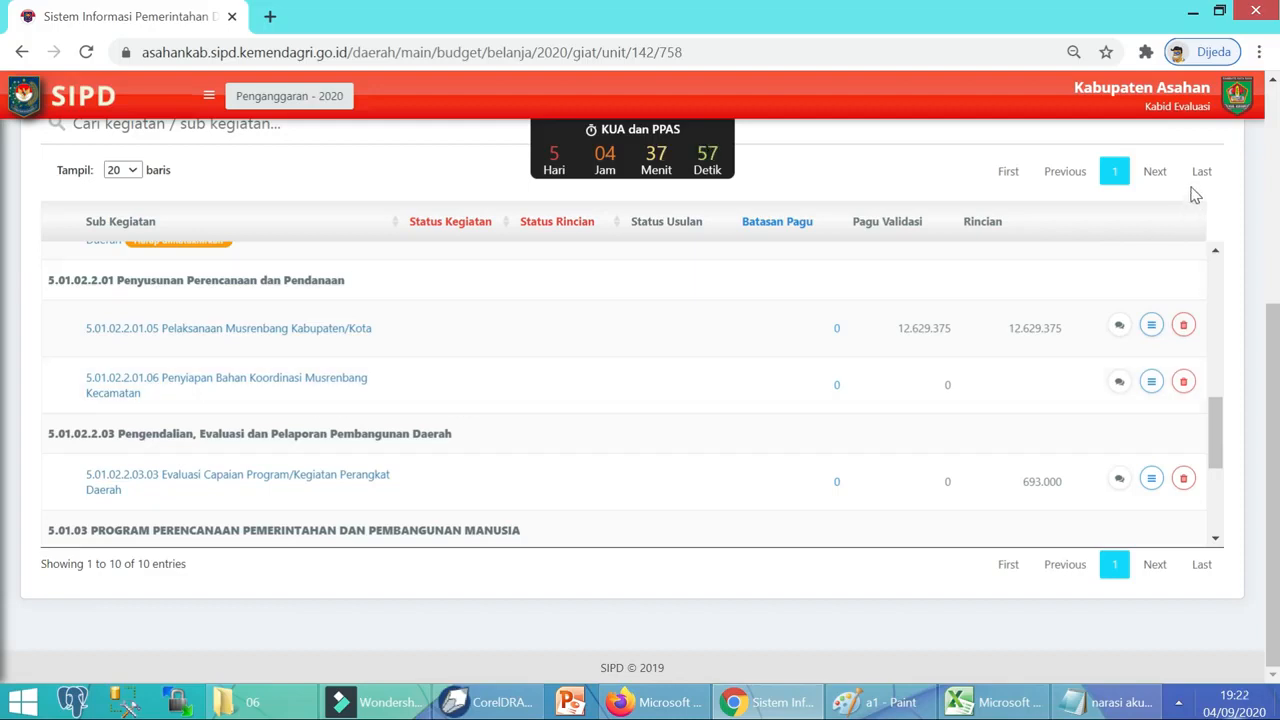
Log out of the Kabid Evaluasi account and return to the Pemerintah Kab. Asahan login page.
left_click(1238, 113)
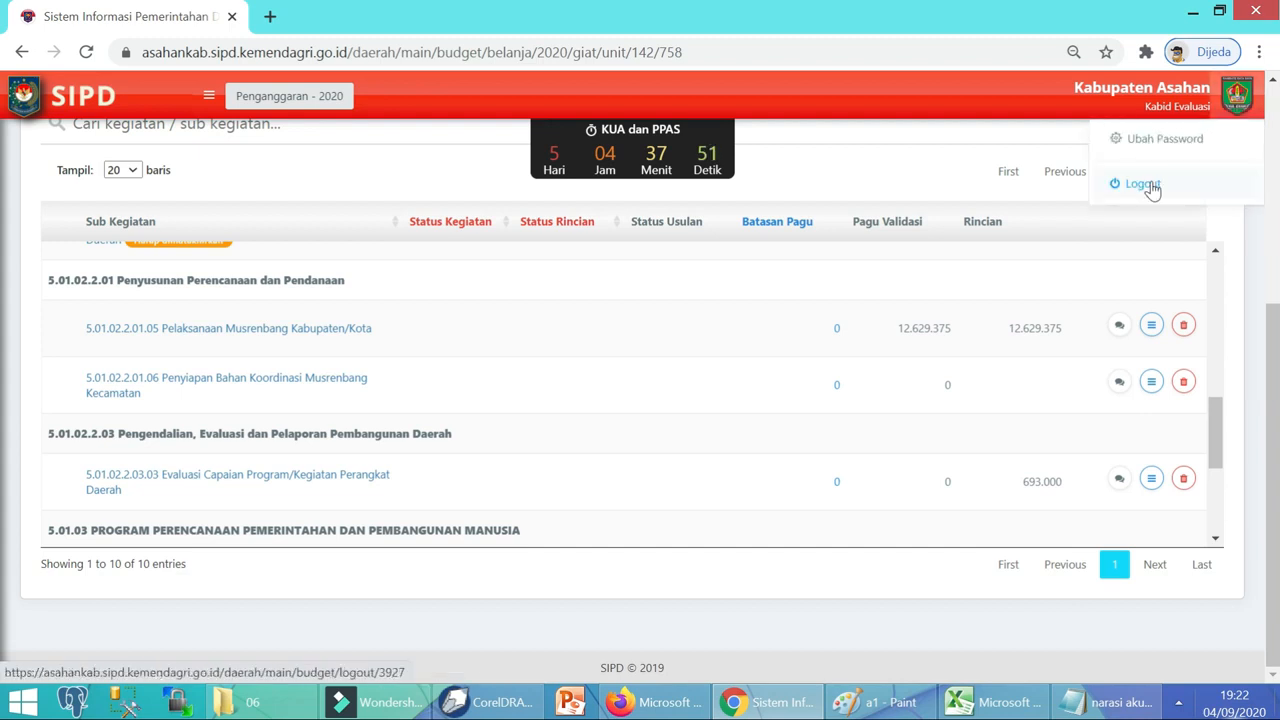
left_click(1150, 183)
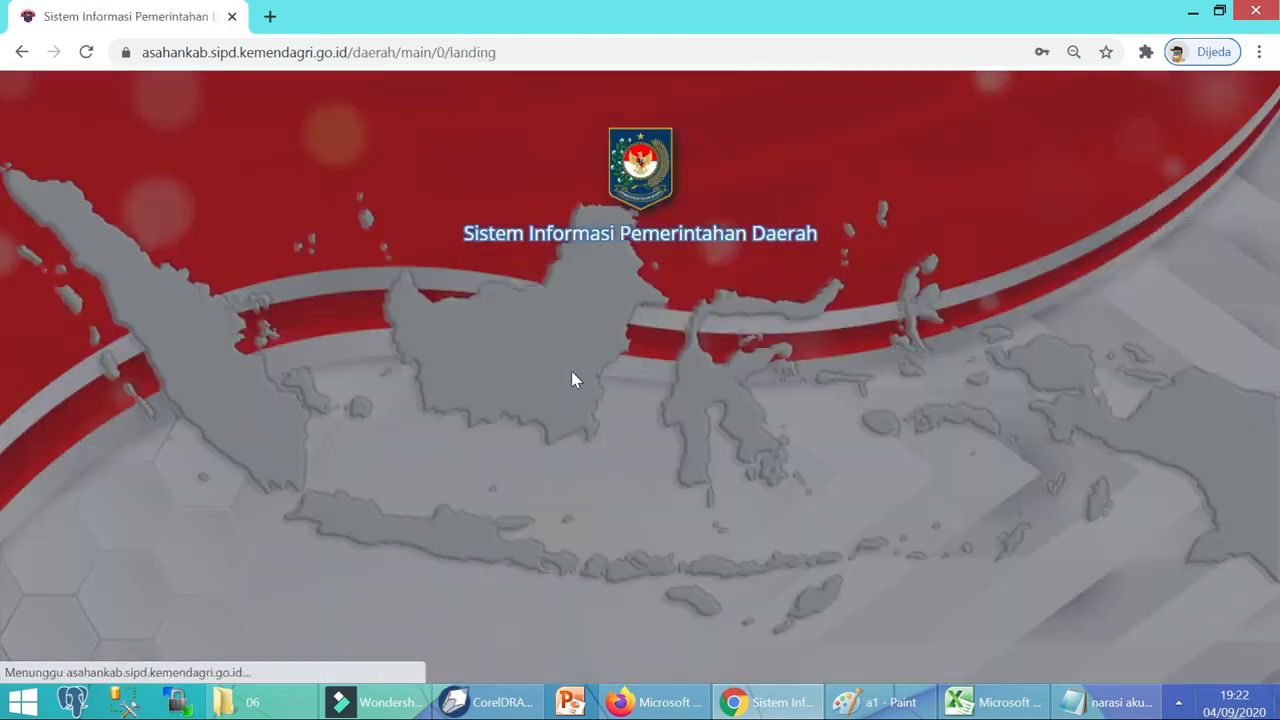
left_click(641, 333)
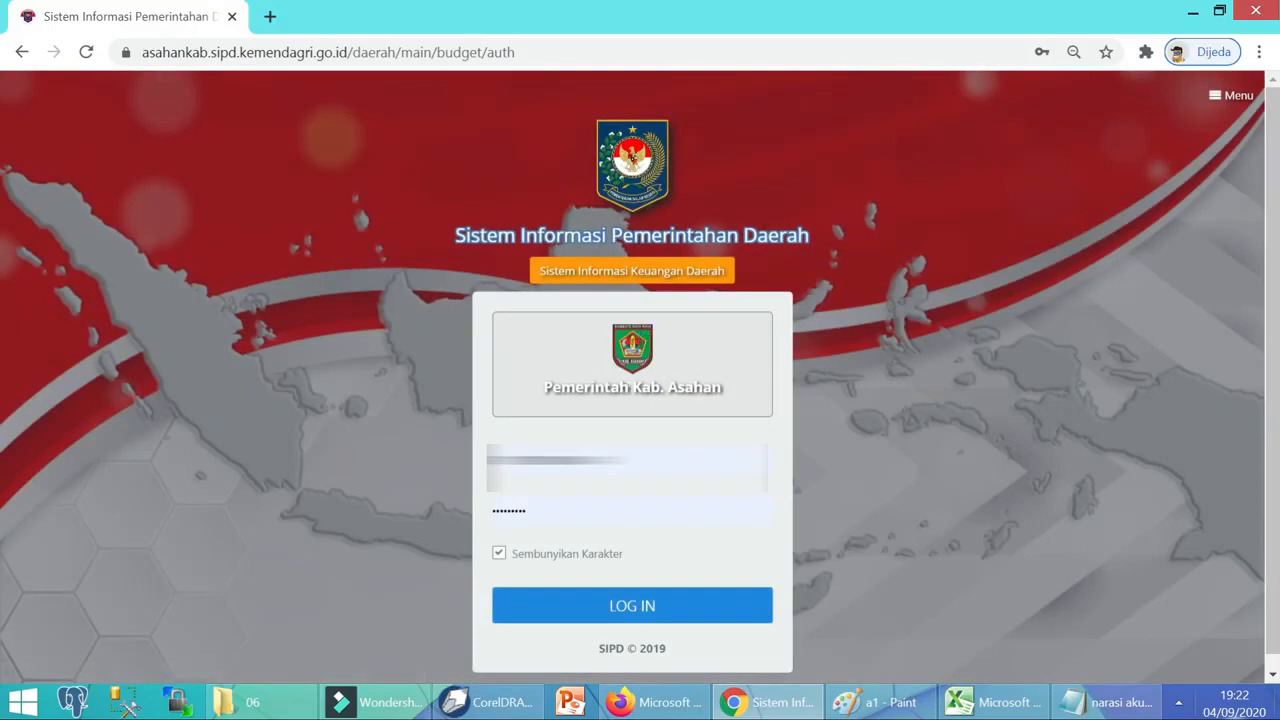
Log in as the assigned operator with the copied NIP as username, and save the login in the browser.
left_click(593, 459)
double_click(576, 459)
right_click(576, 458)
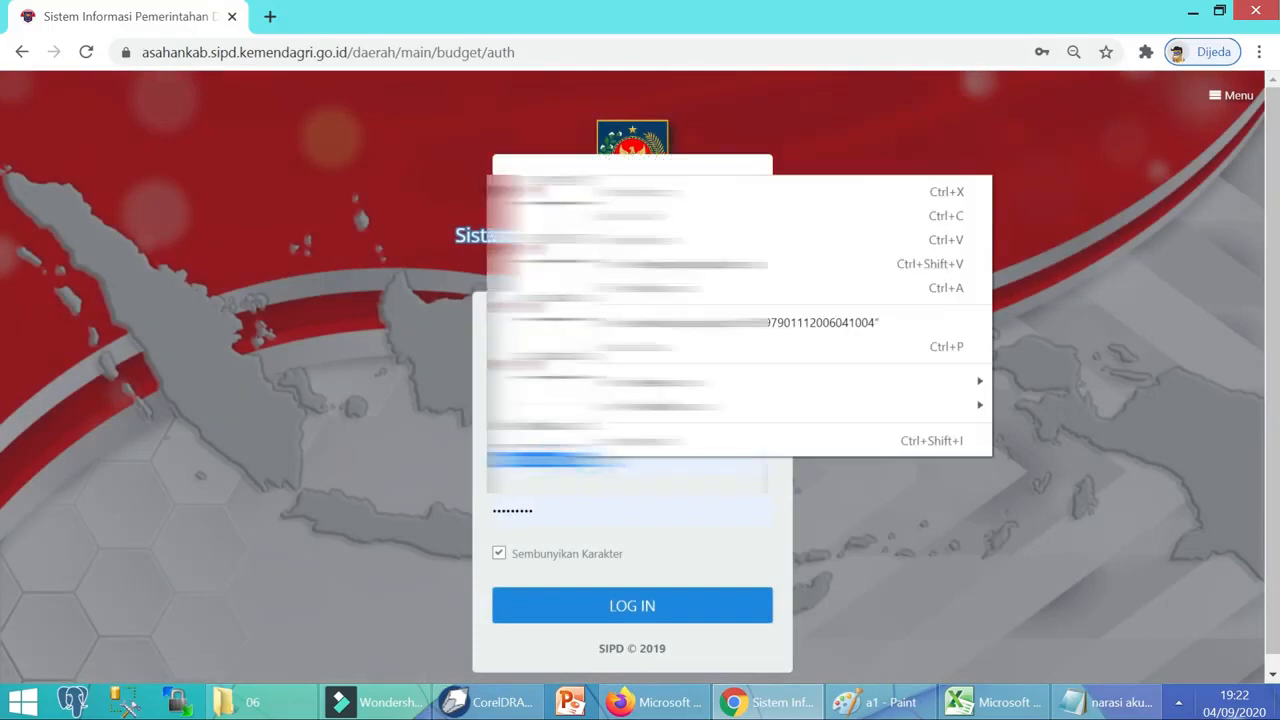
left_click(655, 240)
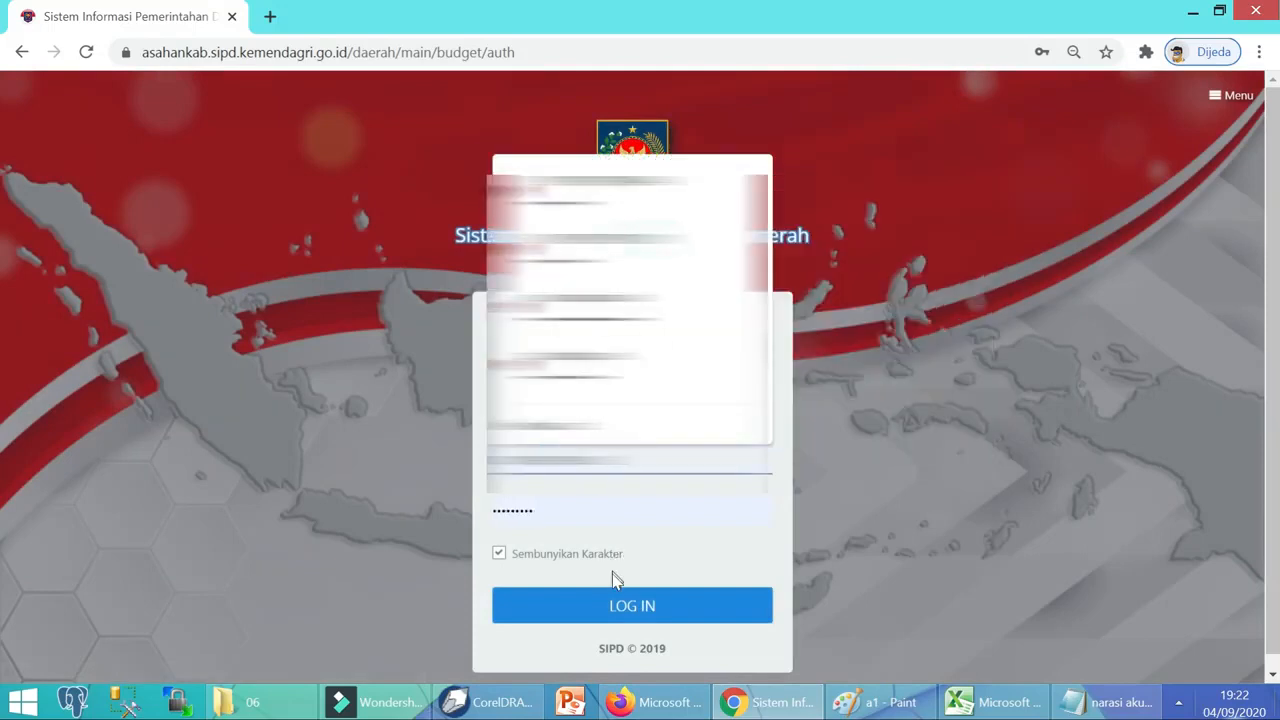
left_click(617, 606)
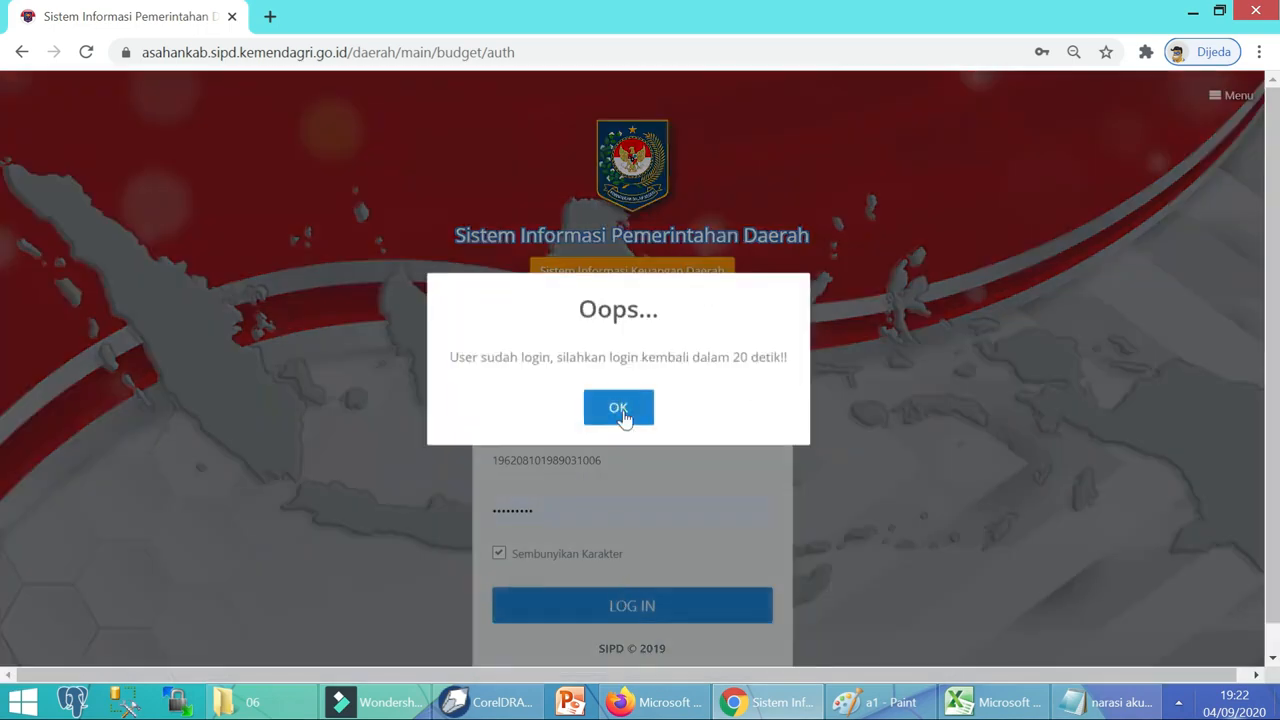
left_click(622, 416)
left_click(619, 470)
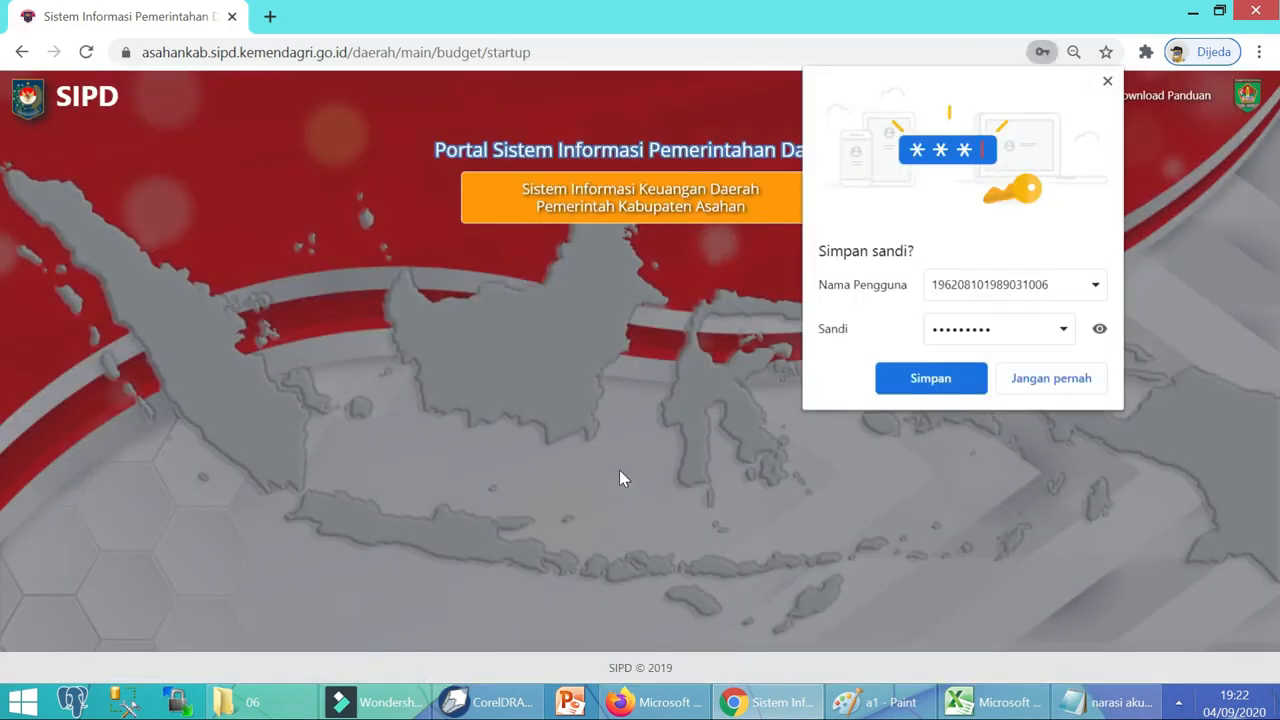
left_click(951, 388)
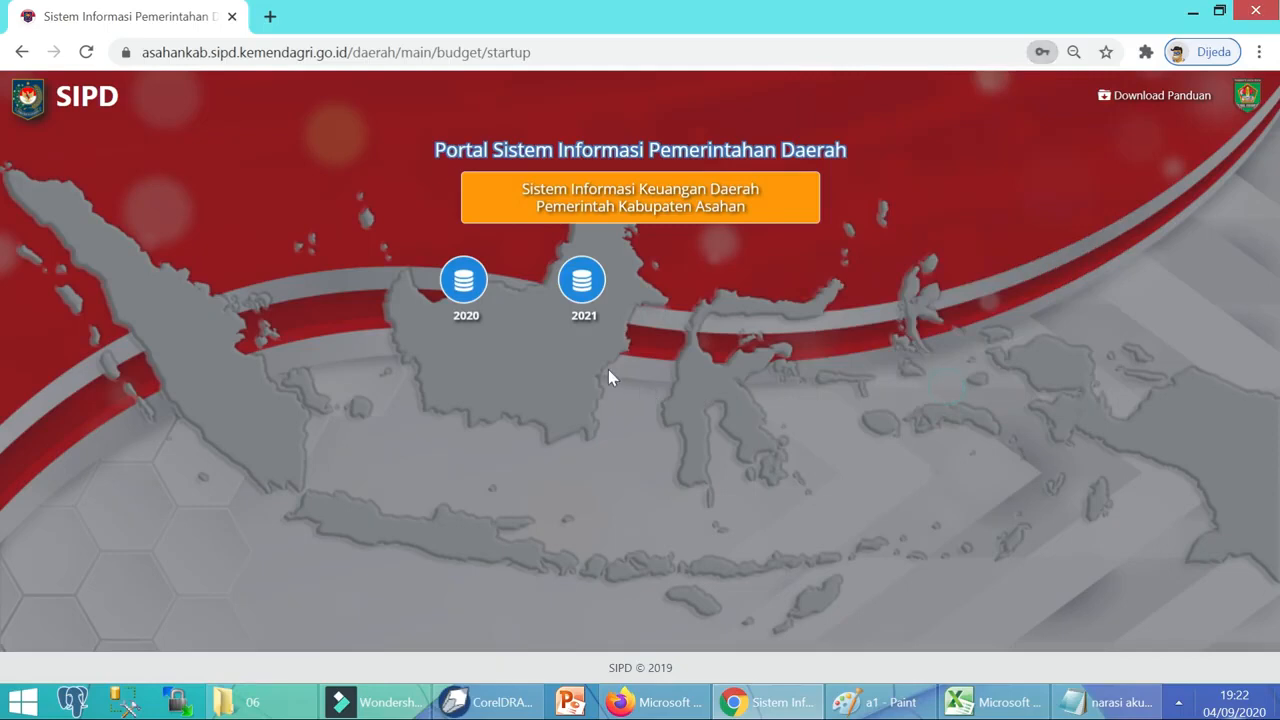
Open the Sub Kegiatan Belanja list of the 2020 budget.
left_click(476, 296)
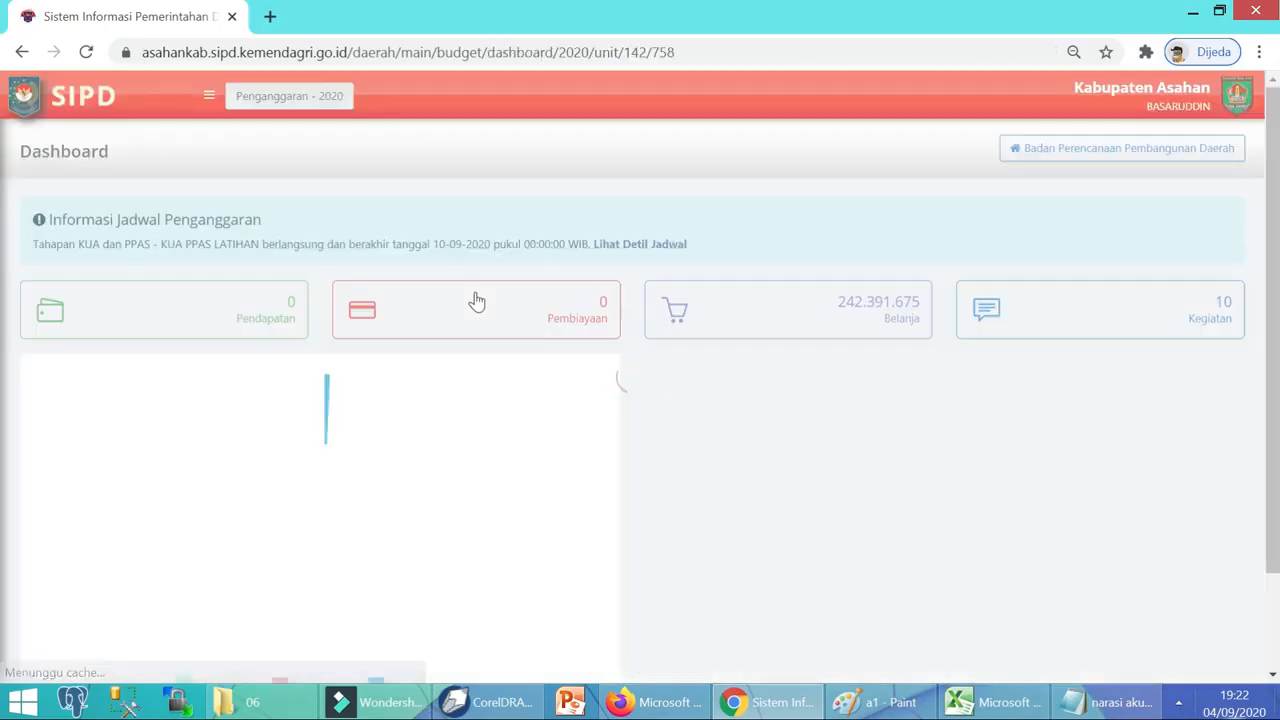
left_click(210, 97)
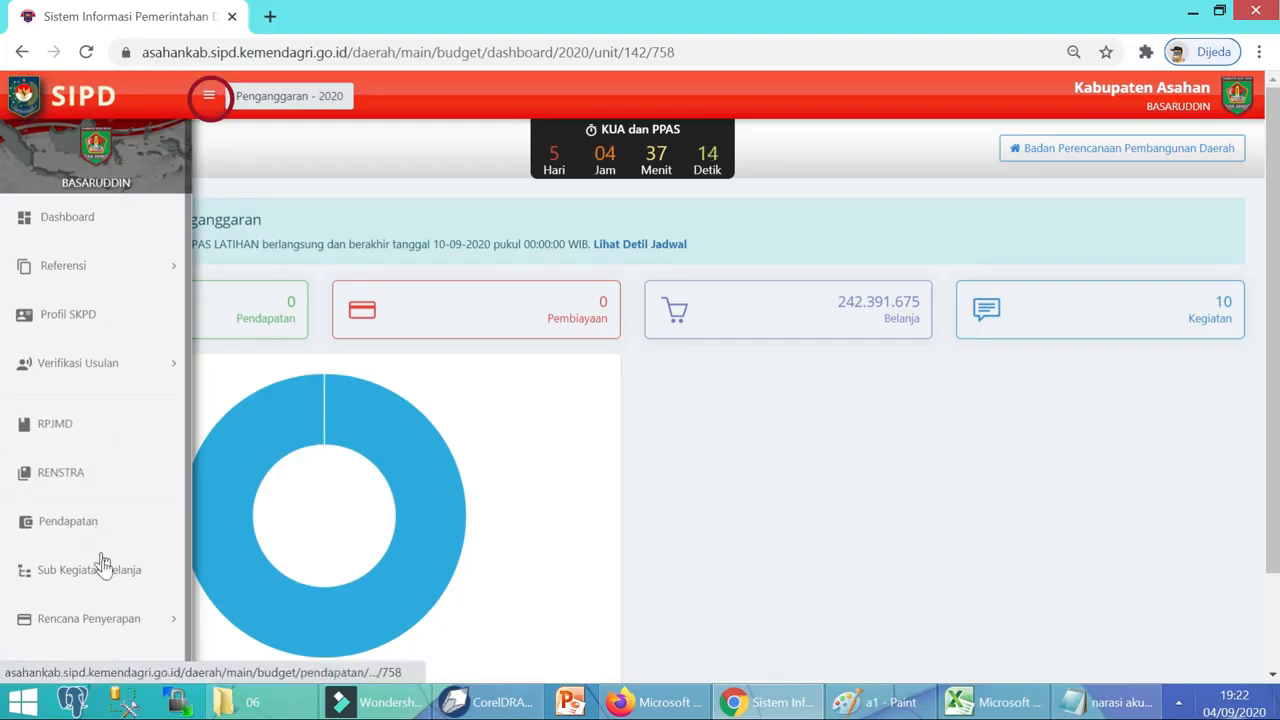
left_click(108, 579)
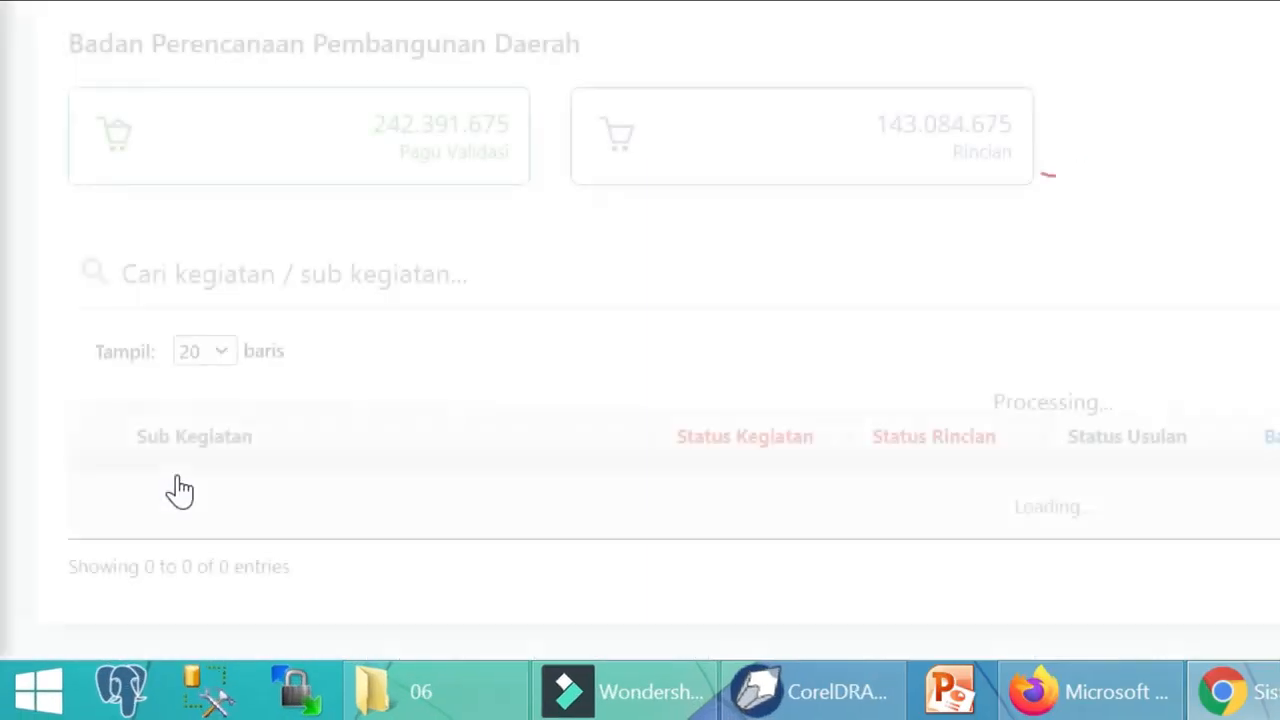
Open the Detil Rincian of sub kegiatan 5.01.02.2.01.06 Penyiapan Bahan Koordinasi Musrenbang Kecamatan.
scroll(630, 472, "down", 1)
scroll(634, 471, "down", 10)
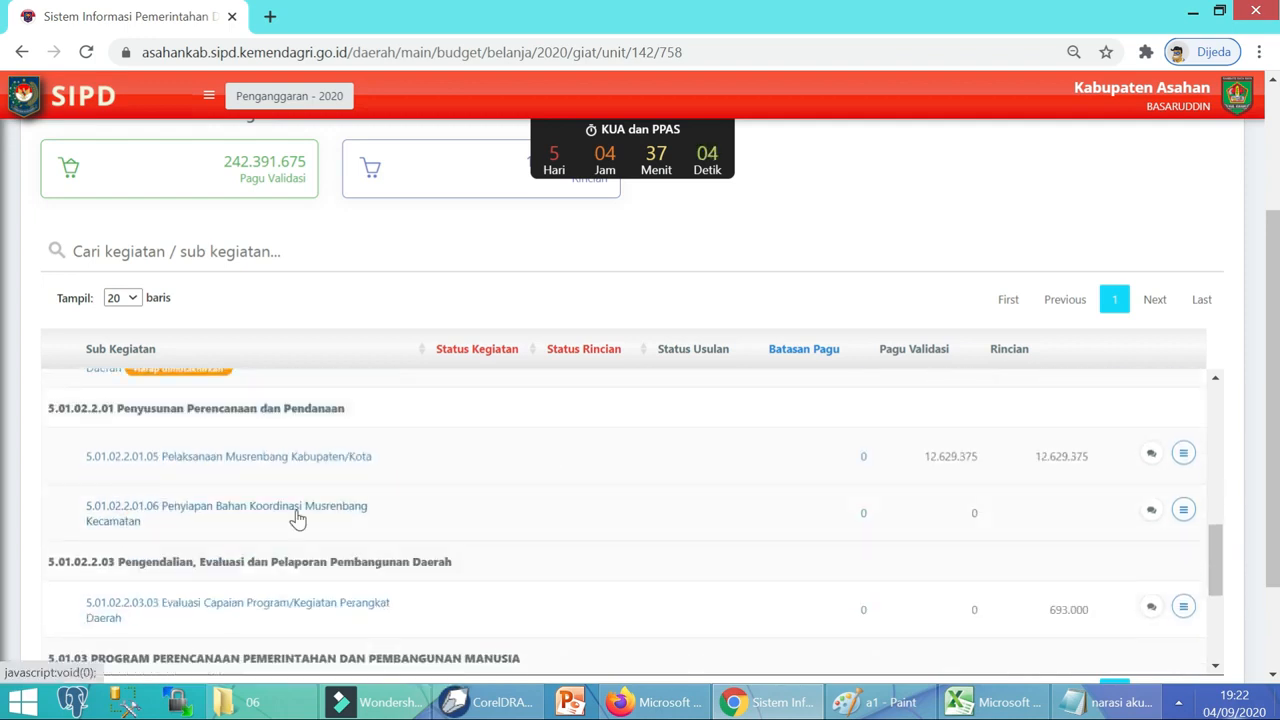
left_click(297, 518)
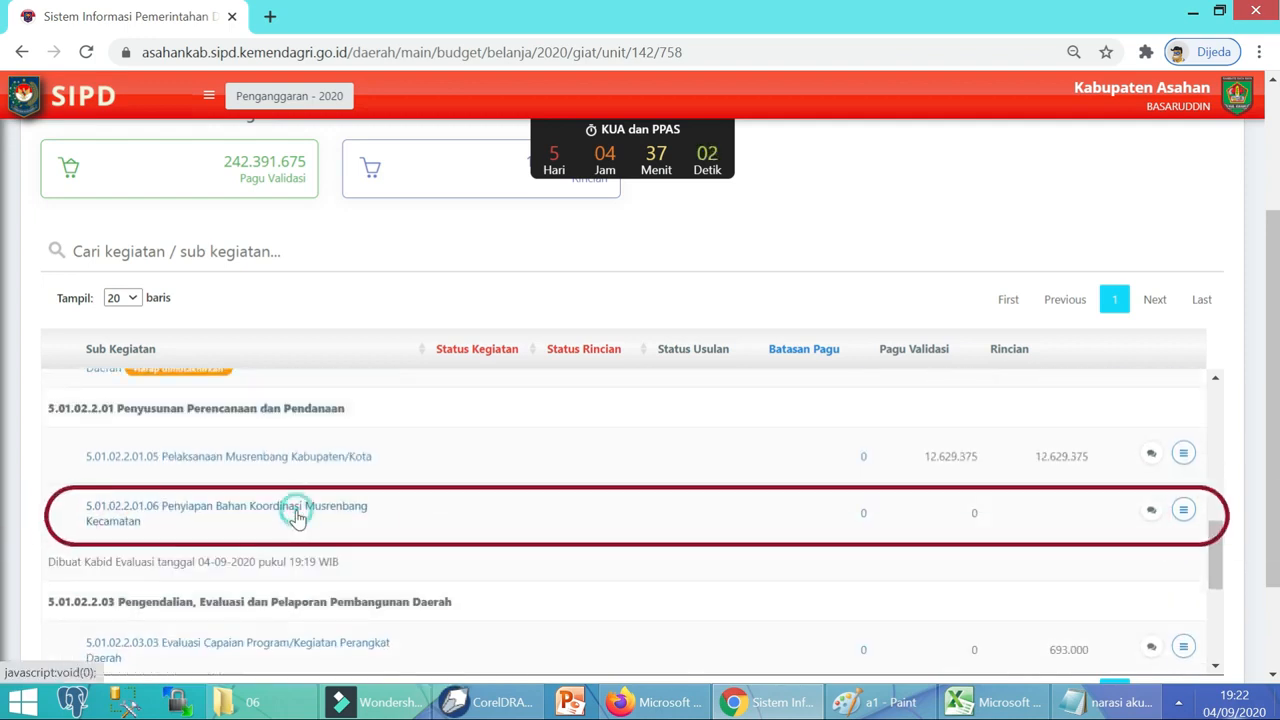
left_click(1183, 512)
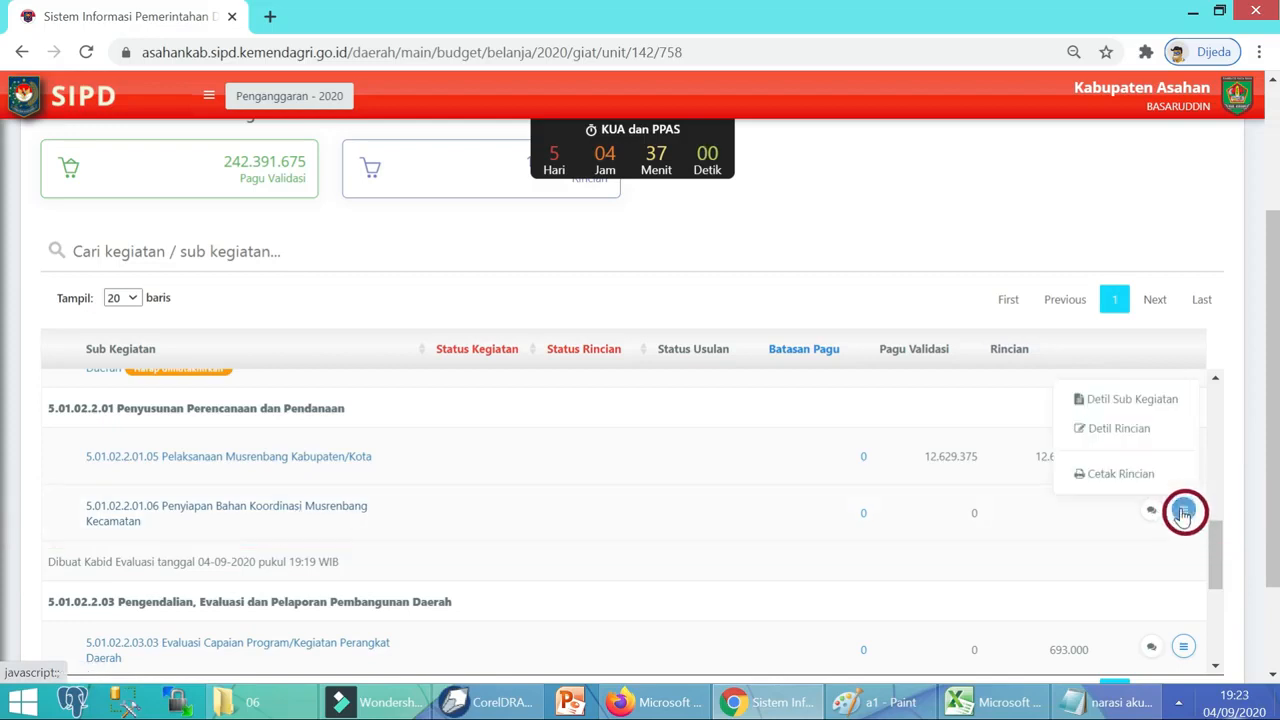
left_click(1128, 430)
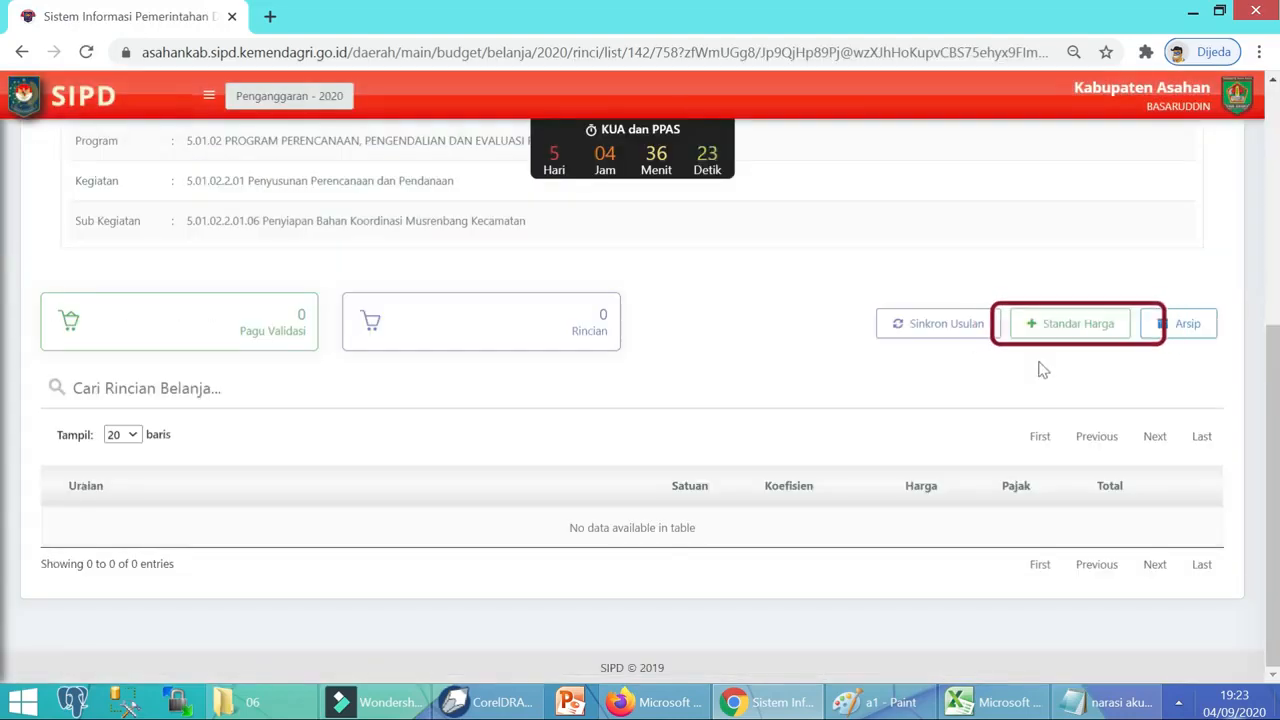
Start a new Standar Harga rincian belanja with Jenis Belanja set to Belanja Barang Jasa dan Modal.
left_click(1067, 330)
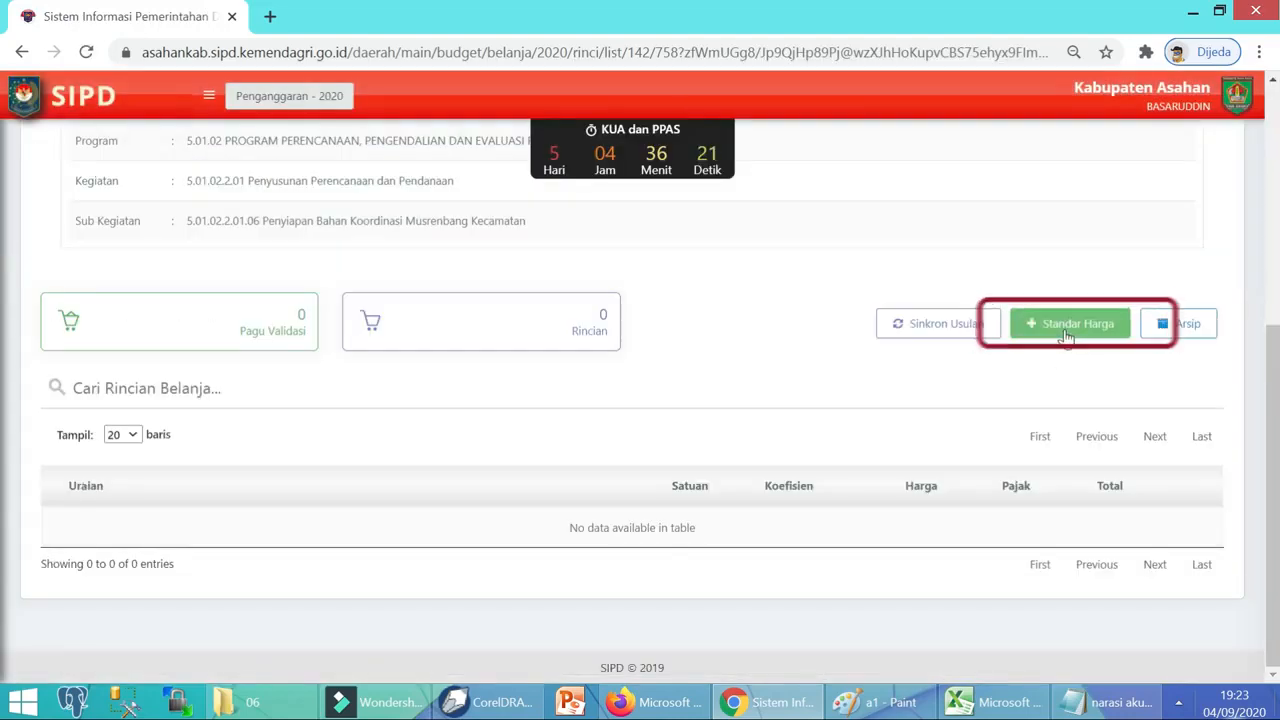
left_click(1036, 183)
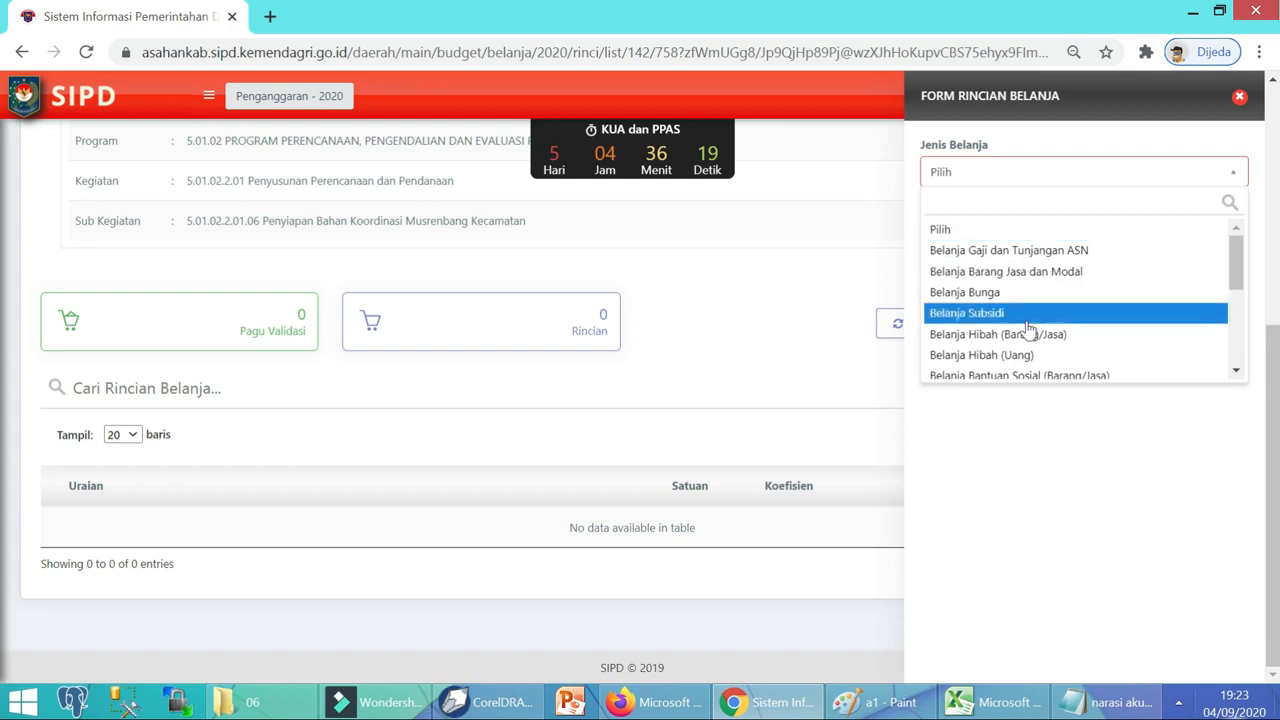
scroll(1024, 278, "down", 2)
scroll(1024, 278, "up", 2)
left_click(1022, 278)
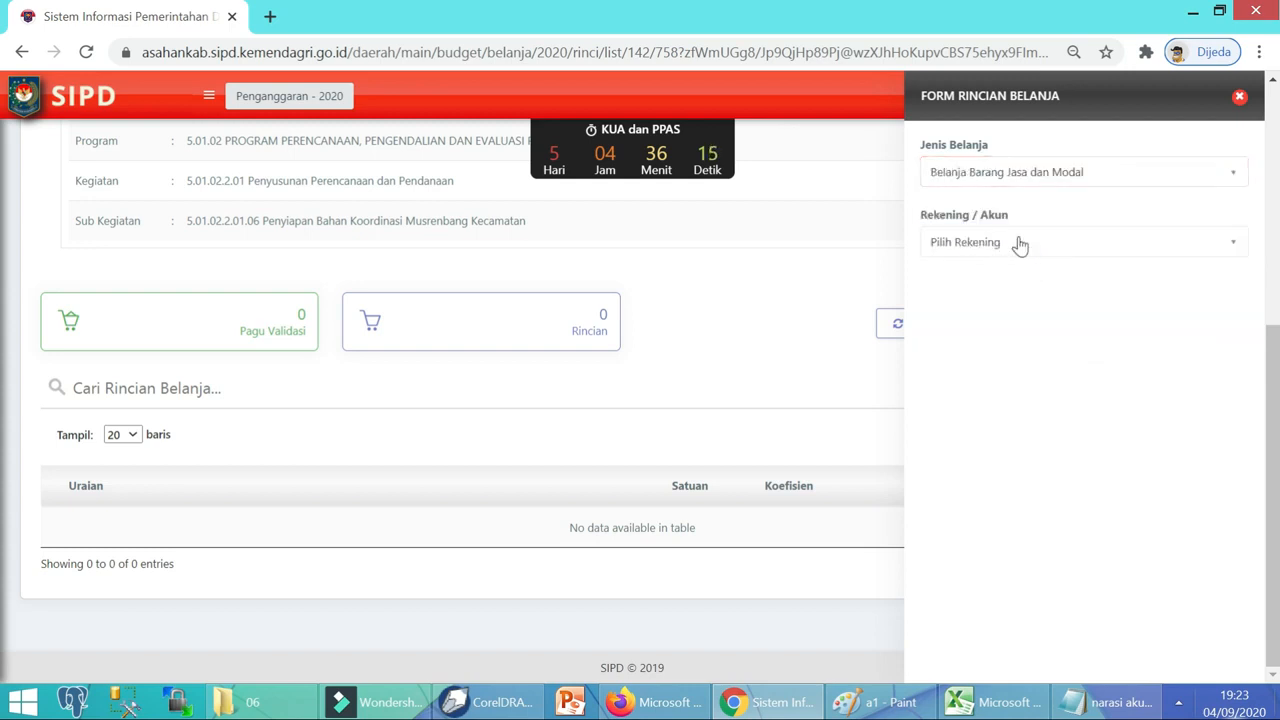
Search the Rekening / Akun for "tuli" and select 5.1.02.01.01.001 Belanja Alat Tulis Kantor.
left_click(1020, 244)
scroll(1066, 370, "down", 3)
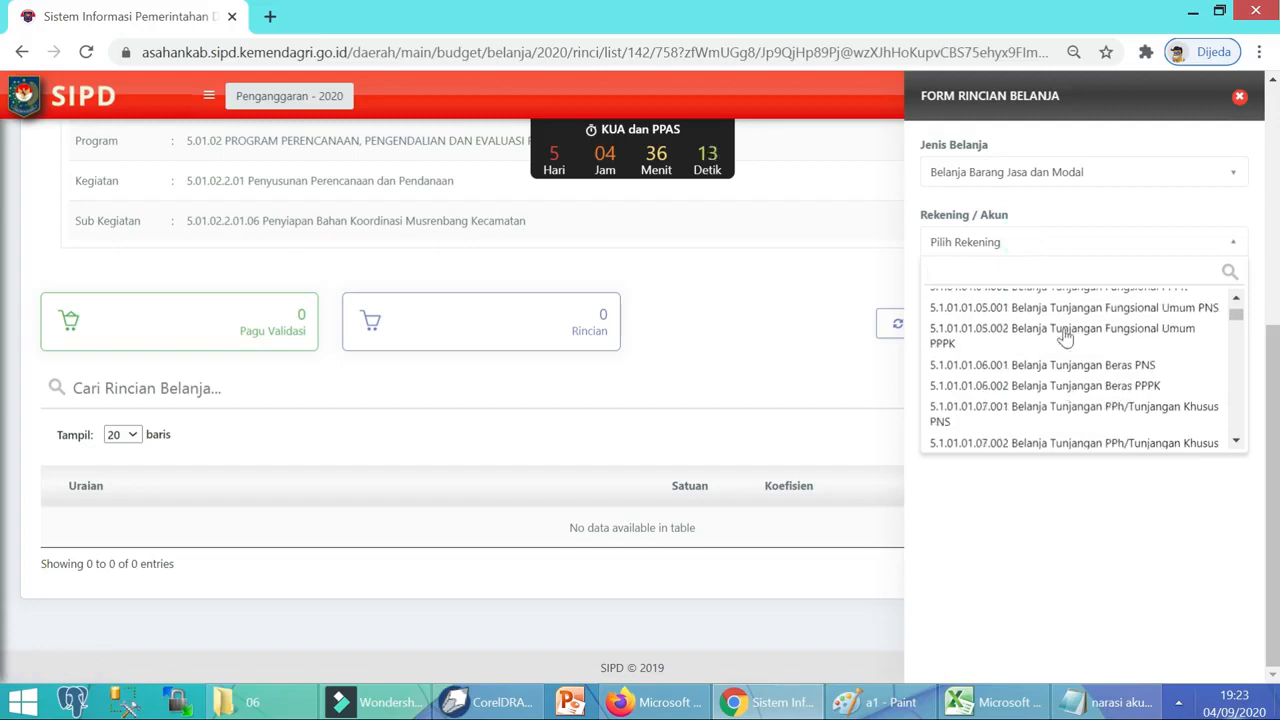
scroll(1072, 385, "down", 3)
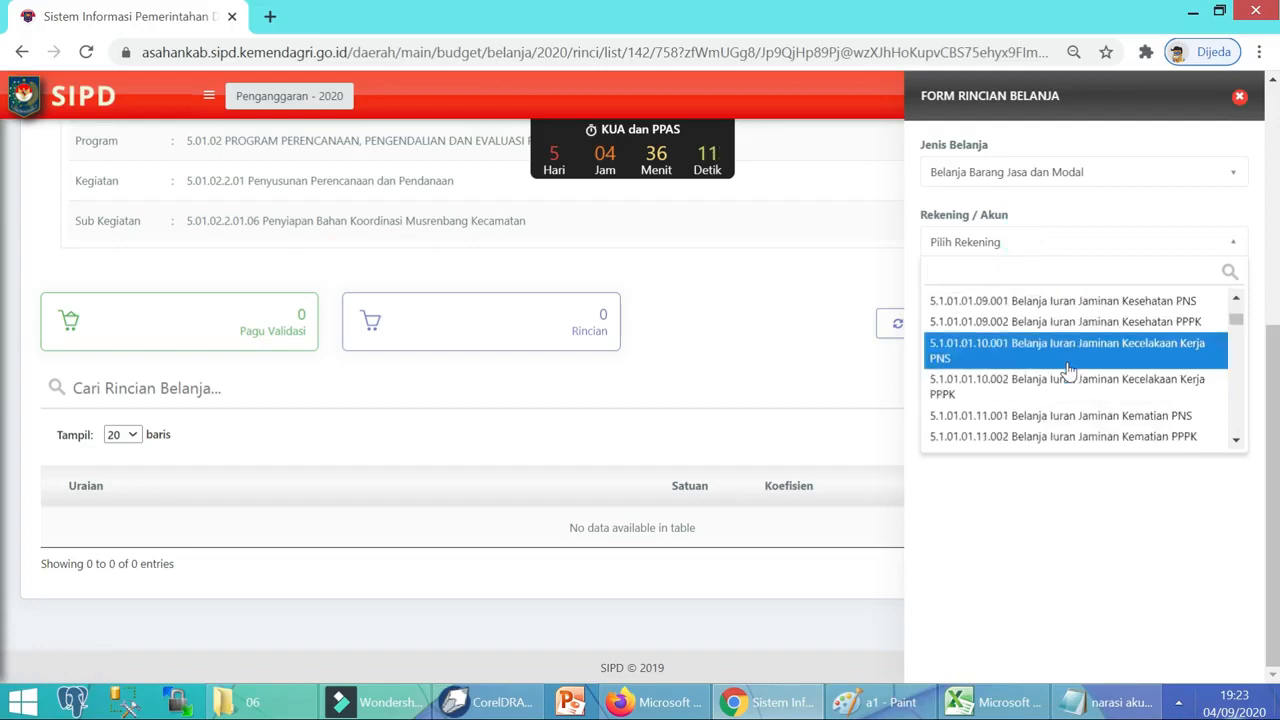
type("tuli")
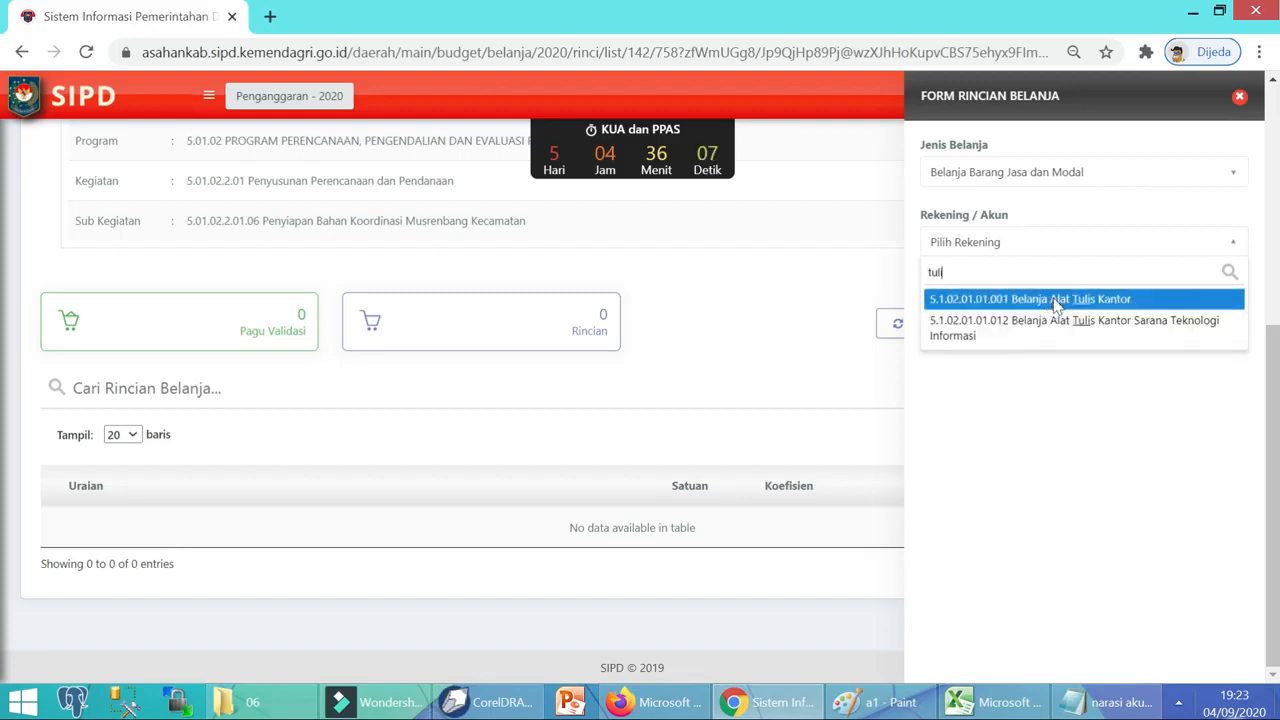
left_click(1057, 302)
Check the Pengelompokan Belanja / Paket Pekerjaan options and set Jenis Standar Harga to SSH.
left_click(1075, 316)
left_click(1110, 308)
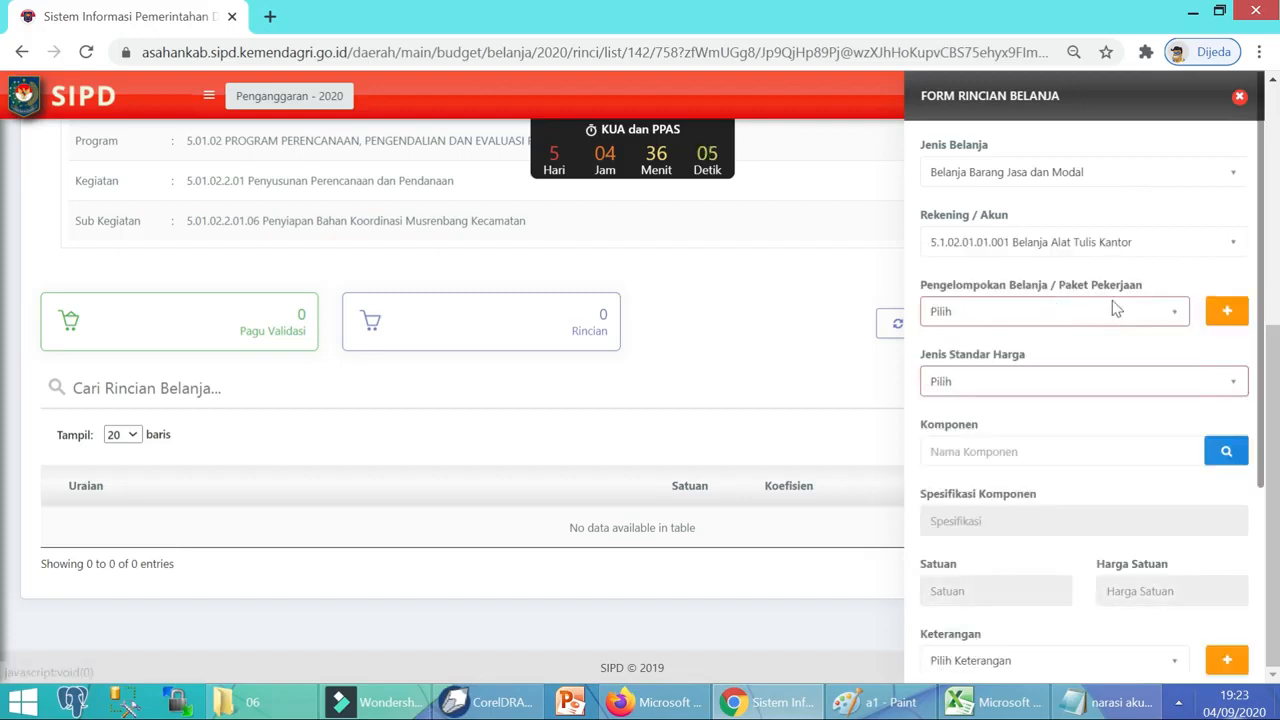
left_click(1175, 314)
left_click(1172, 320)
left_click(1155, 383)
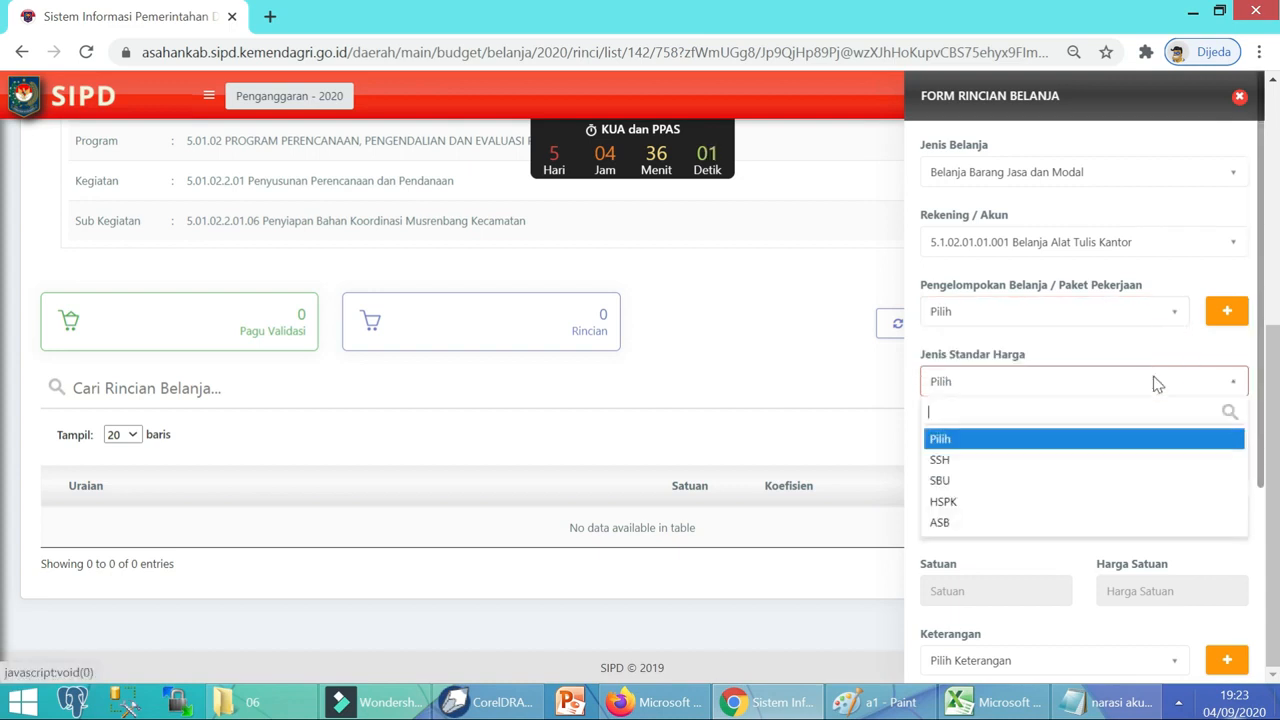
left_click(975, 461)
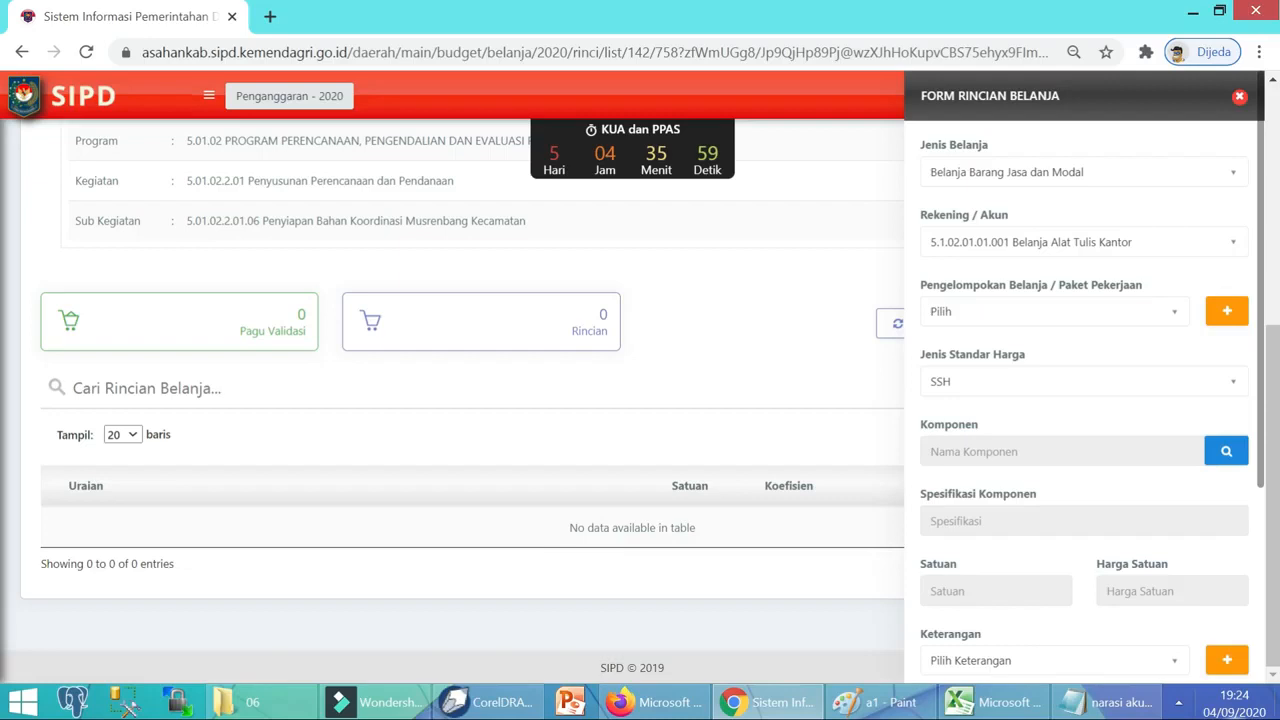
Search the Data Standar Harga components for "kertas".
left_click(1224, 455)
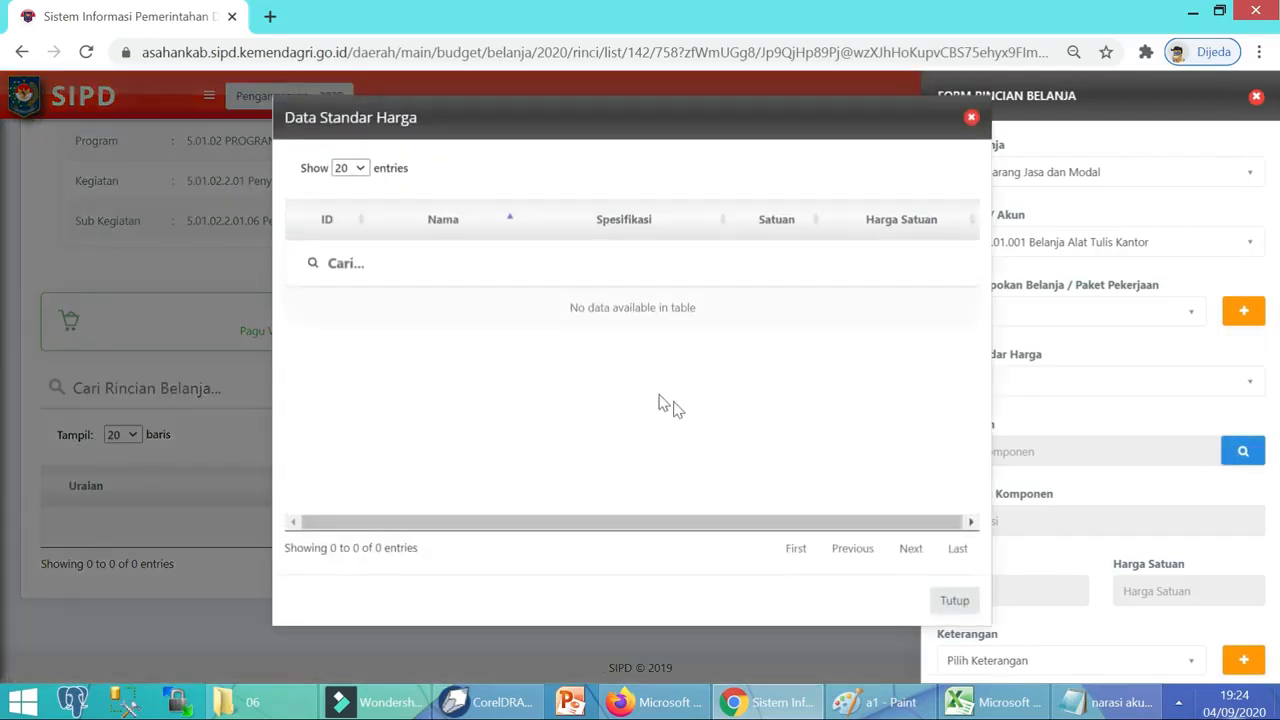
left_click(442, 262)
type("kert")
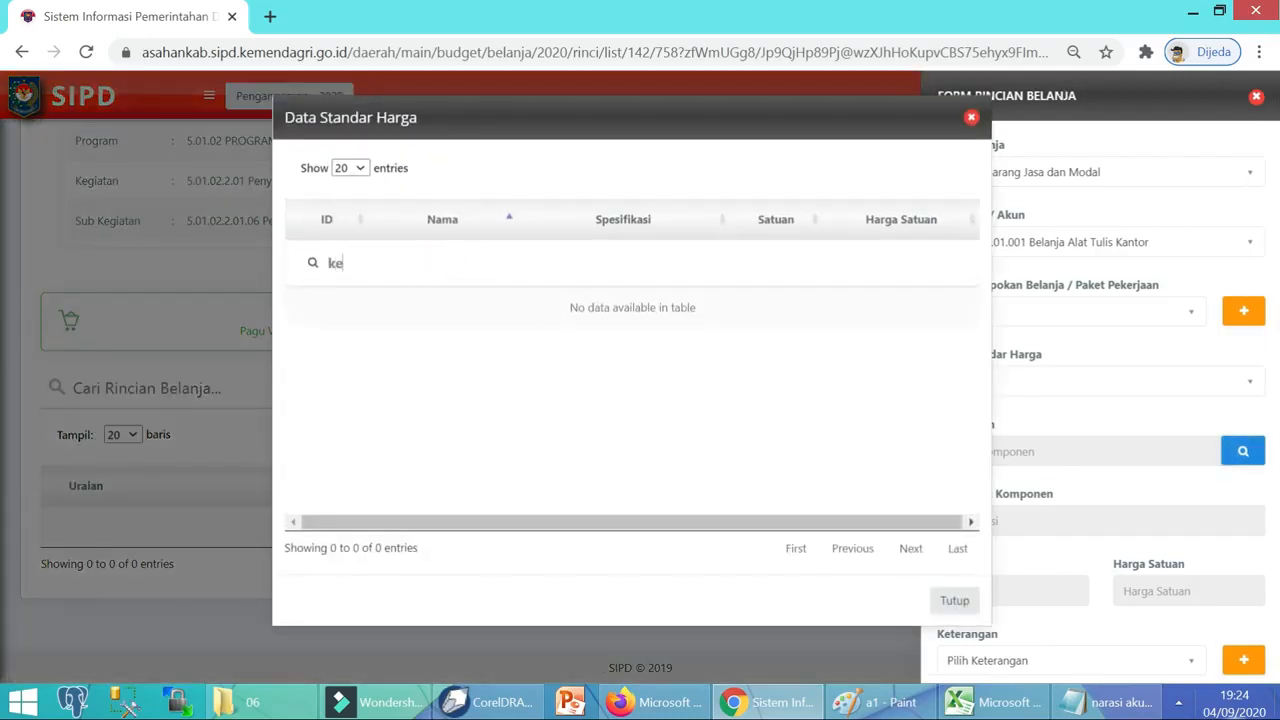
type("as")
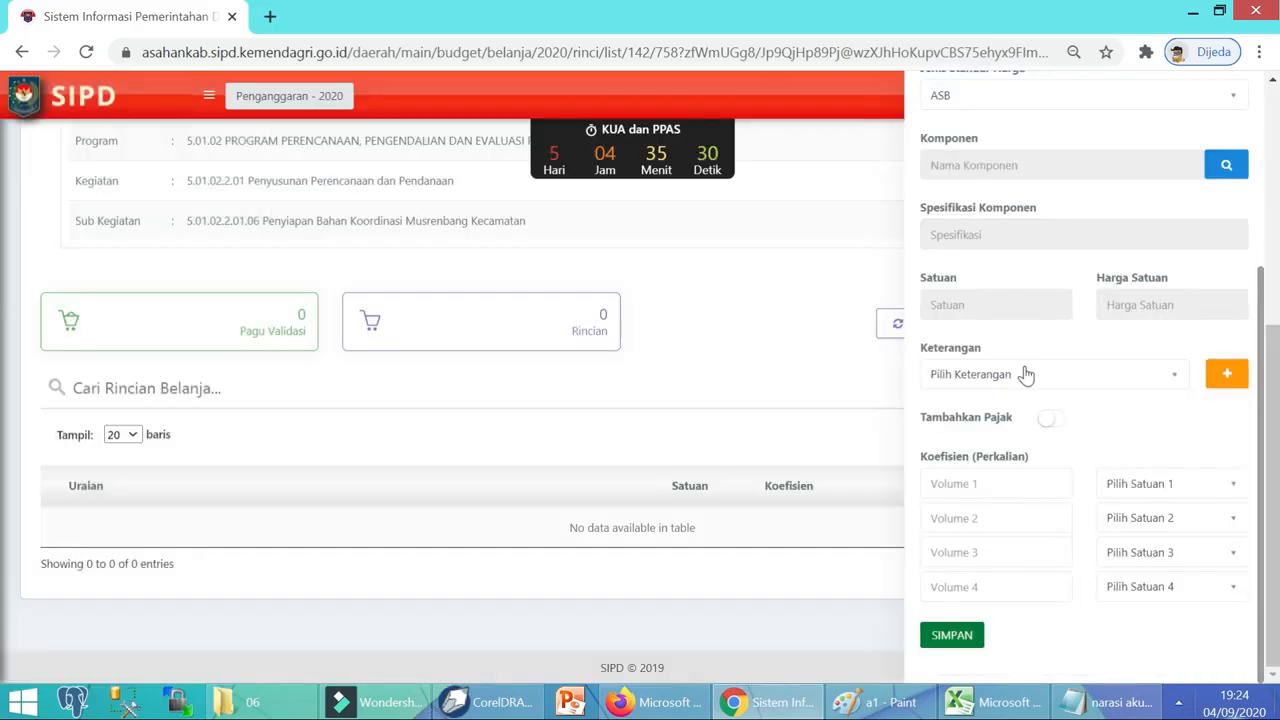
Review the remaining fields of the rincian belanja form, close it without saving, and log out of the operator account.
scroll(1022, 320, "up", 3)
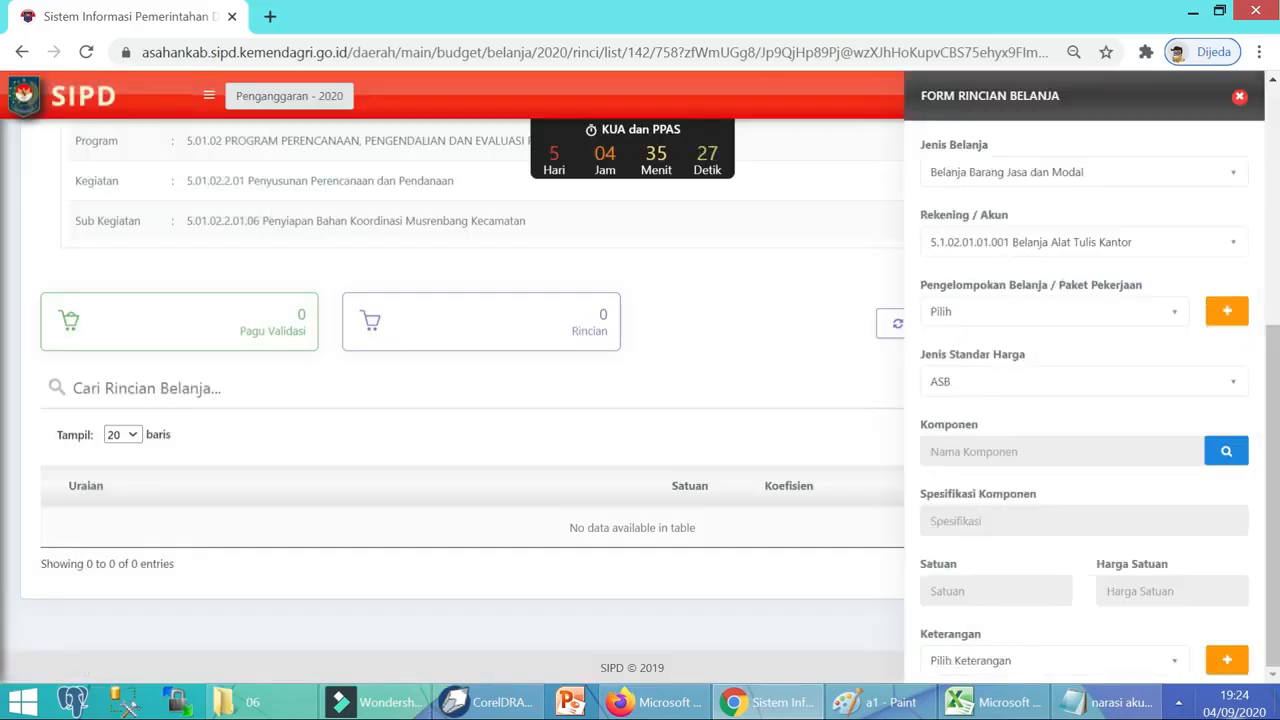
scroll(997, 566, "down", 3)
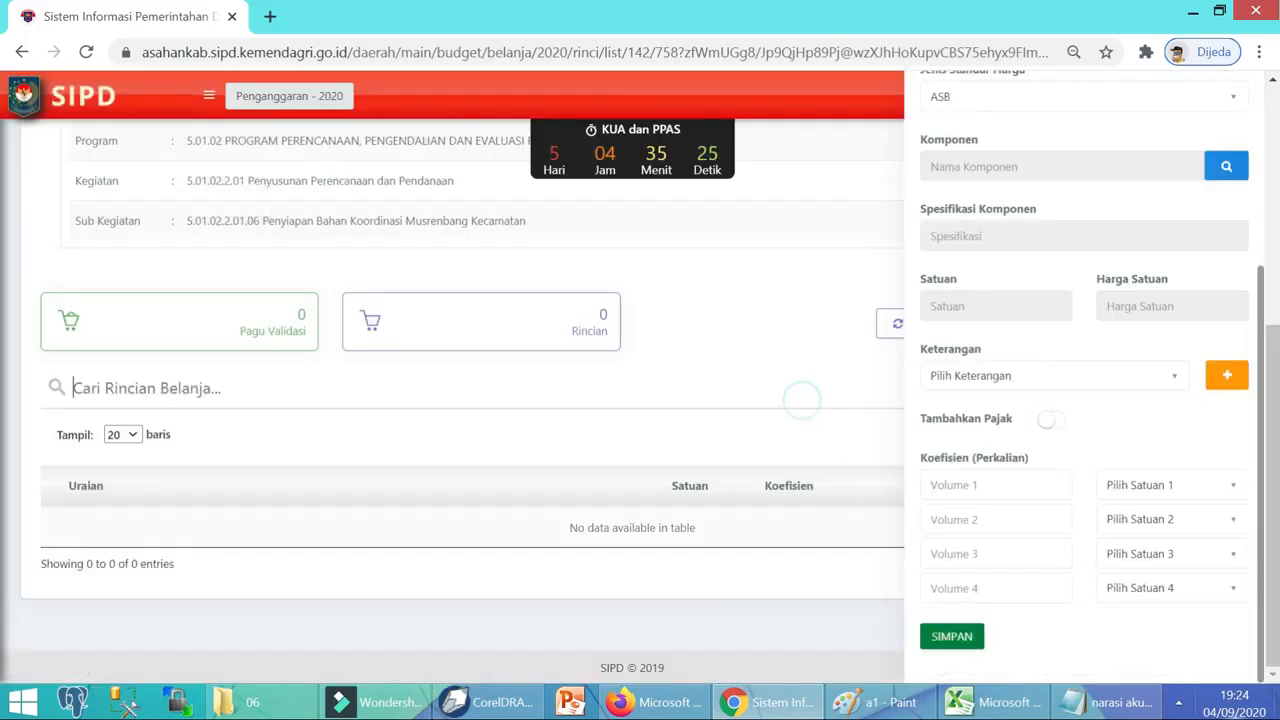
scroll(1186, 198, "up", 3)
left_click(1240, 100)
left_click(1237, 97)
left_click(1174, 193)
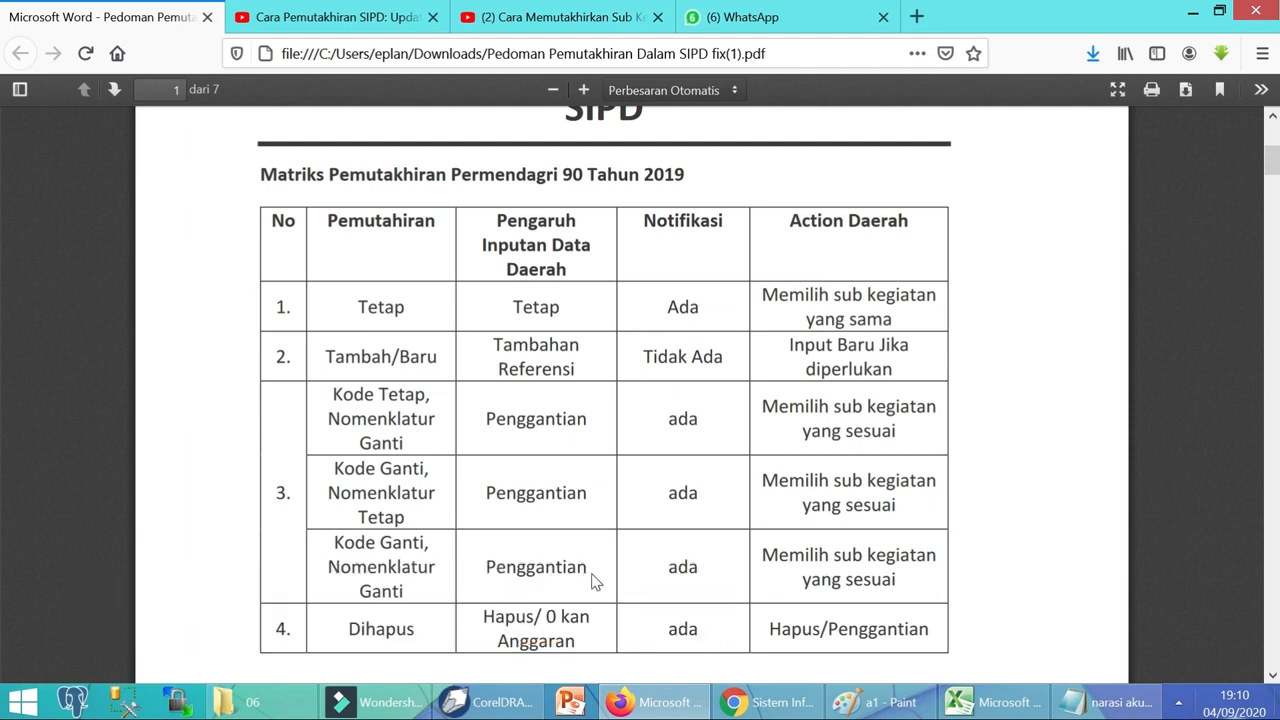
Switch to SIPD in Chrome and update sub kegiatan 5.01.02.2.01.03 to 5.01.02.2.01.05 Pelaksanaan Musrenbang Kabupaten/Kota, searching for "musrenbang".
left_click(787, 692)
scroll(359, 376, "down", 6)
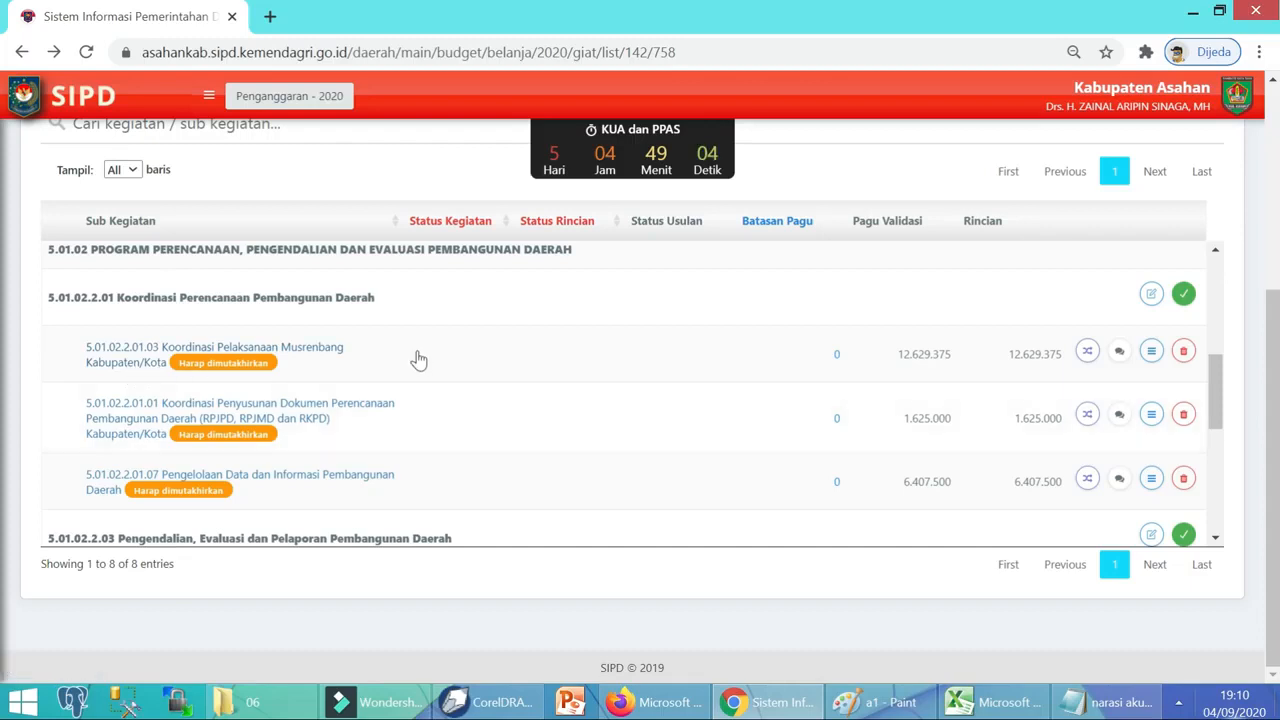
left_click(1086, 353)
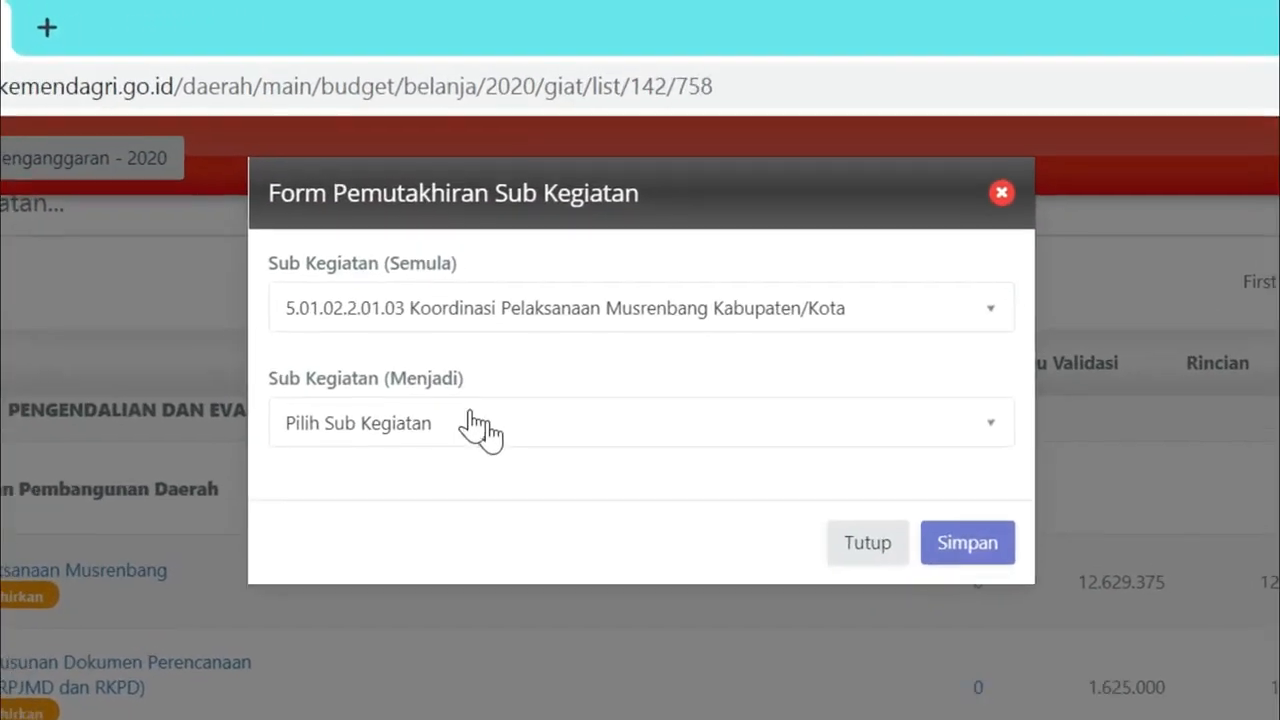
left_click(478, 356)
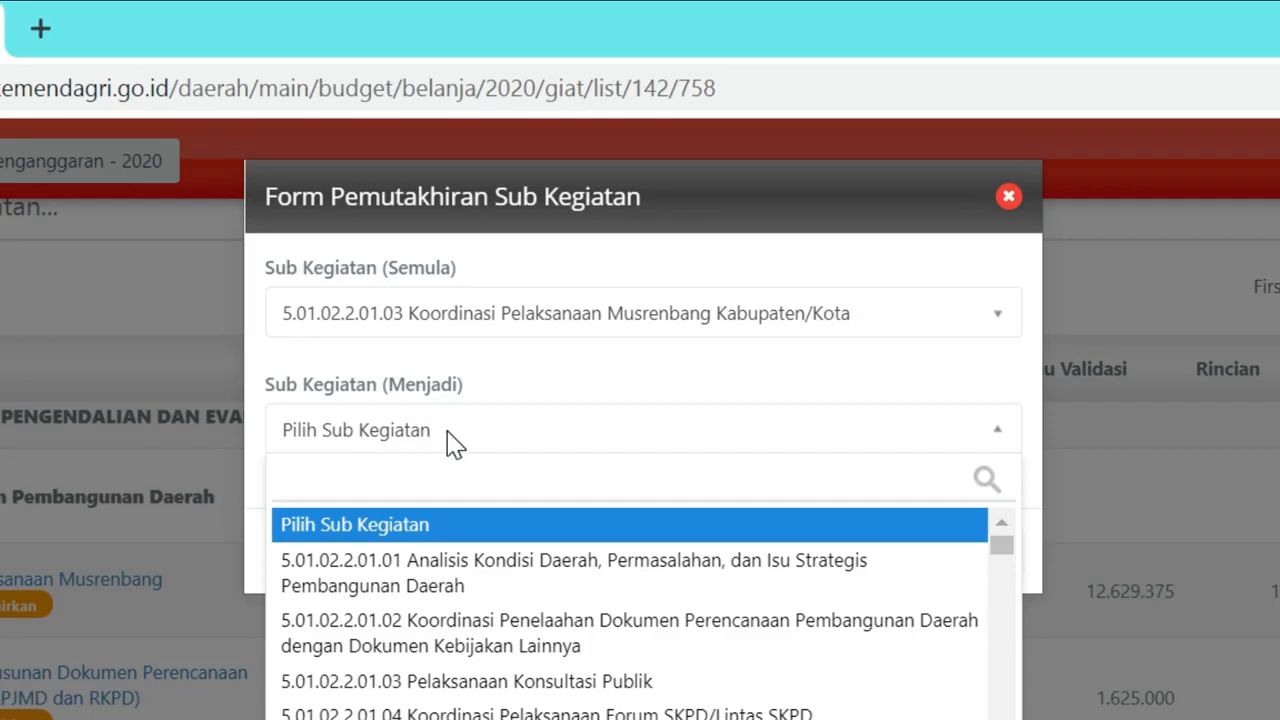
type("musrenbang")
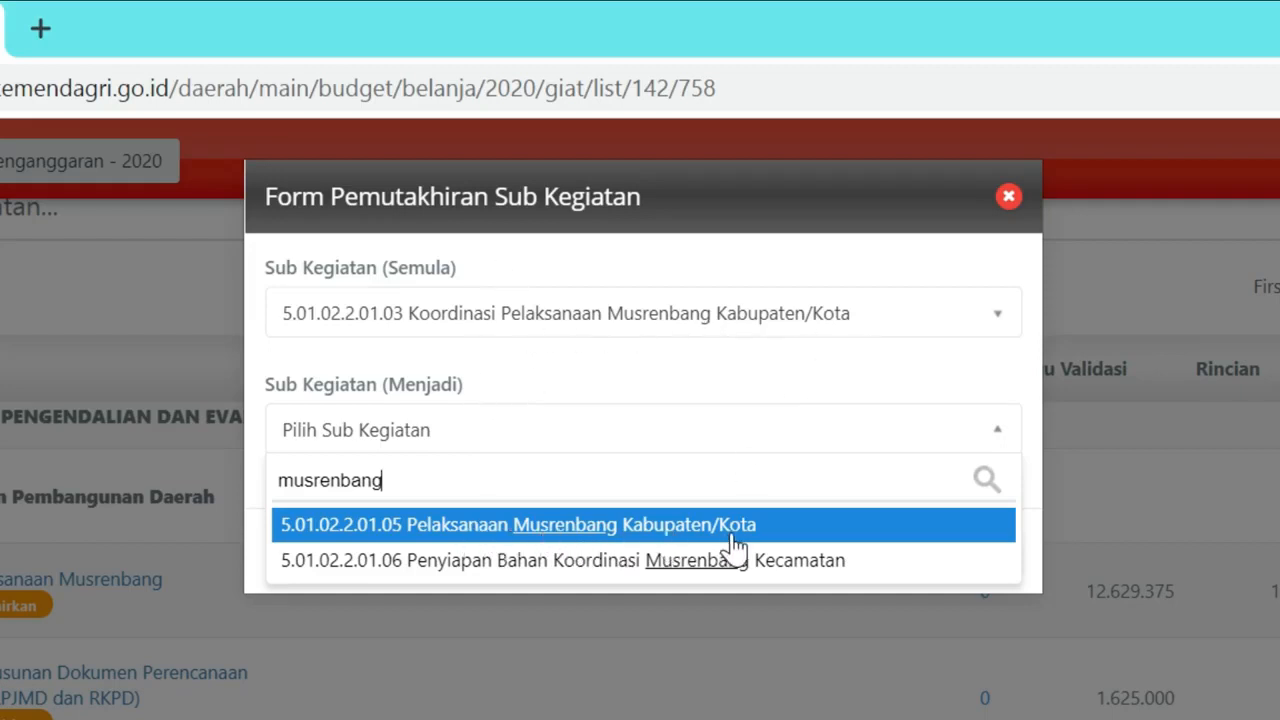
left_click(443, 540)
left_click(961, 558)
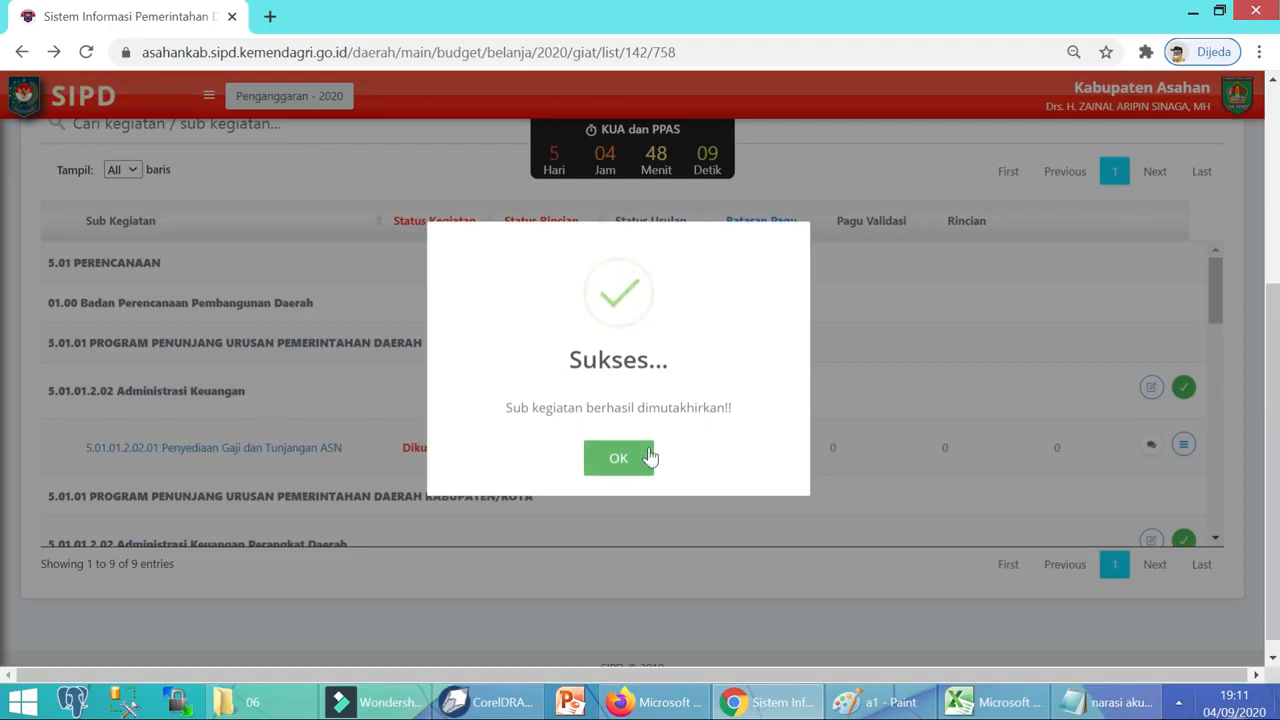
left_click(625, 466)
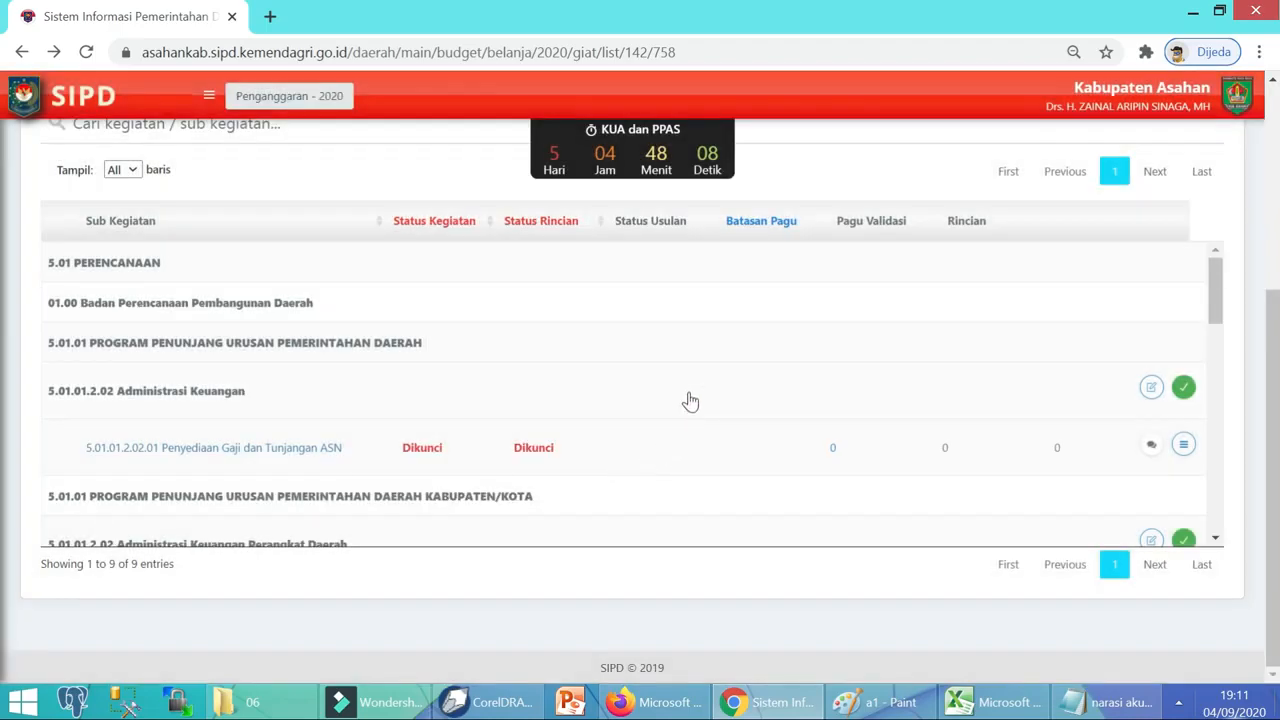
Check the Musrenbang entries in the sub kegiatan list and read the Kondisi Ketiga section of the pedoman PDF.
scroll(600, 424, "down", 3)
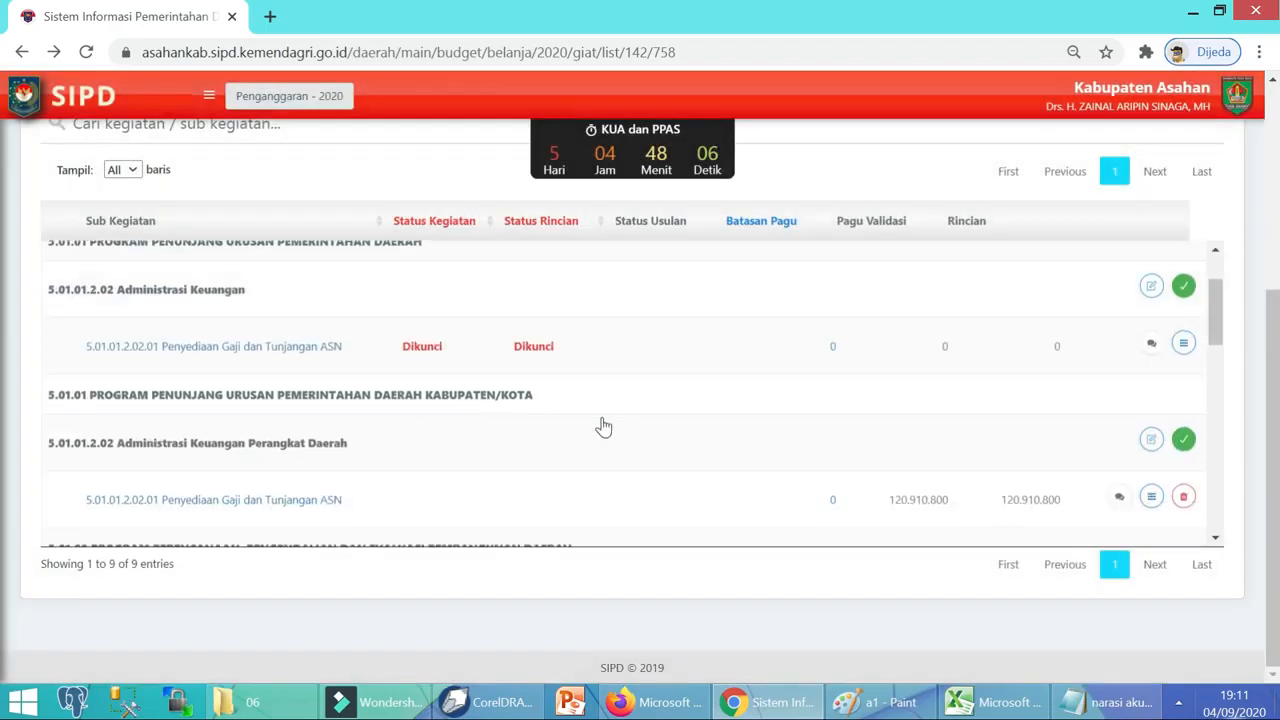
scroll(603, 427, "down", 3)
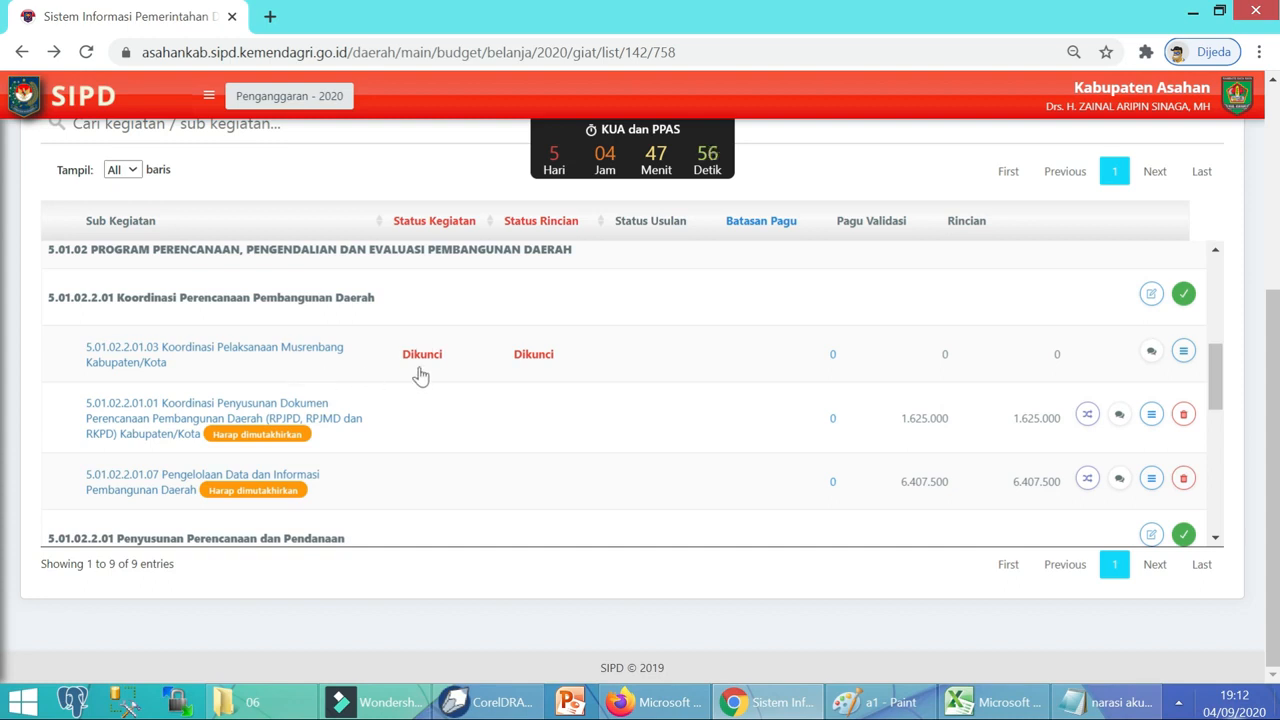
scroll(491, 382, "down", 3)
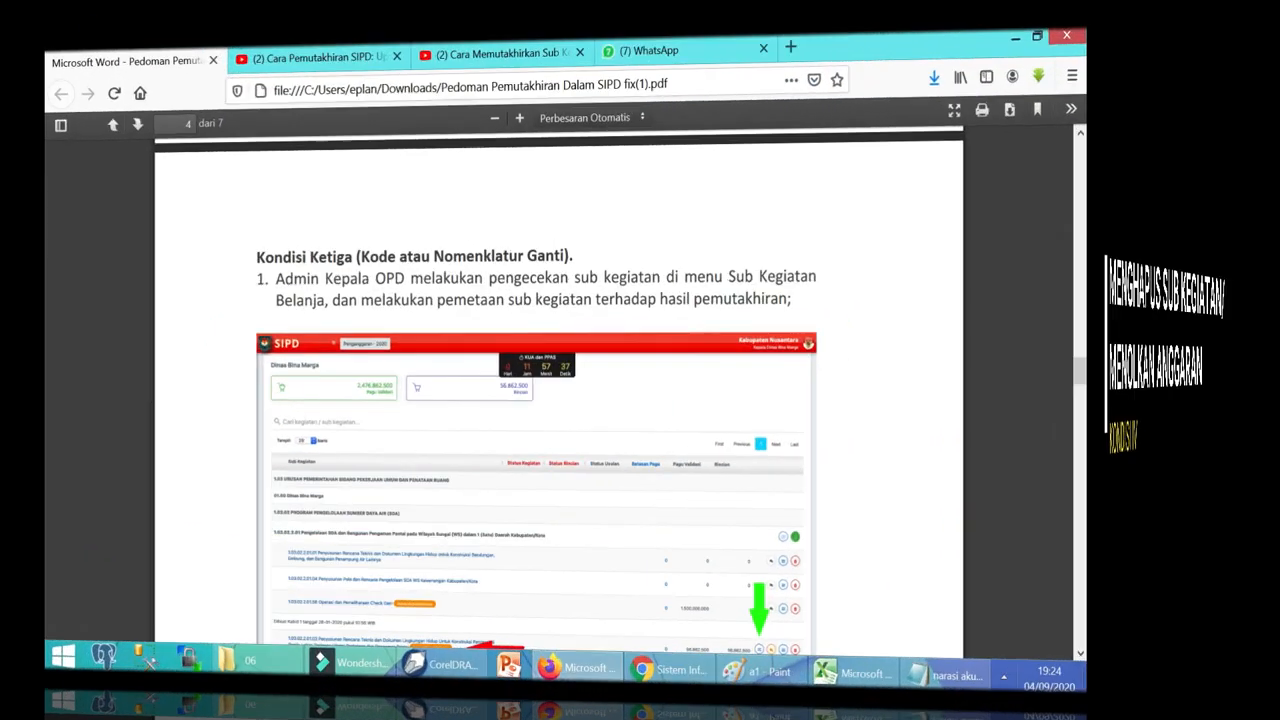
scroll(557, 460, "down", 5)
scroll(633, 552, "down", 3)
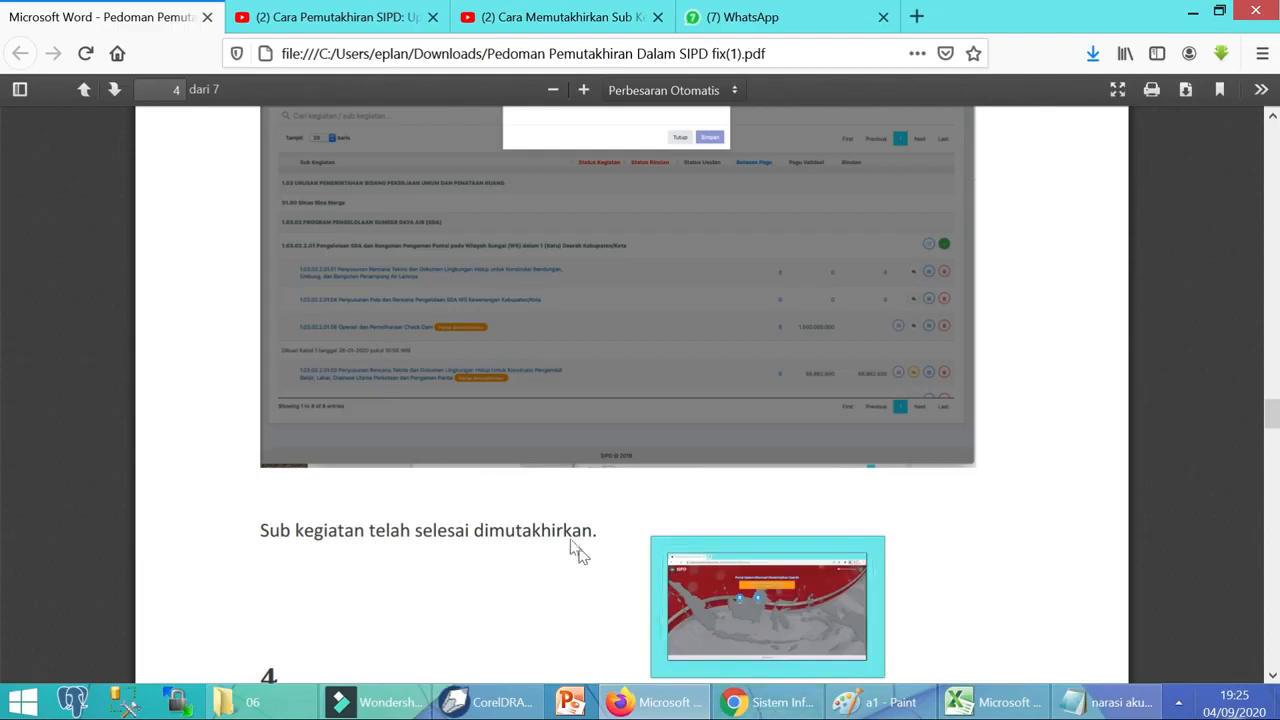
Switch to SIPD in Chrome, log in with a saved account, and open the 2020 budget.
left_click(763, 708)
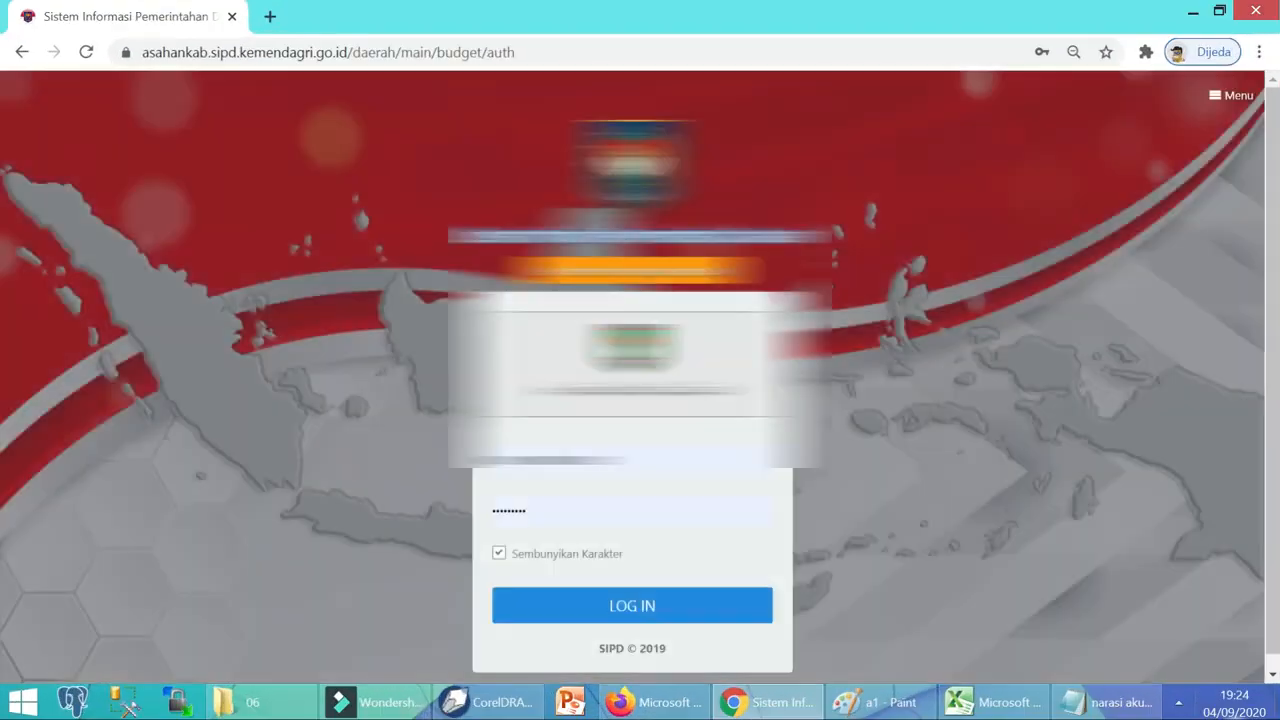
left_click(574, 466)
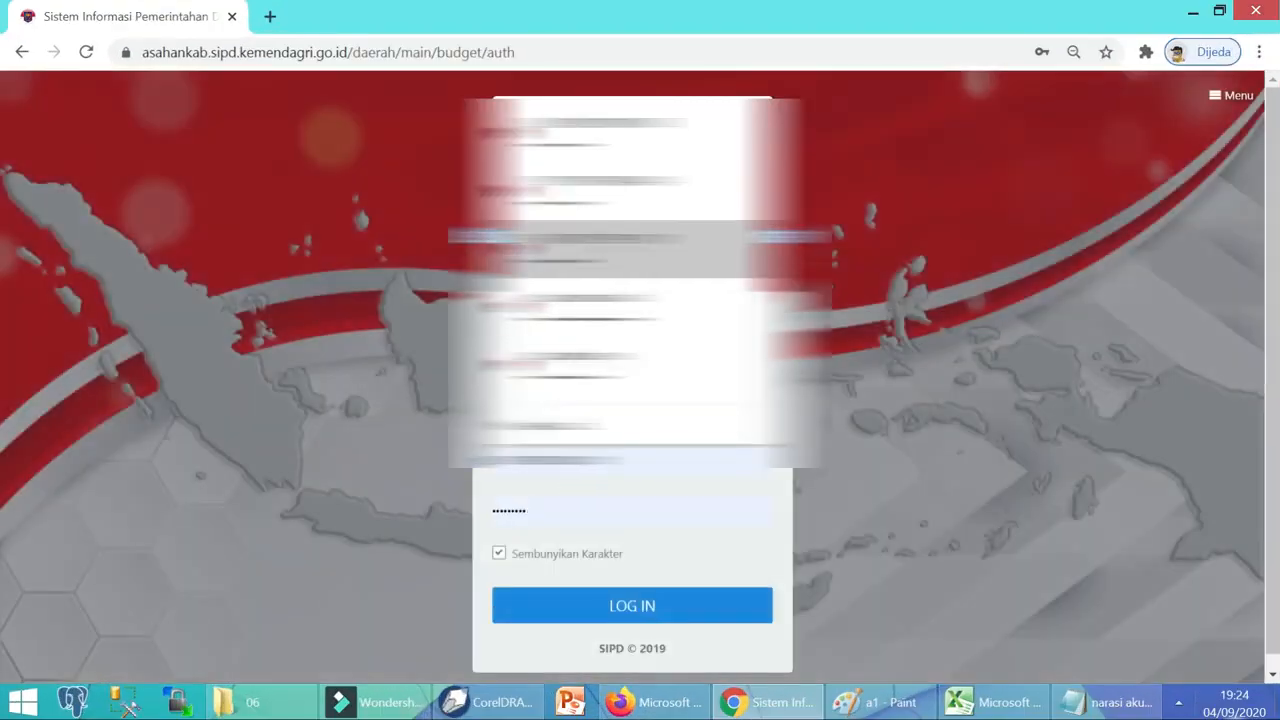
left_click(580, 192)
left_click(581, 609)
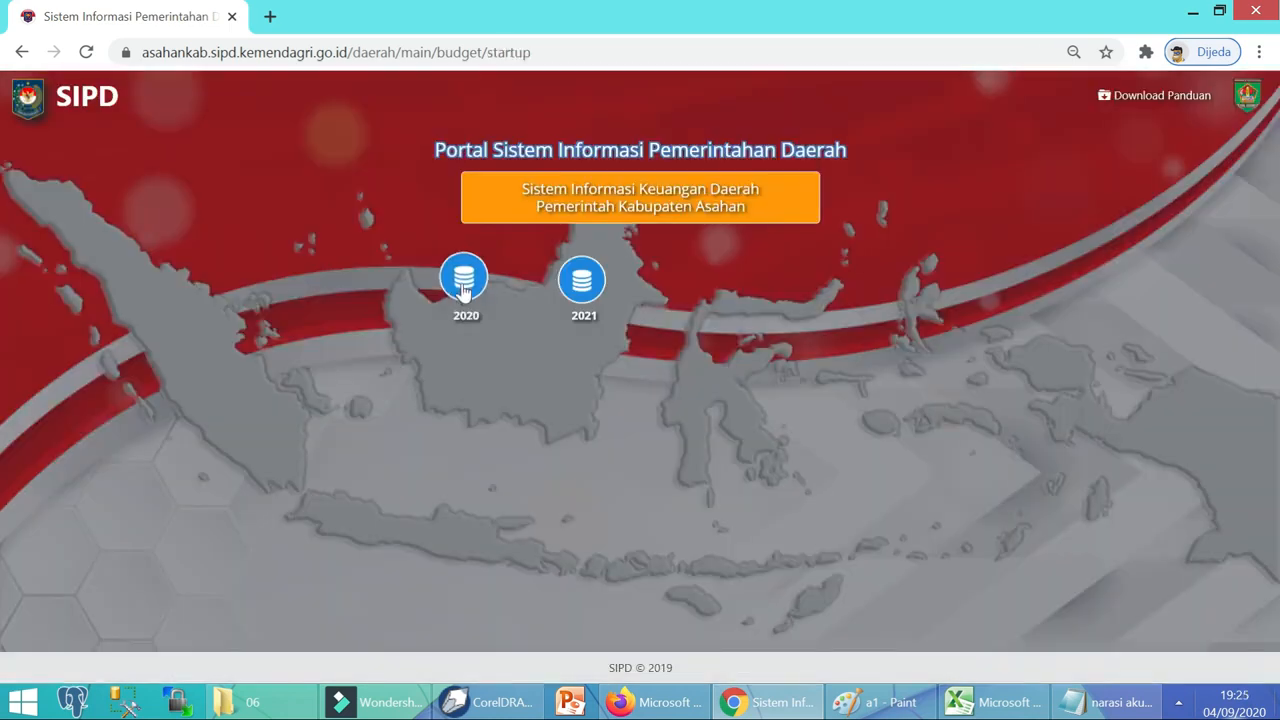
left_click(463, 283)
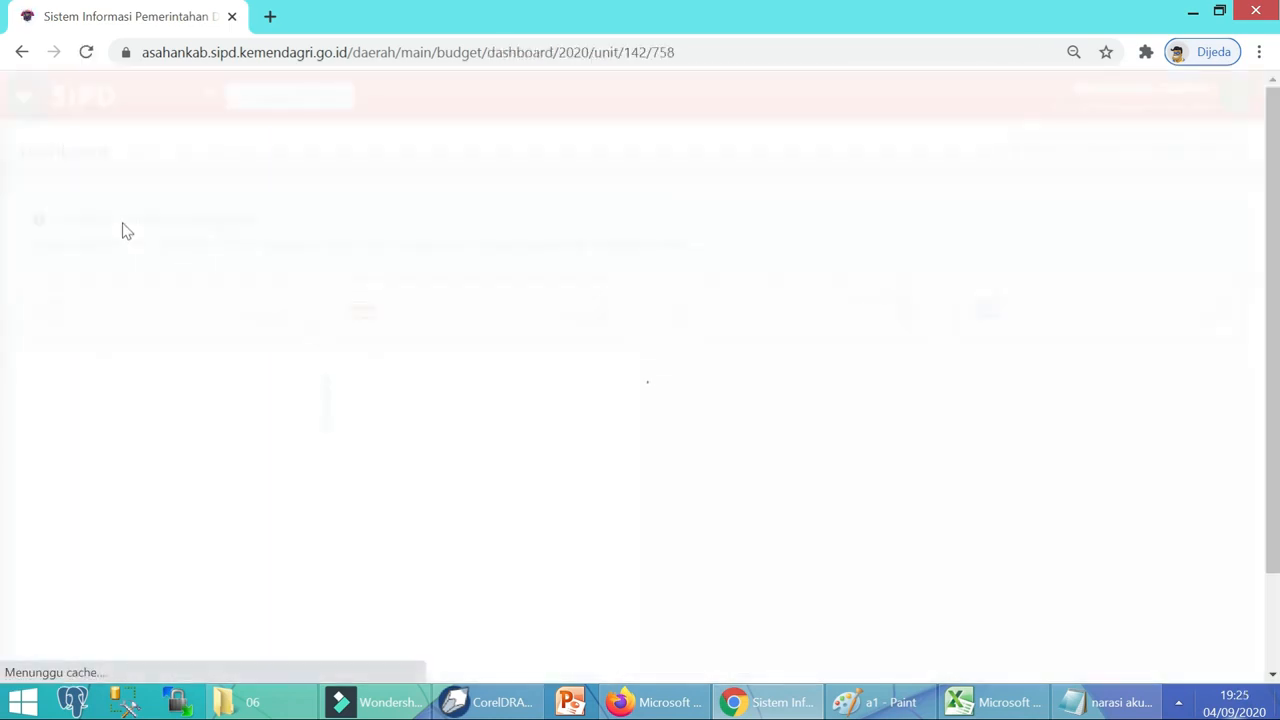
Open the Kegiatan / Sub Kegiatan Belanja list of Badan Perencanaan Pembangunan Daerah.
left_click(209, 95)
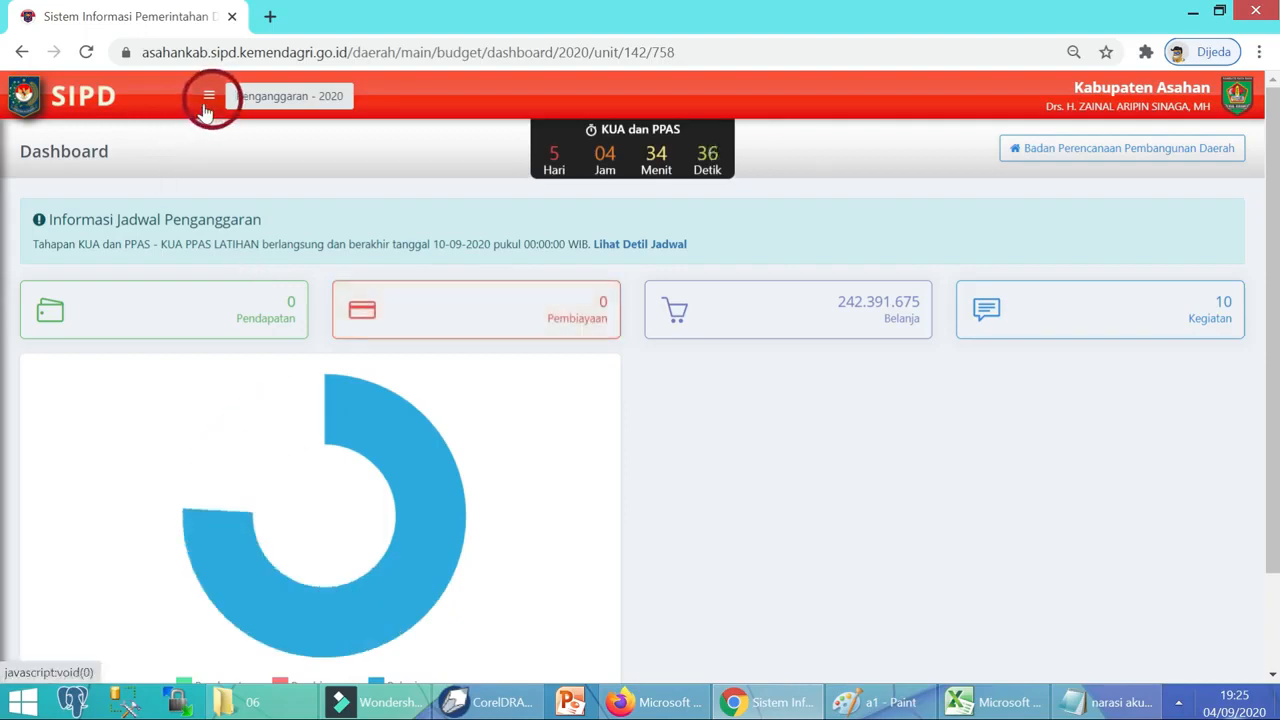
left_click(90, 618)
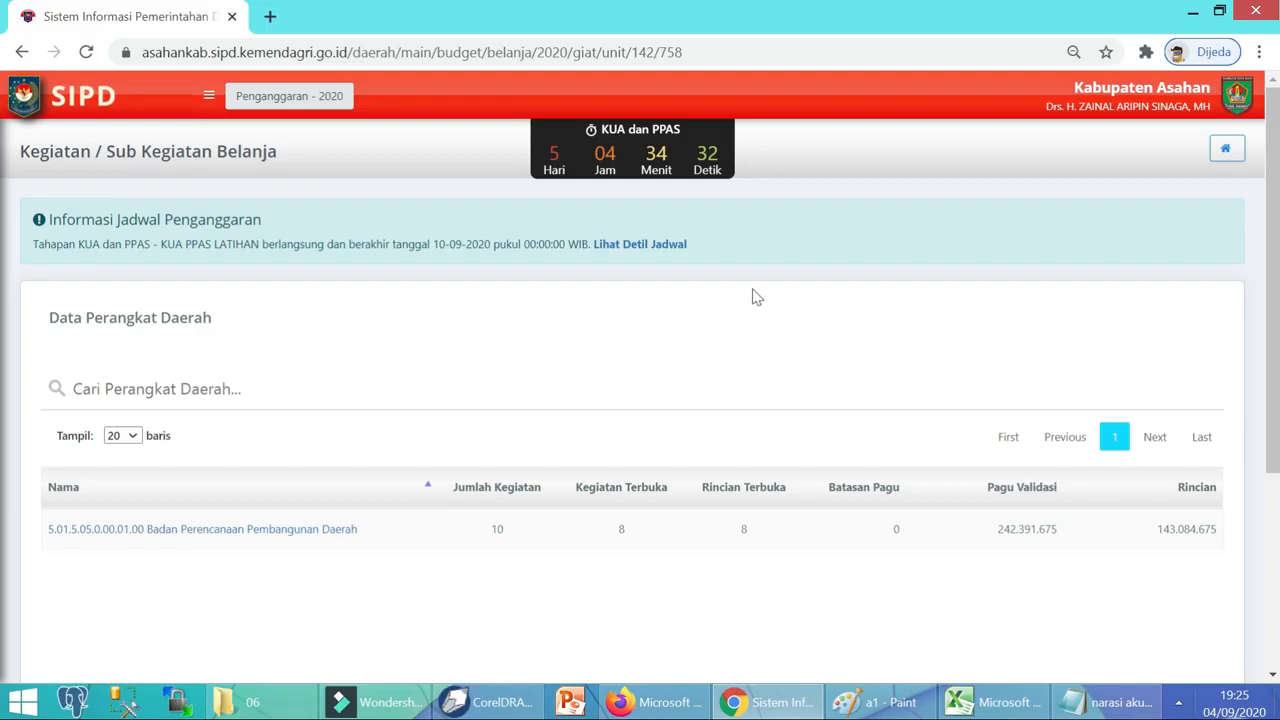
scroll(349, 440, "down", 1)
left_click(297, 426)
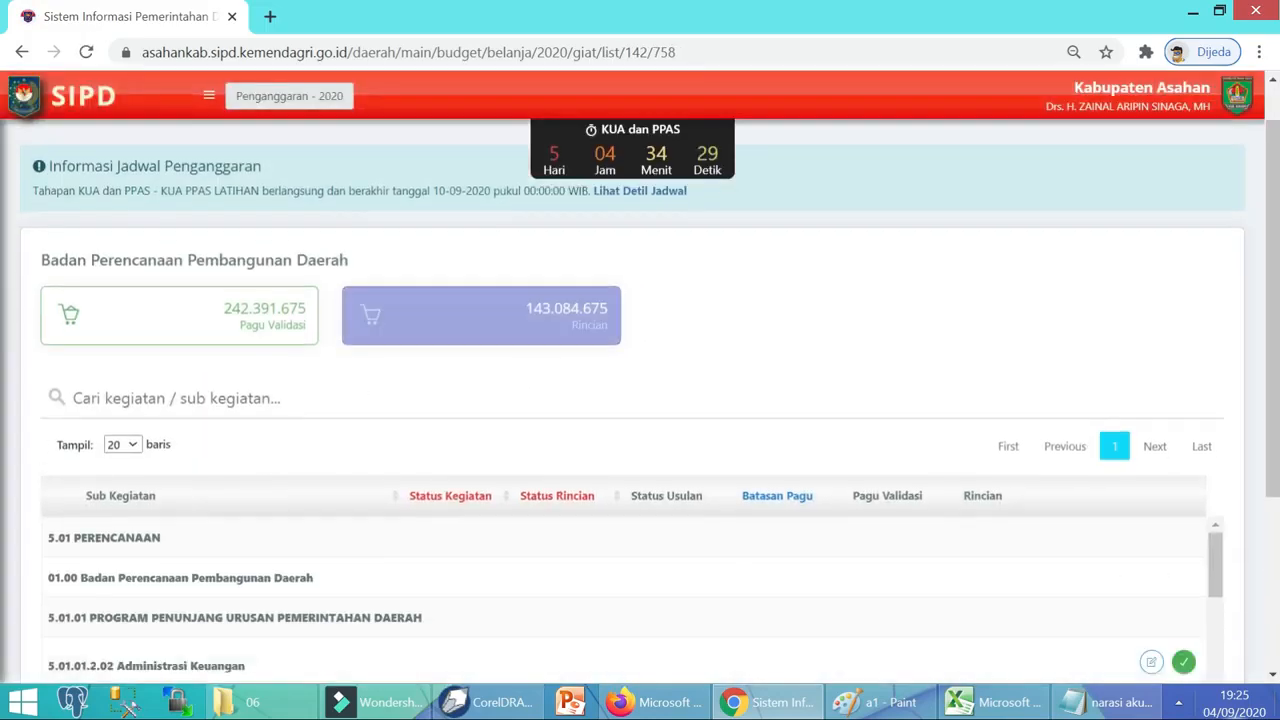
Reset the budget of sub kegiatan 5.01.05.2.02.01 for Bidang Kebinamargaan dan Perhubungan to zero with Hapus Anggaran and check its list entry.
scroll(586, 383, "down", 3)
scroll(586, 383, "down", 10)
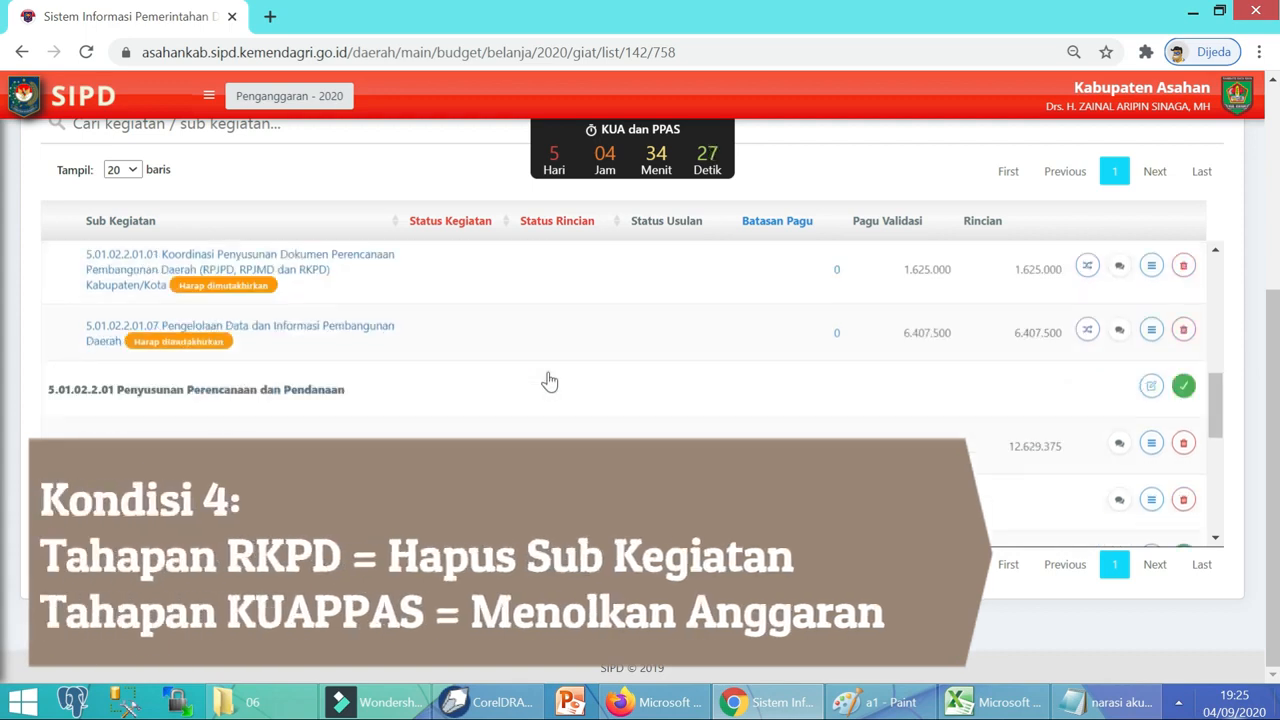
scroll(549, 383, "down", 1)
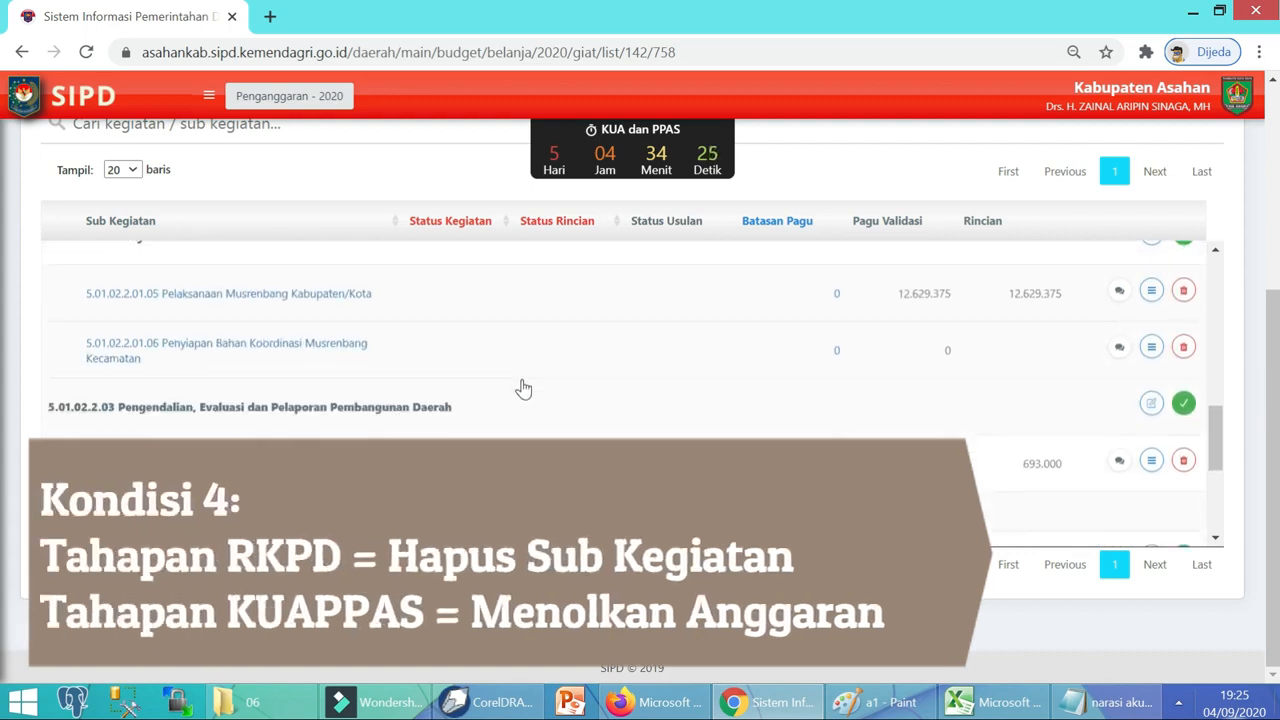
scroll(523, 388, "down", 1)
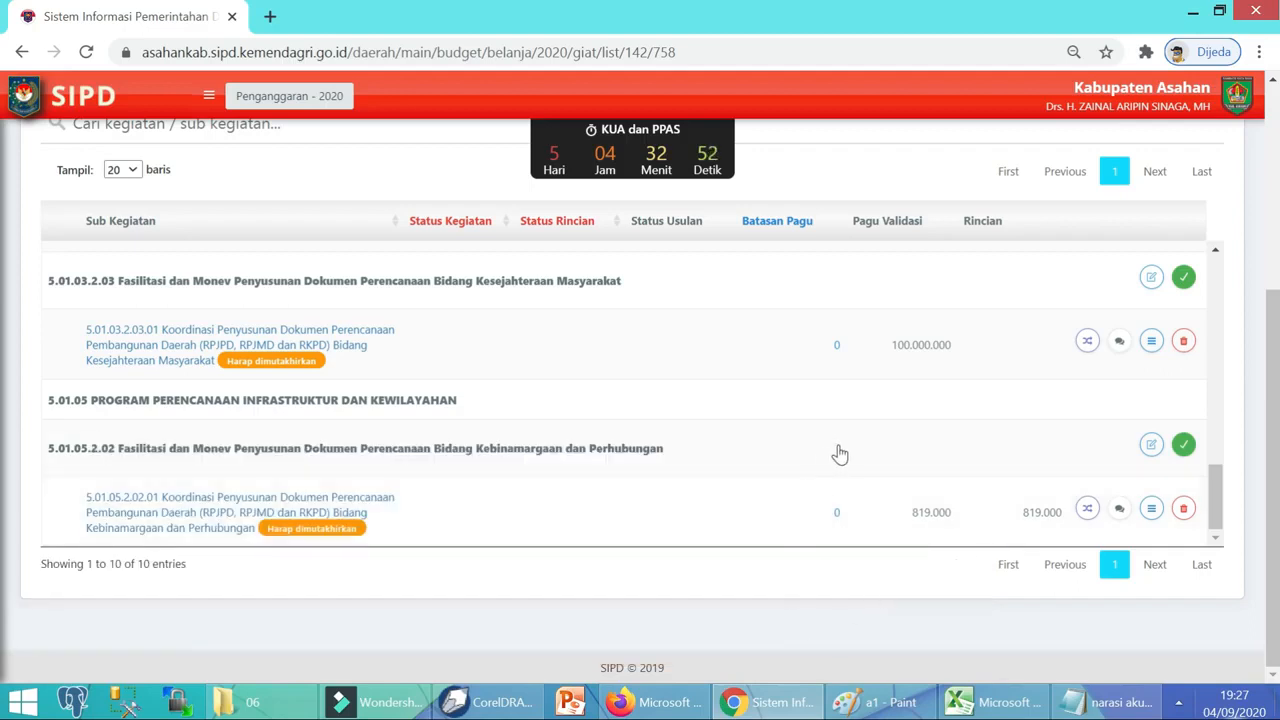
left_click(1184, 512)
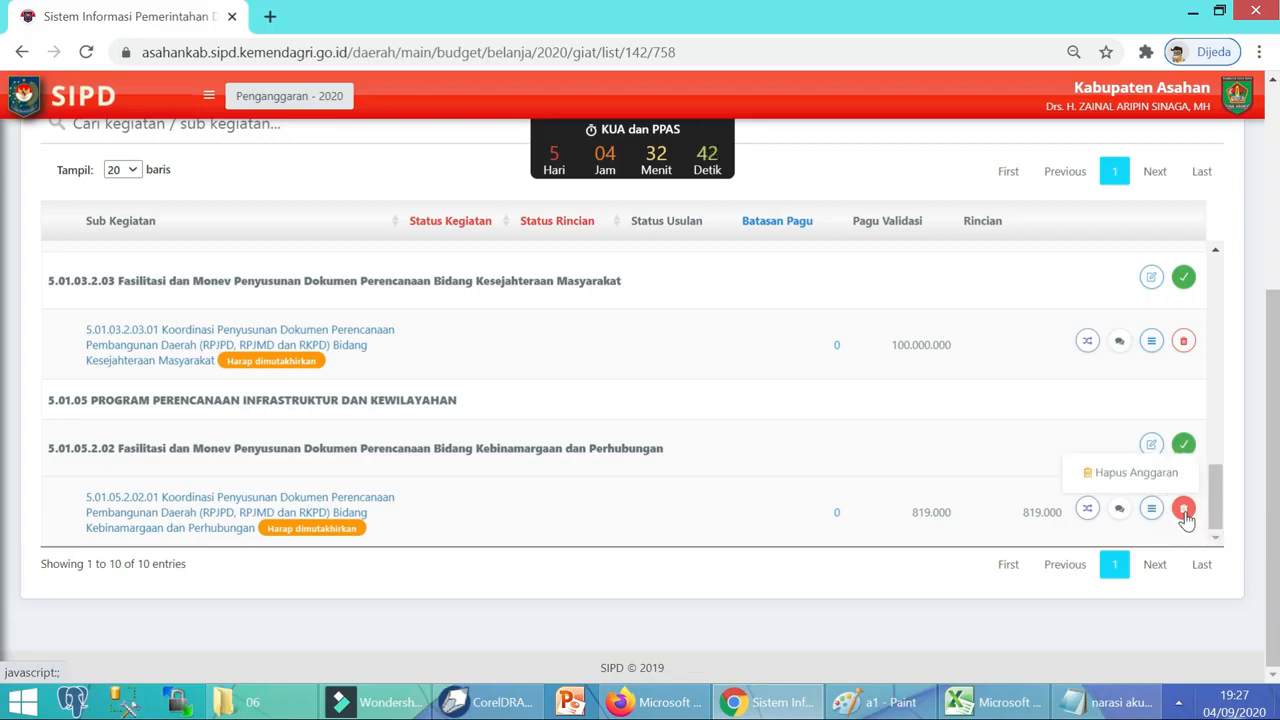
left_click(1156, 476)
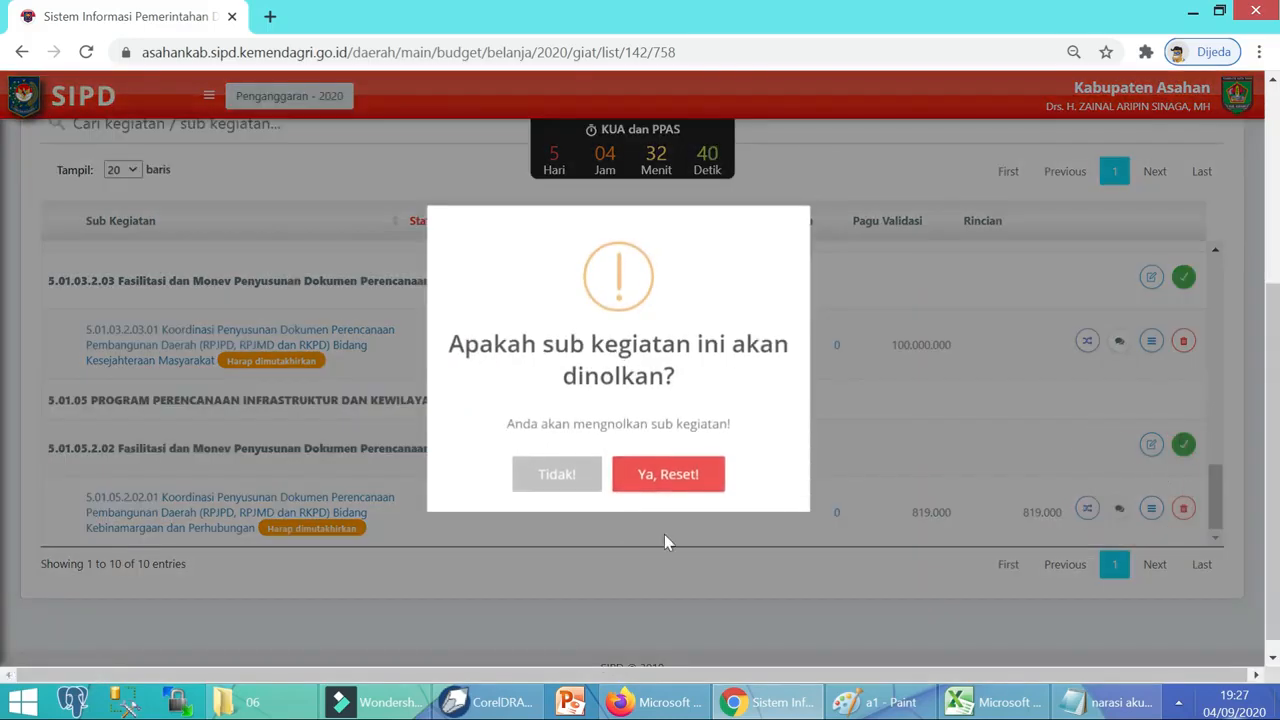
left_click(693, 487)
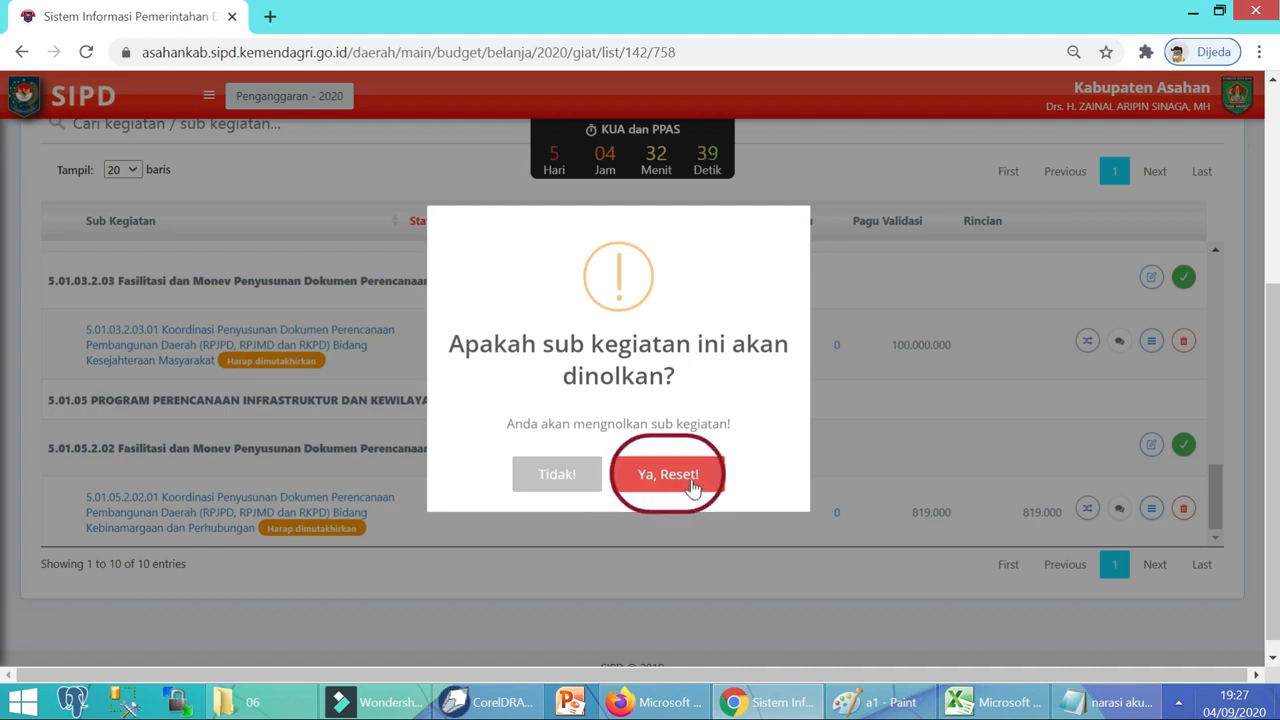
left_click(637, 467)
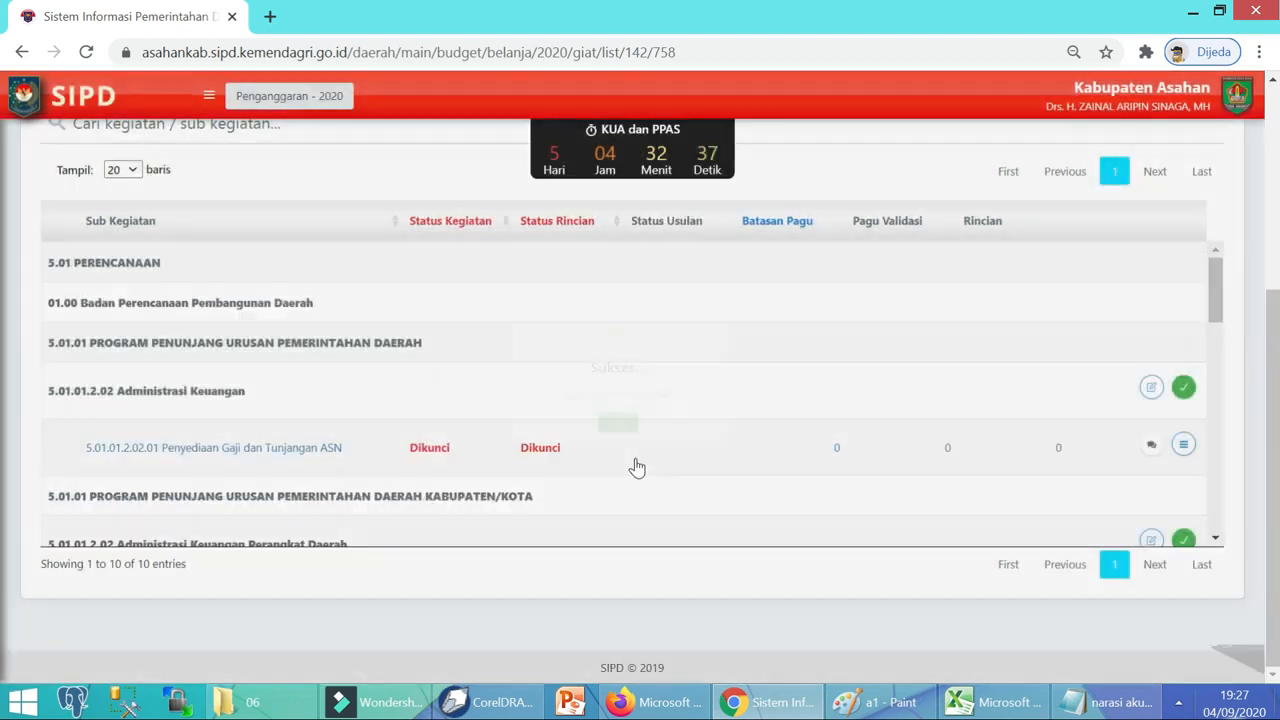
scroll(763, 449, "down", 15)
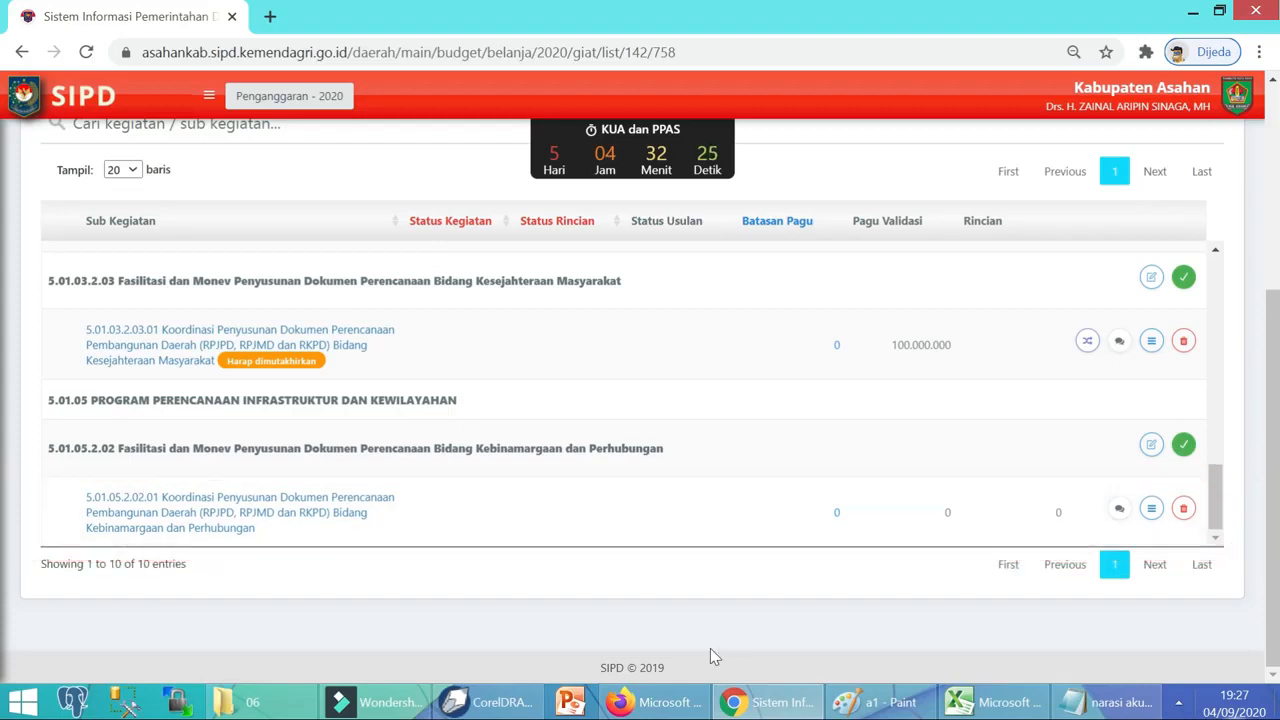
scroll(686, 520, "up", 5)
Switch to the pedoman PDF in Firefox and review the Matriks Pemutakhiran table and the Pemutakhiran di dalam SIPD notes.
mouse_move(645, 708)
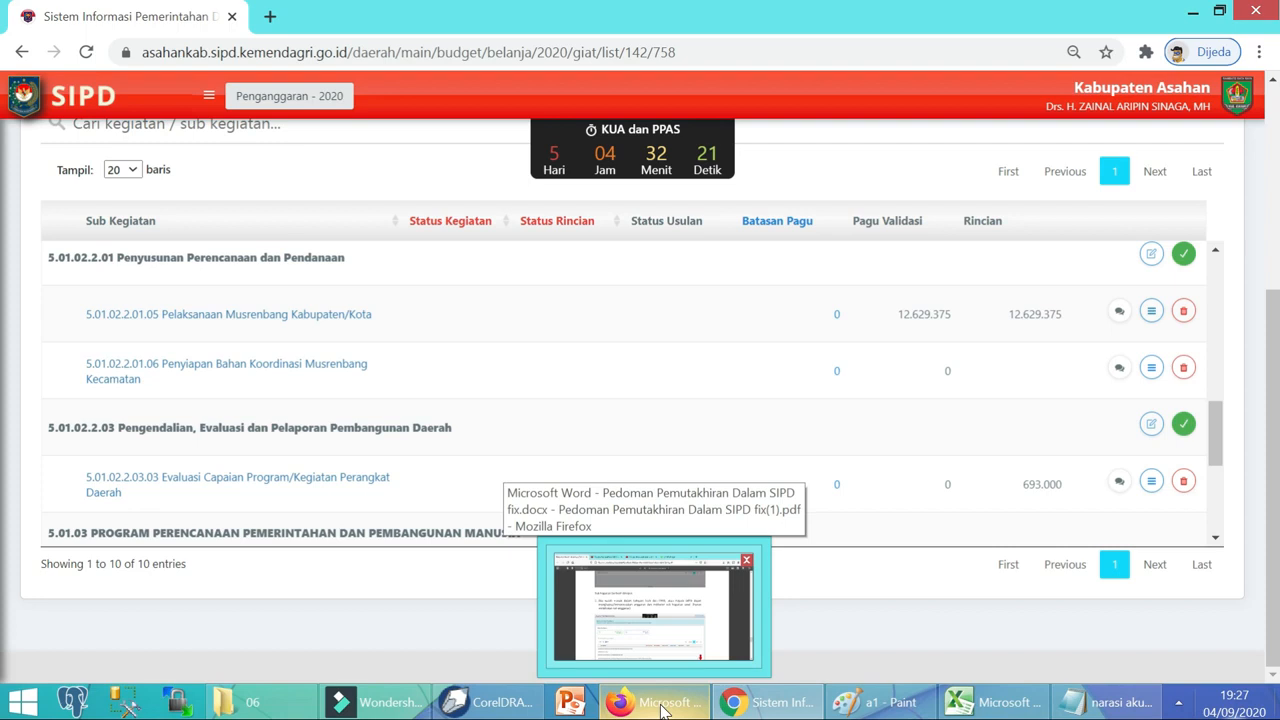
left_click(663, 708)
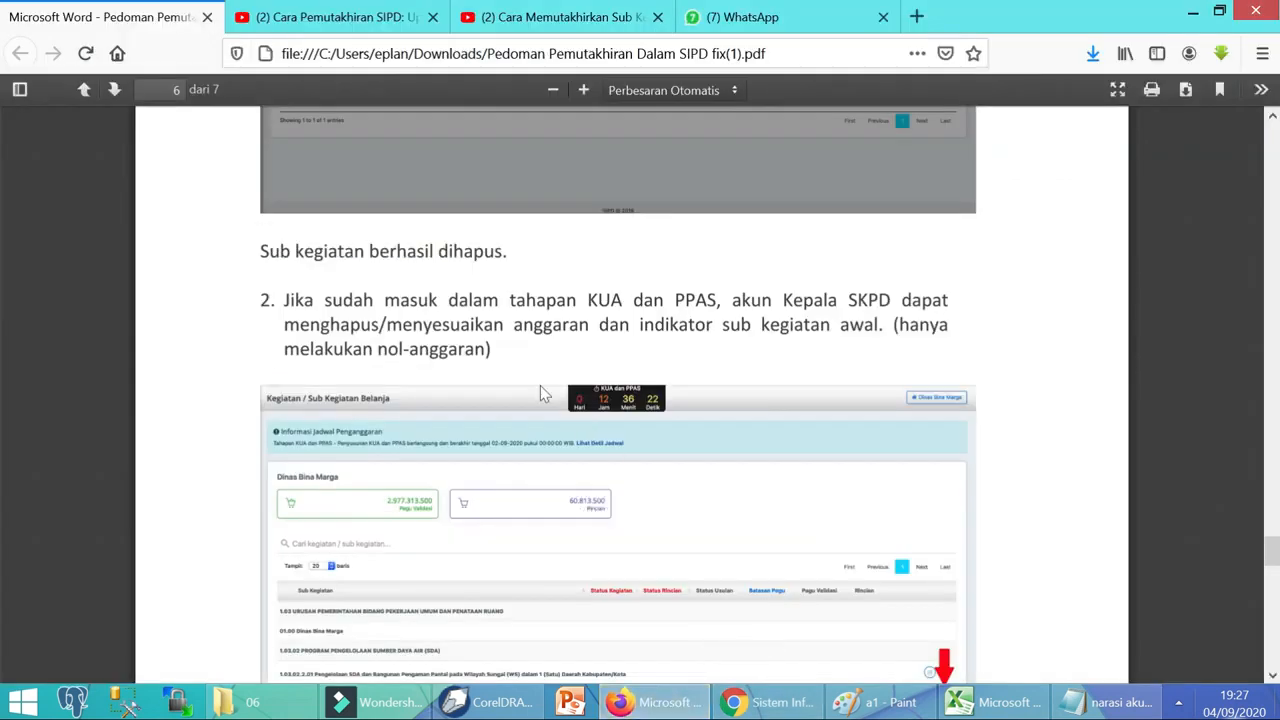
scroll(485, 373, "up", 3)
scroll(590, 489, "up", 4)
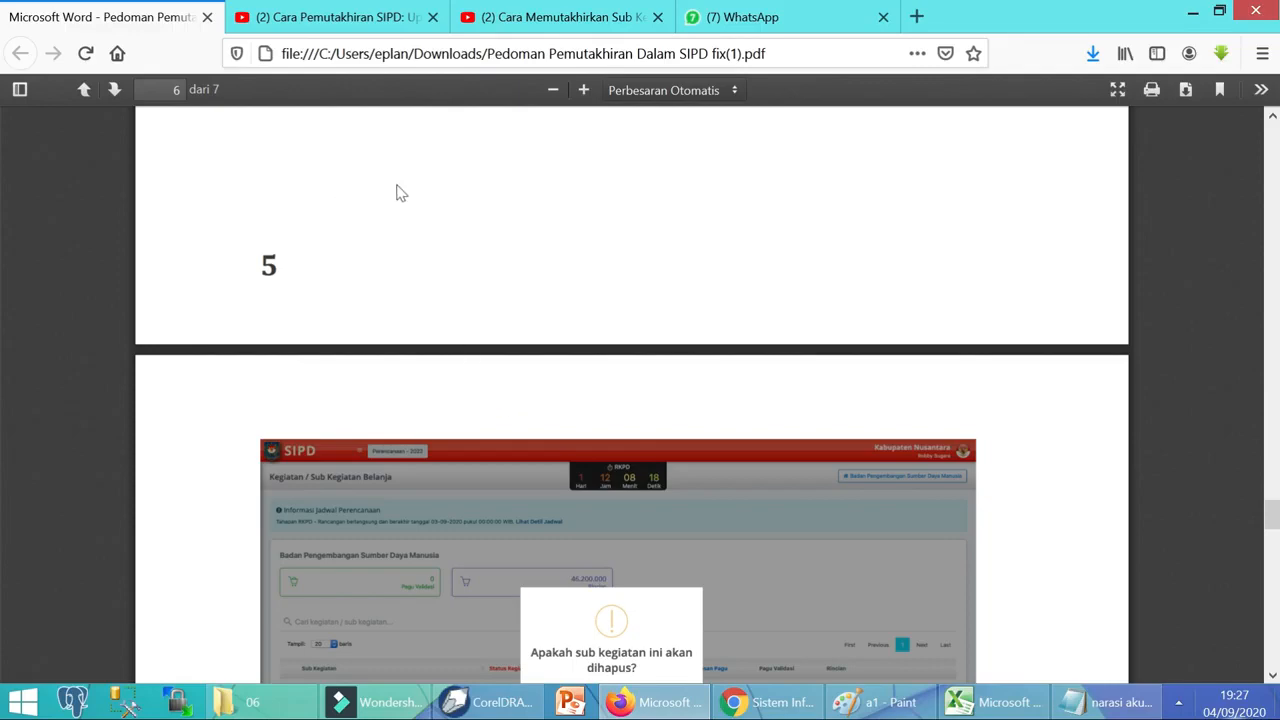
scroll(467, 271, "up", 20)
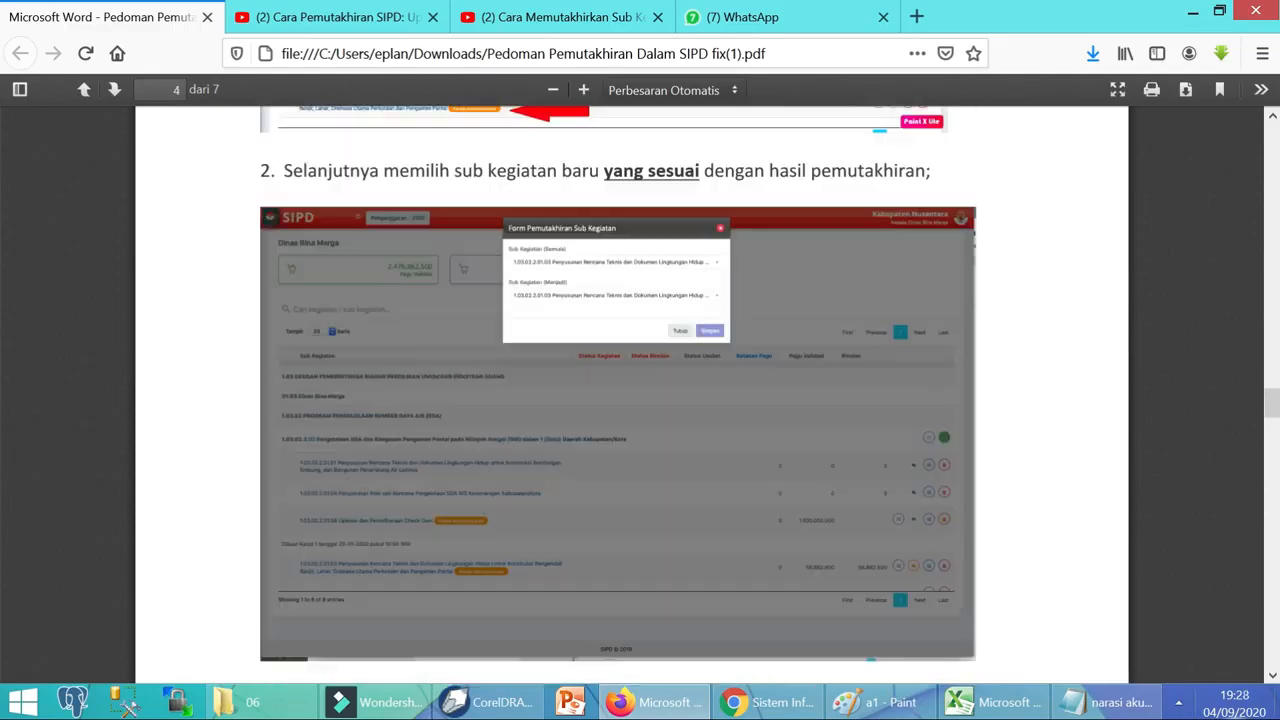
scroll(467, 271, "up", 15)
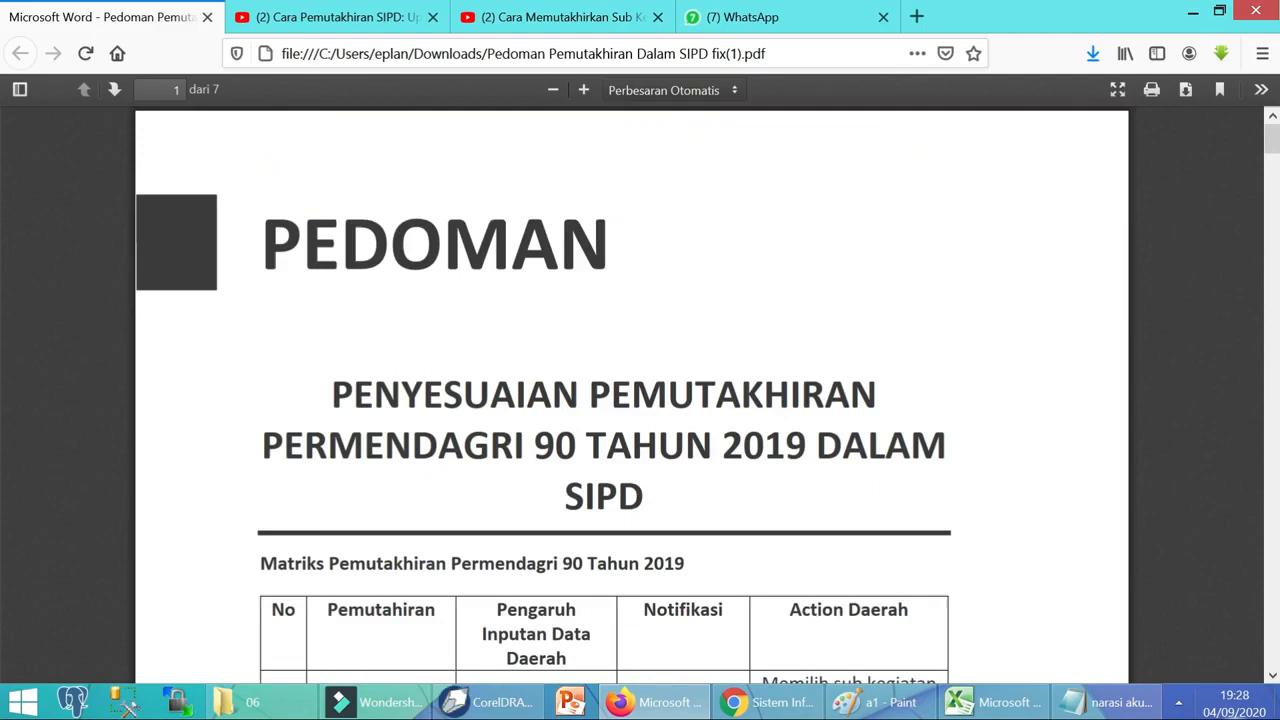
scroll(424, 437, "down", 3)
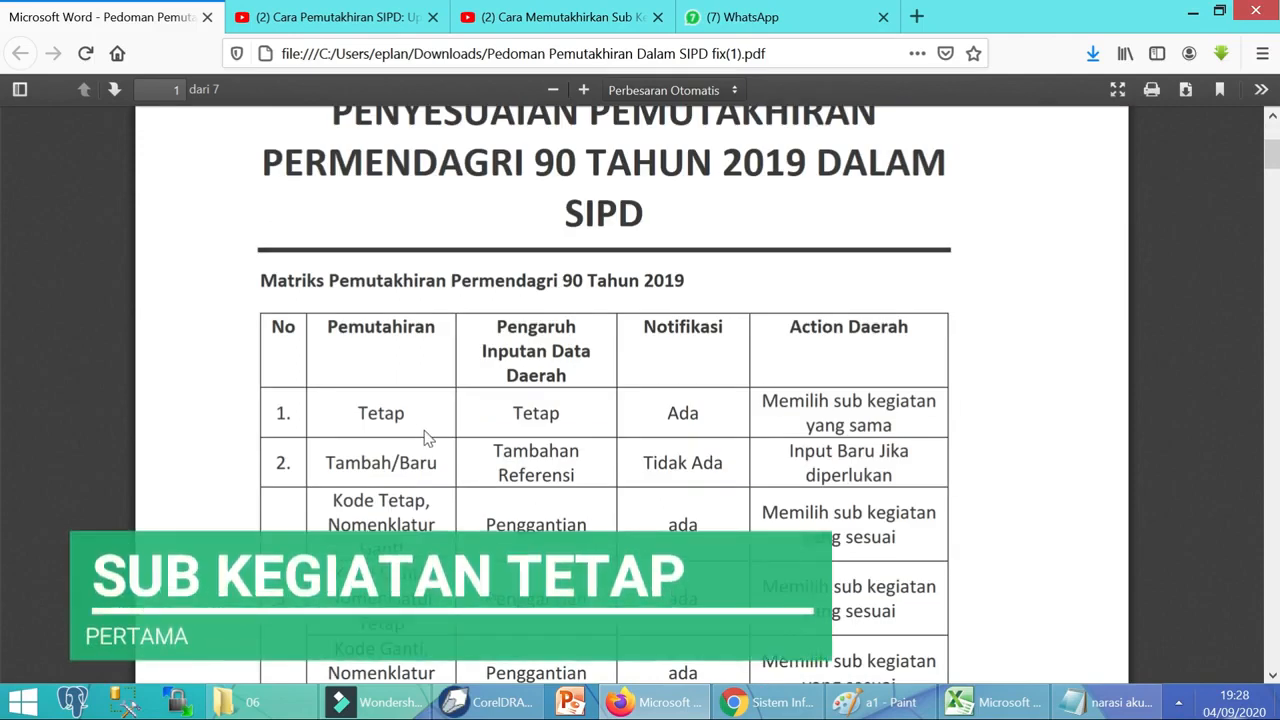
scroll(424, 452, "down", 2)
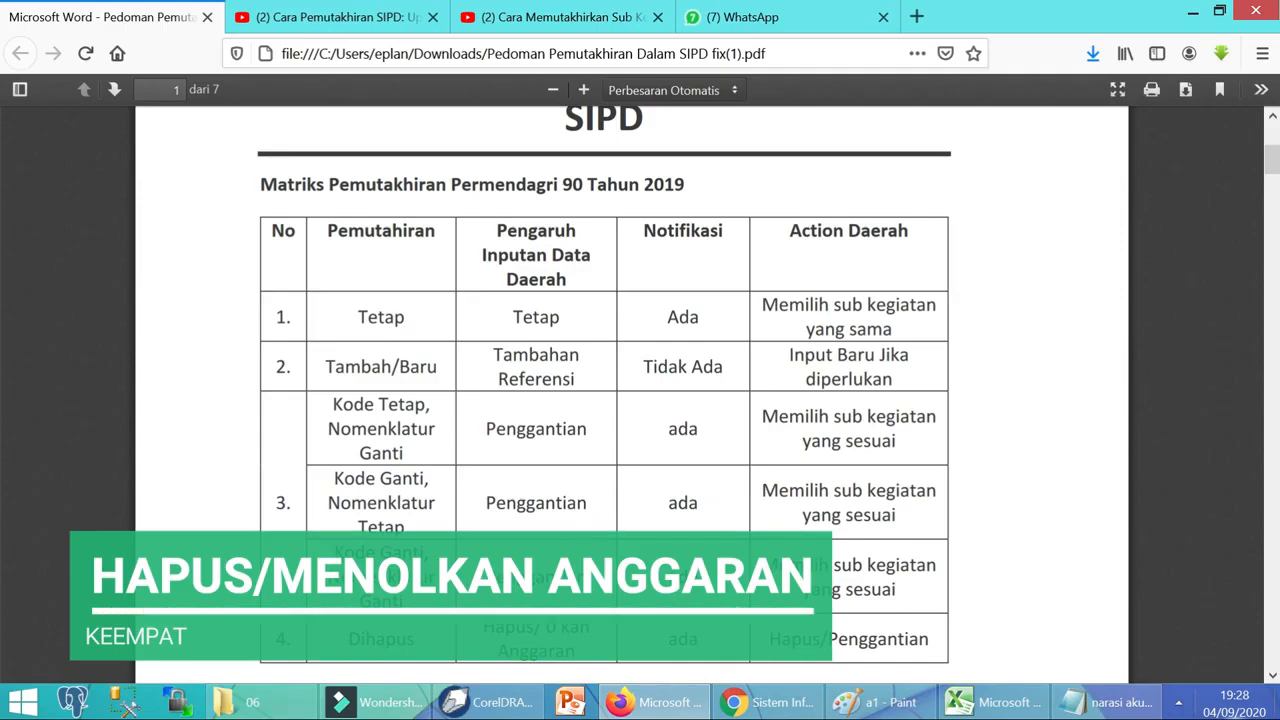
scroll(604, 400, "down", 1)
scroll(409, 517, "down", 1)
scroll(405, 500, "down", 6)
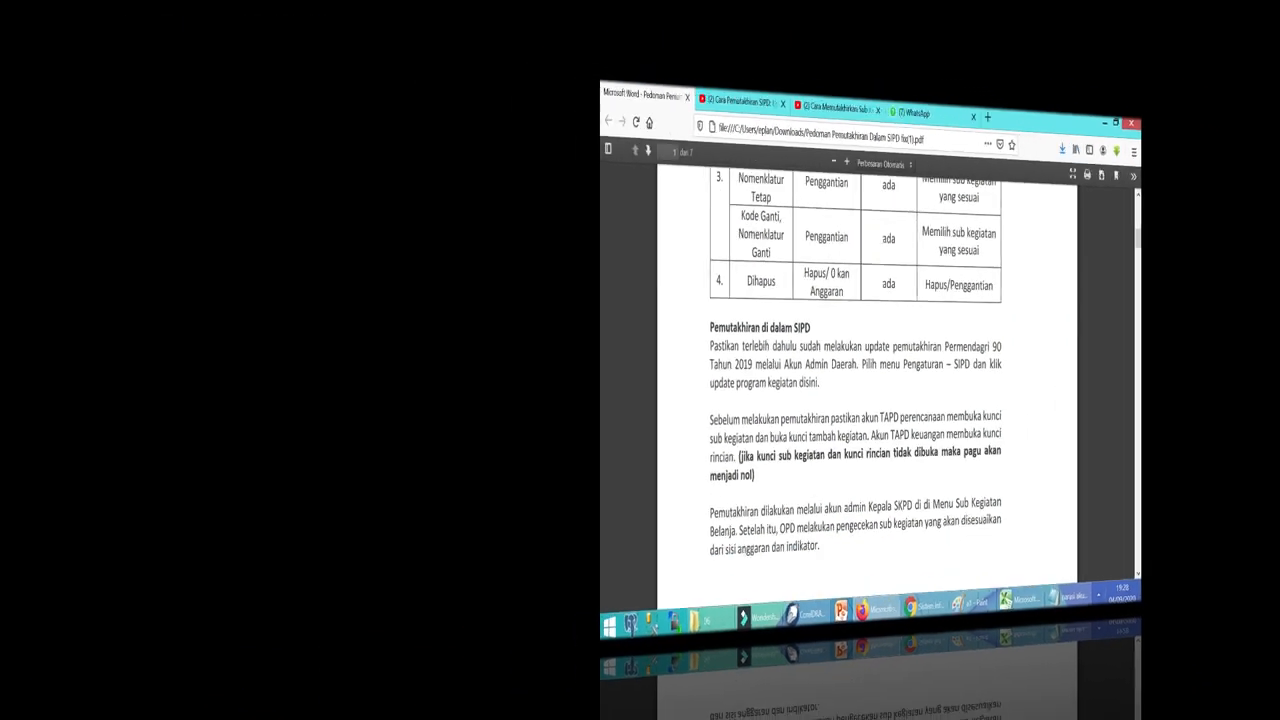